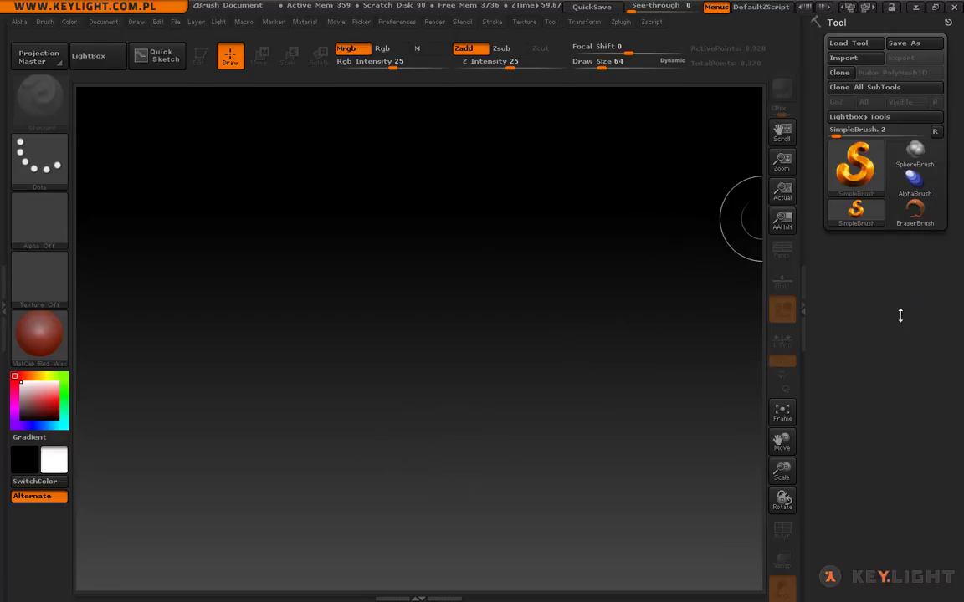
# Pick Sphere3D from the tool library and drag it onto the empty canvas
pyautogui.click(855, 163)
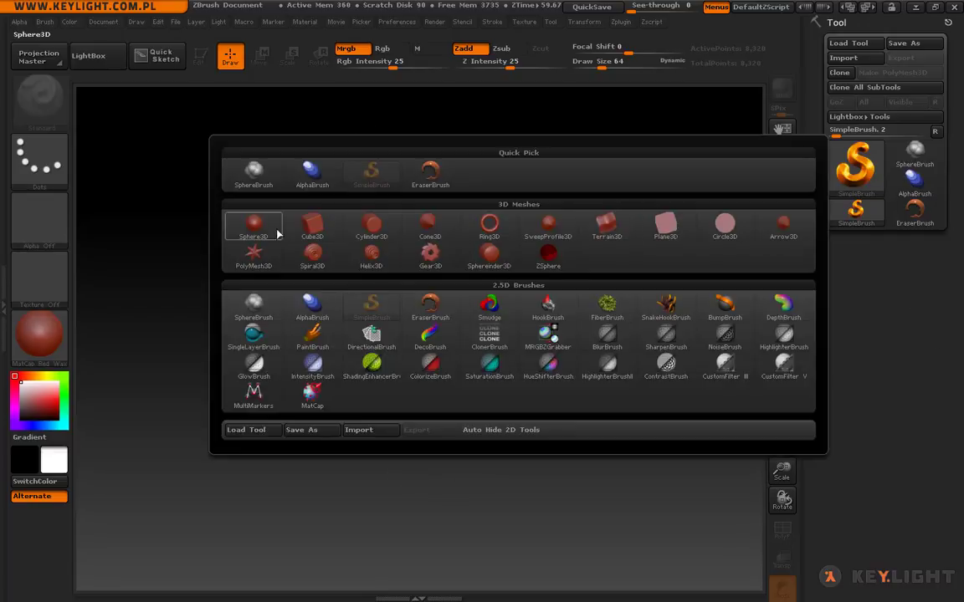
pyautogui.click(234, 207)
pyautogui.moveTo(408, 297); pyautogui.dragTo(542, 343)
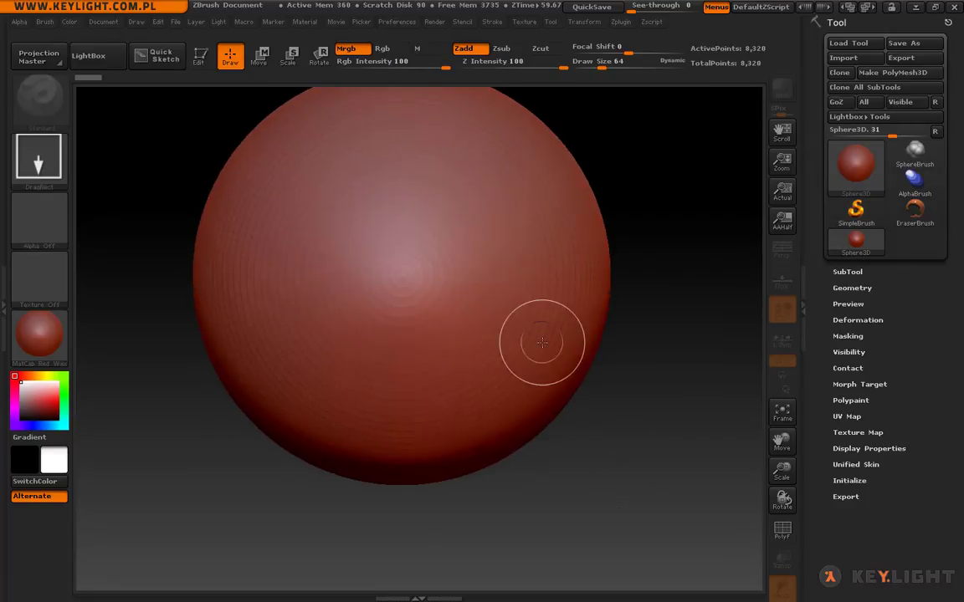
# Enter Edit mode, convert the sphere to PolyMesh3D, and expand the Tool > Masking subpalette
pyautogui.press('t')
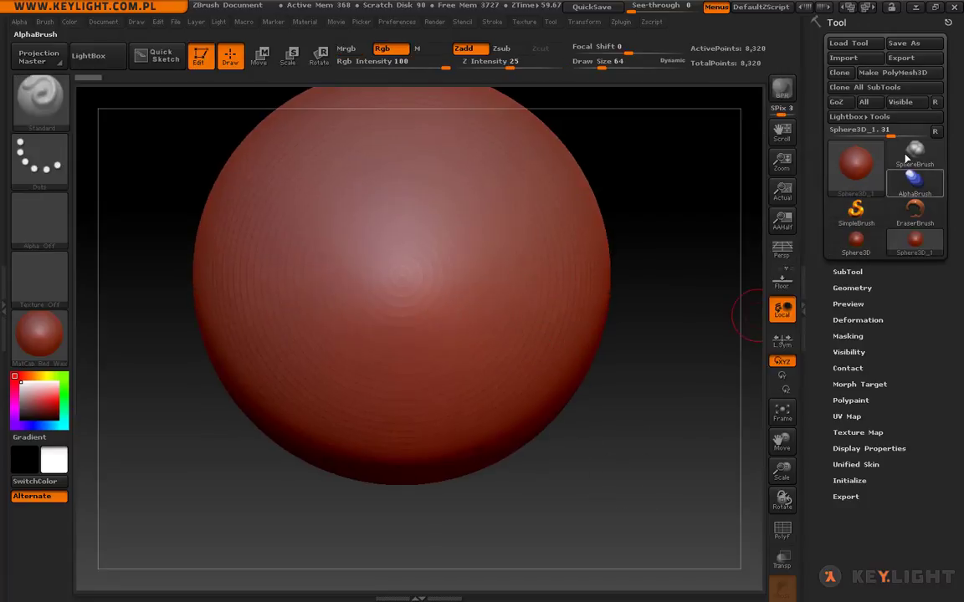
pyautogui.click(891, 72)
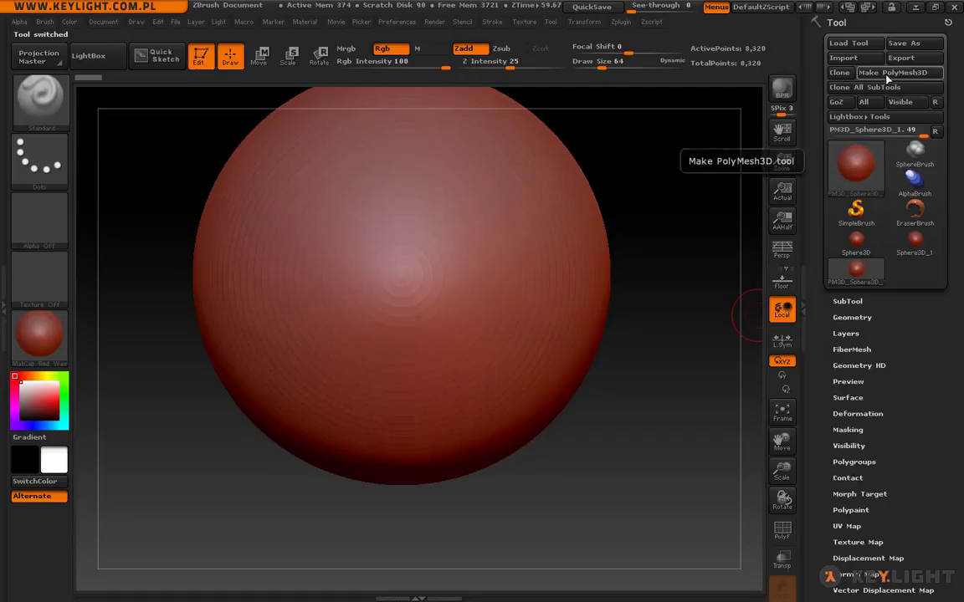
pyautogui.click(851, 349)
pyautogui.click(851, 349)
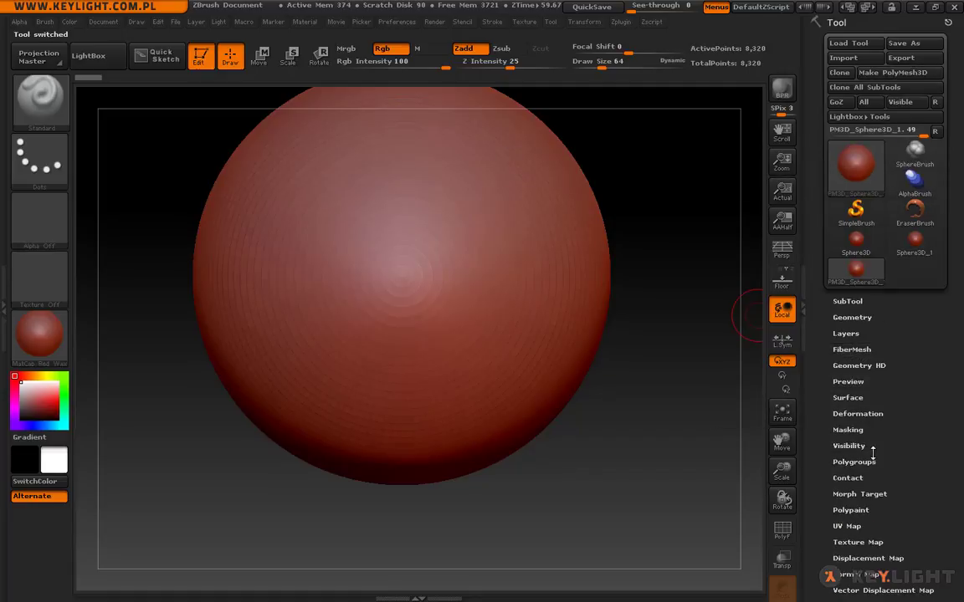
pyautogui.click(849, 429)
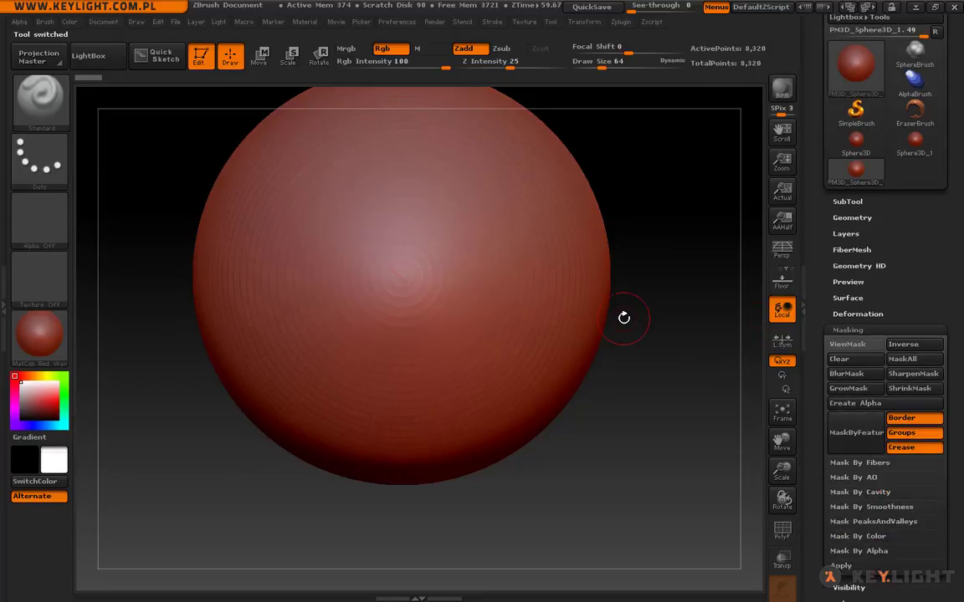
pyautogui.keyDown('alt'); pyautogui.moveTo(669, 259); pyautogui.dragTo(654, 434); pyautogui.keyUp('alt')
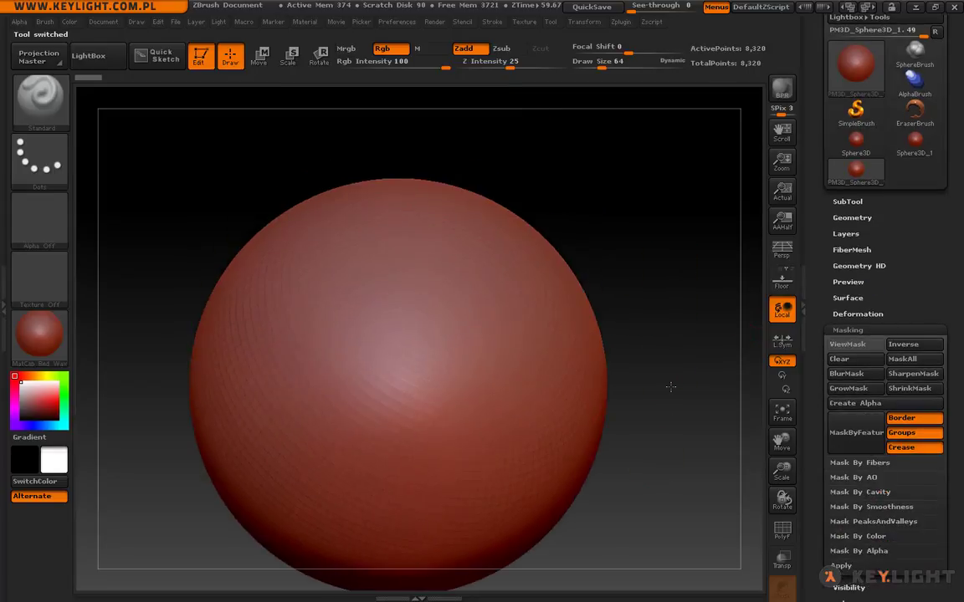
pyautogui.keyDown('alt'); pyautogui.moveTo(678, 467); pyautogui.dragTo(673, 402); pyautogui.keyUp('alt')
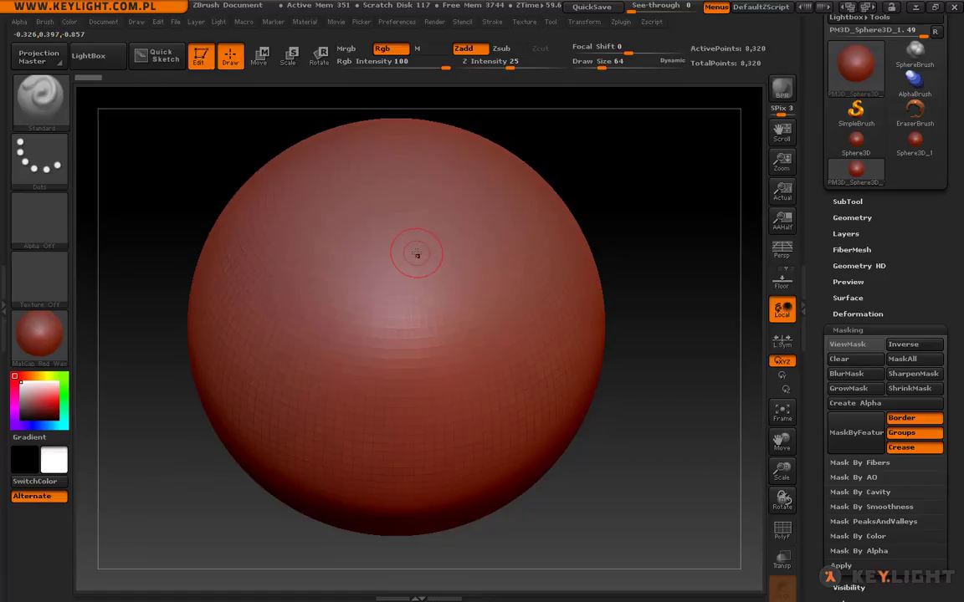
# Raise the Draw Size from 64 to 155 and paint a large circular mask on the sphere
pyautogui.press('ctrl')
pyautogui.press('ctrl')
pyautogui.press('ctrl')
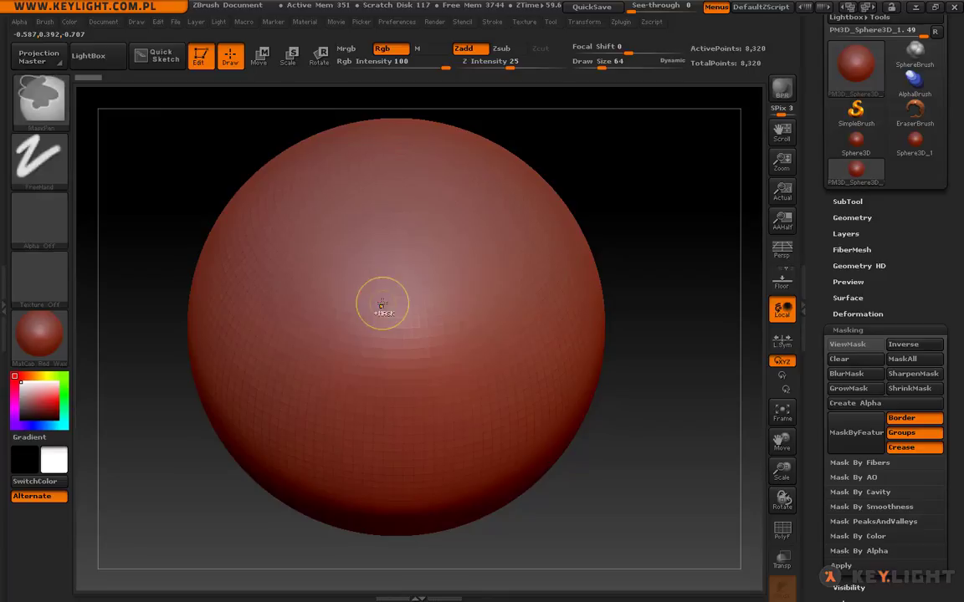
pyautogui.press('ctrl')
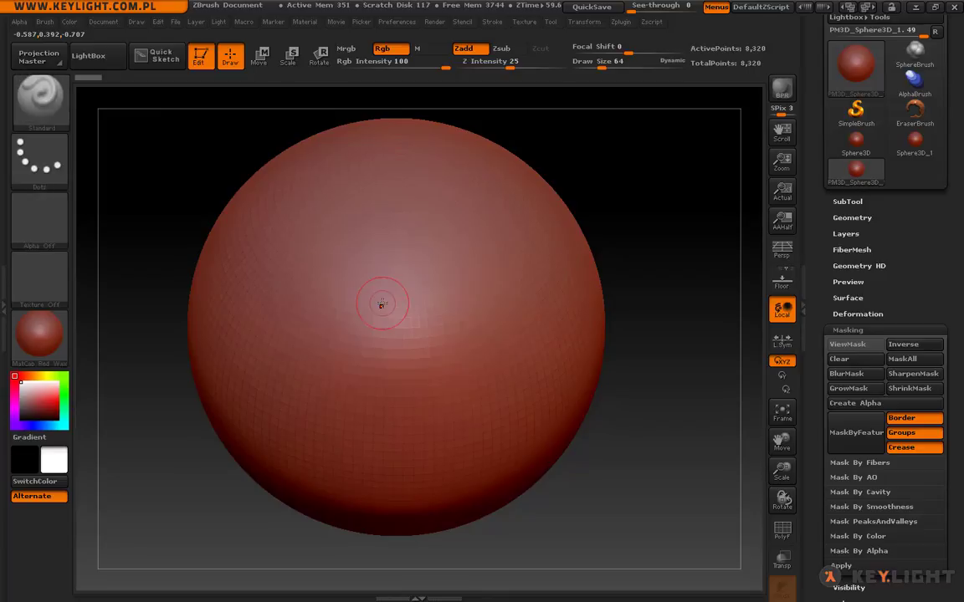
pyautogui.press('ctrl')
pyautogui.press('ctrl')
pyautogui.press('ctrl')
pyautogui.press('ctrl')
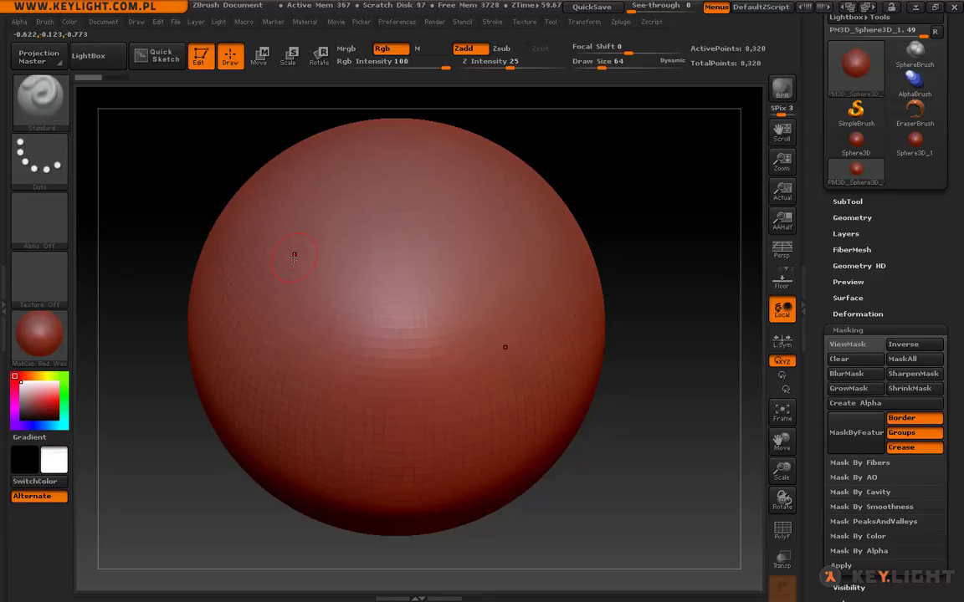
pyautogui.press('s')
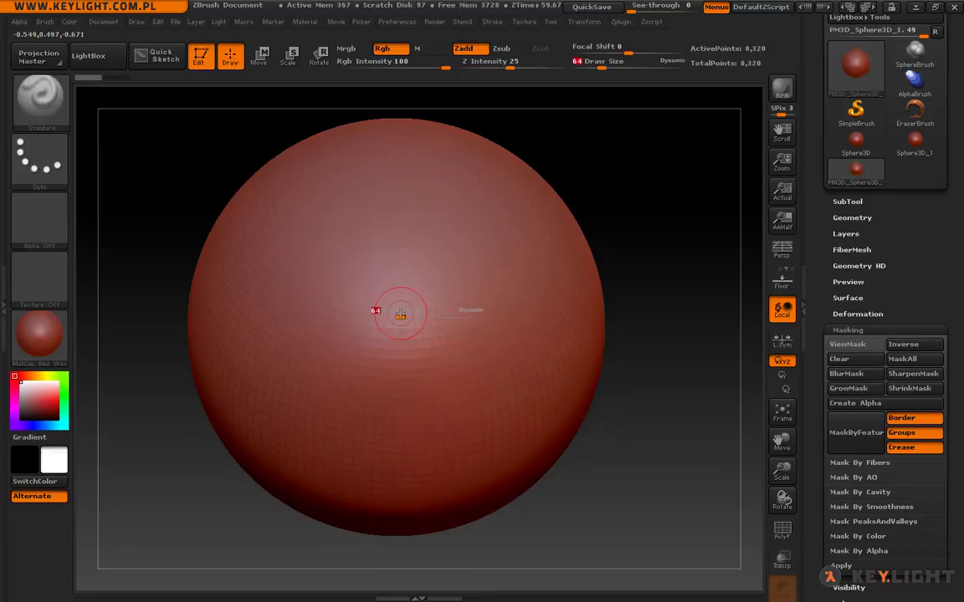
pyautogui.moveTo(400, 318); pyautogui.dragTo(415, 319)
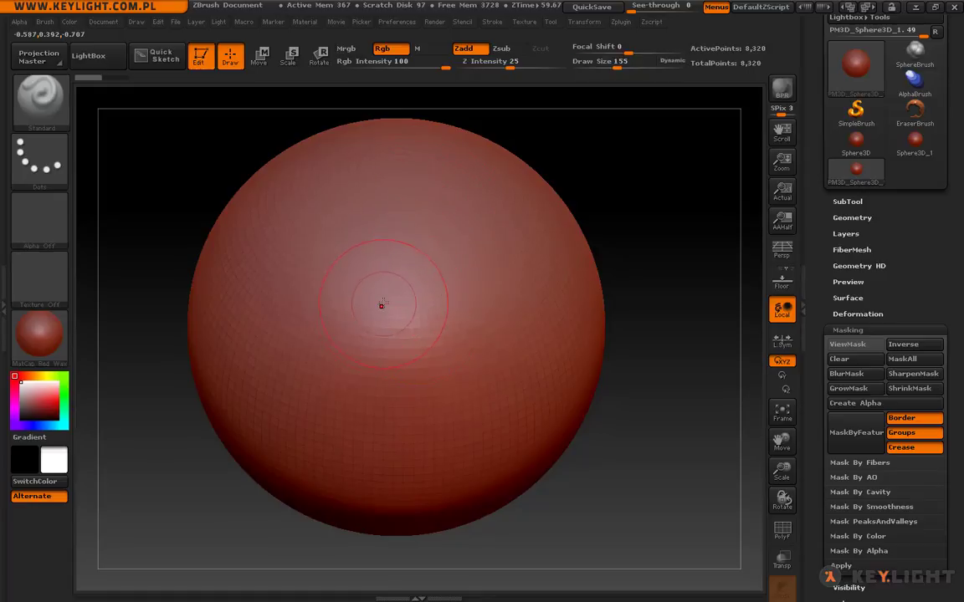
pyautogui.moveTo(383, 268)
pyautogui.keyDown('ctrl'); pyautogui.mouseDown()
pyautogui.moveTo(449, 256)
pyautogui.moveTo(314, 236)
pyautogui.moveTo(443, 309)
pyautogui.moveTo(423, 230)
pyautogui.moveTo(335, 262)
pyautogui.moveTo(284, 385)
pyautogui.mouseUp(); pyautogui.keyUp('ctrl')
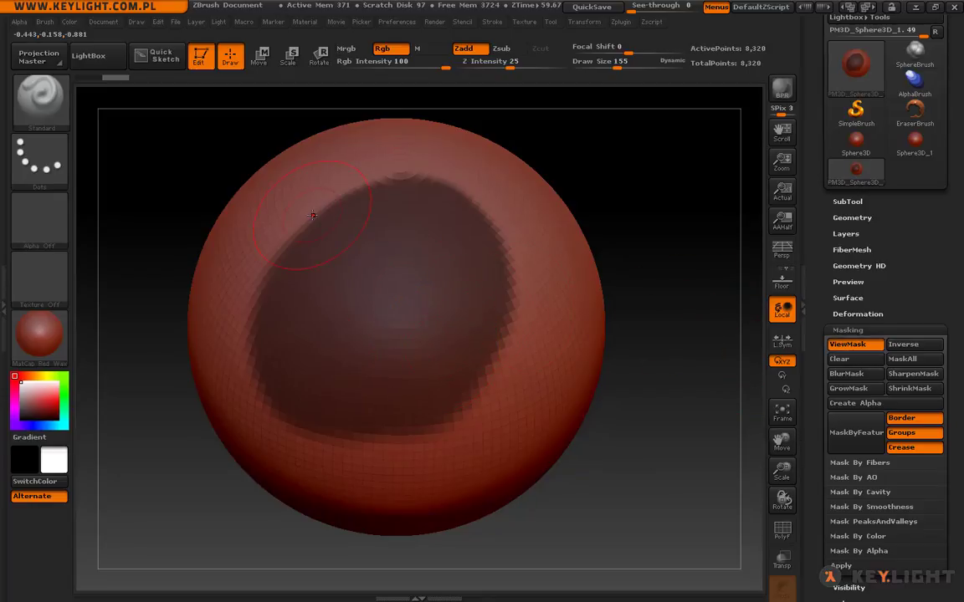
# Sculpt a jagged ridge along the masked circle's edge with the Standard brush
pyautogui.moveTo(312, 216)
pyautogui.mouseDown()
pyautogui.moveTo(218, 326)
pyautogui.moveTo(398, 379)
pyautogui.moveTo(443, 202)
pyautogui.moveTo(301, 159)
pyautogui.mouseUp()
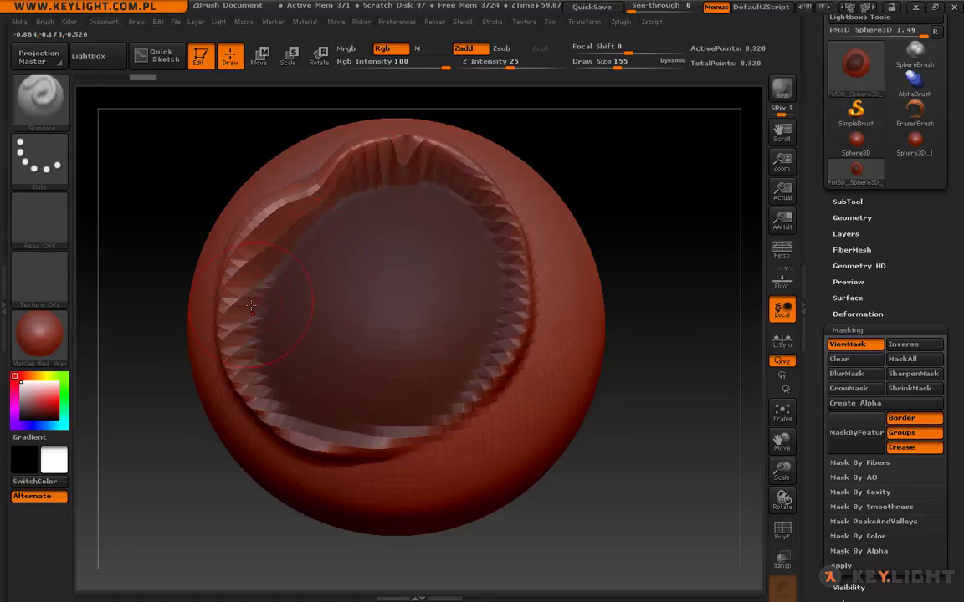
# With ViewMask off, push the rim ridge further, then undo the rim strokes
pyautogui.click(847, 345)
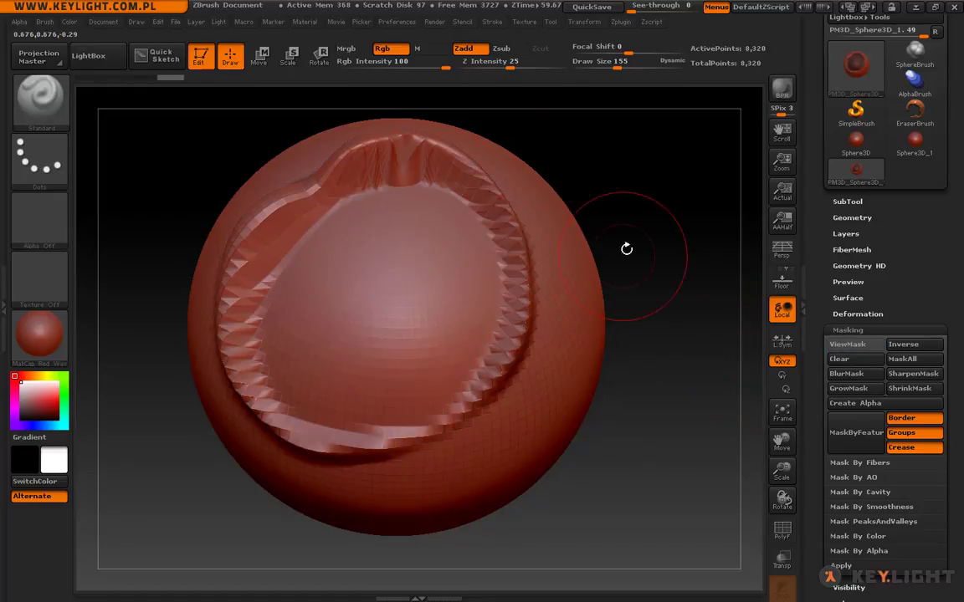
pyautogui.moveTo(517, 295)
pyautogui.mouseDown()
pyautogui.moveTo(440, 397)
pyautogui.moveTo(323, 237)
pyautogui.mouseUp()
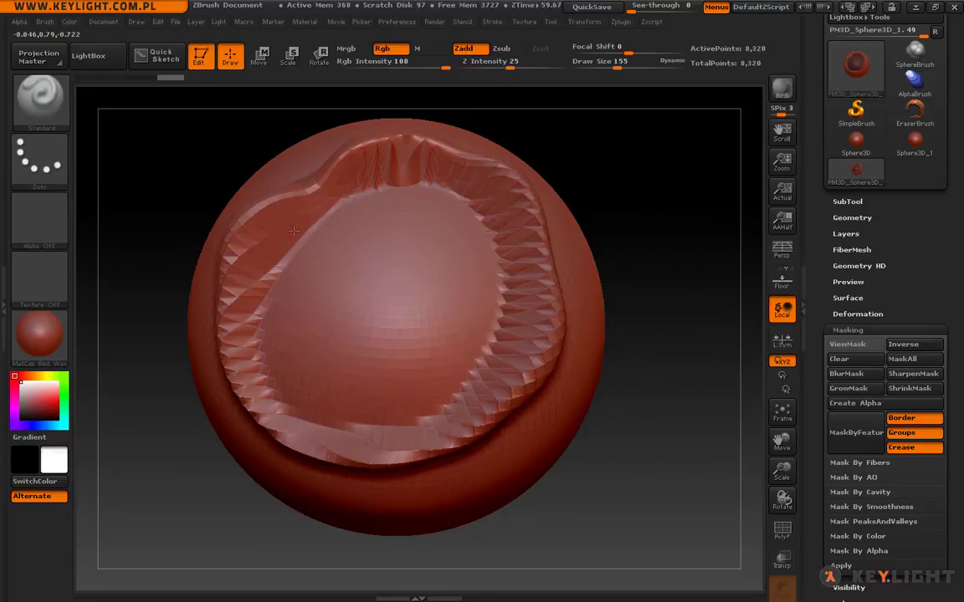
pyautogui.click(850, 344)
pyautogui.hotkey('ctrl', 'z')
pyautogui.hotkey('ctrl', 'z')
pyautogui.hotkey('ctrl', 'z')
pyautogui.hotkey('ctrl', 'z')
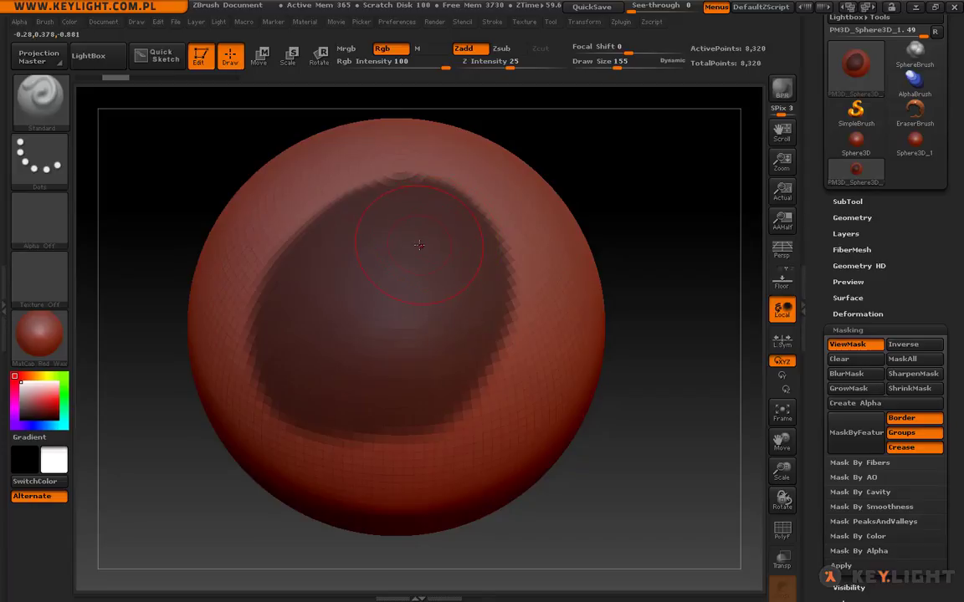
# Erase most of the mask, leaving a smaller blocky patch near the sphere's top
pyautogui.press('shift')
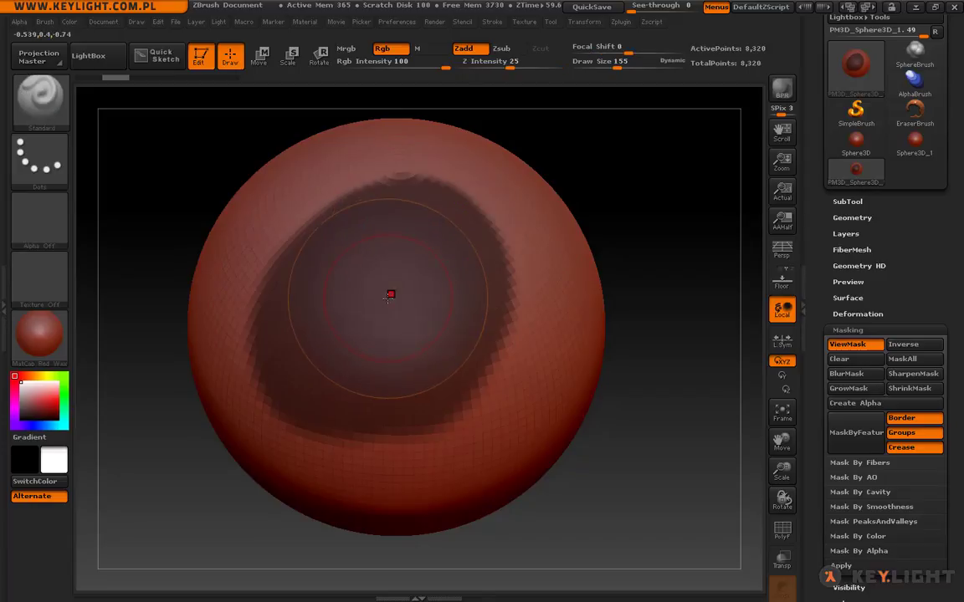
pyautogui.press('ctrl')
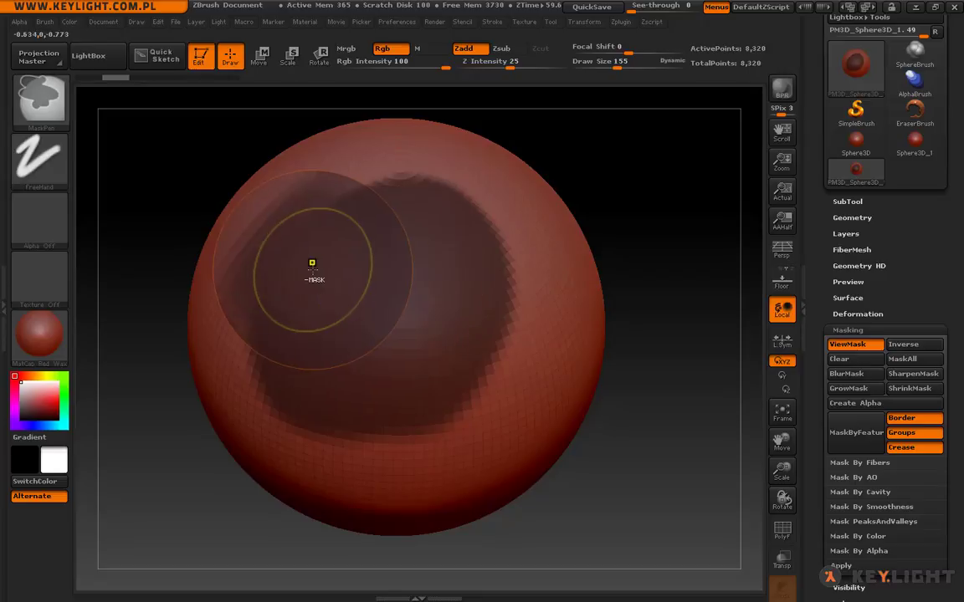
pyautogui.keyDown('ctrl'); pyautogui.keyDown('alt'); pyautogui.click(311, 265); pyautogui.keyUp('alt'); pyautogui.keyUp('ctrl')
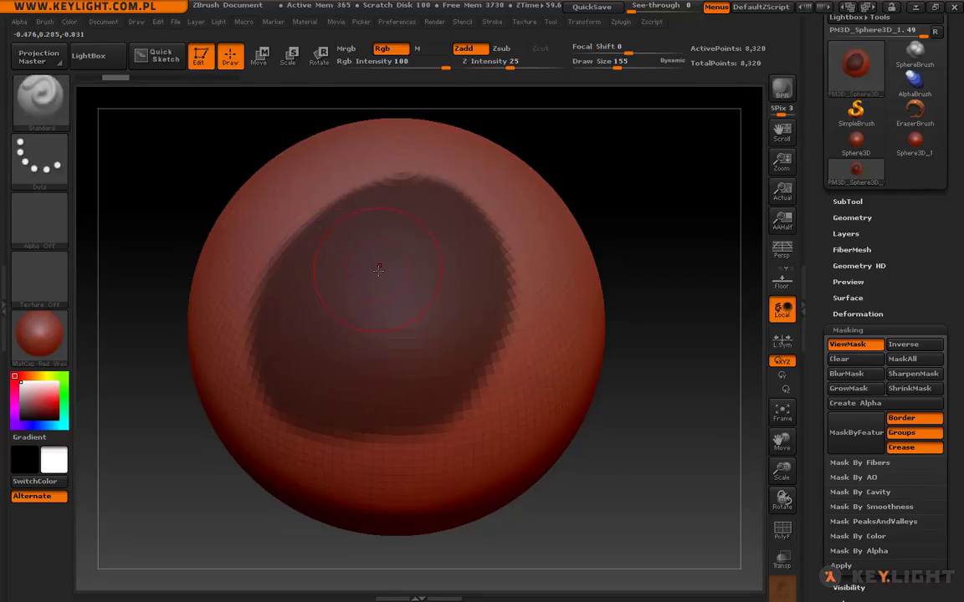
pyautogui.moveTo(279, 215)
pyautogui.keyDown('ctrl'); pyautogui.keyDown('alt'); pyautogui.mouseDown()
pyautogui.moveTo(463, 389)
pyautogui.moveTo(292, 197)
pyautogui.mouseUp(); pyautogui.keyUp('alt'); pyautogui.keyUp('ctrl')
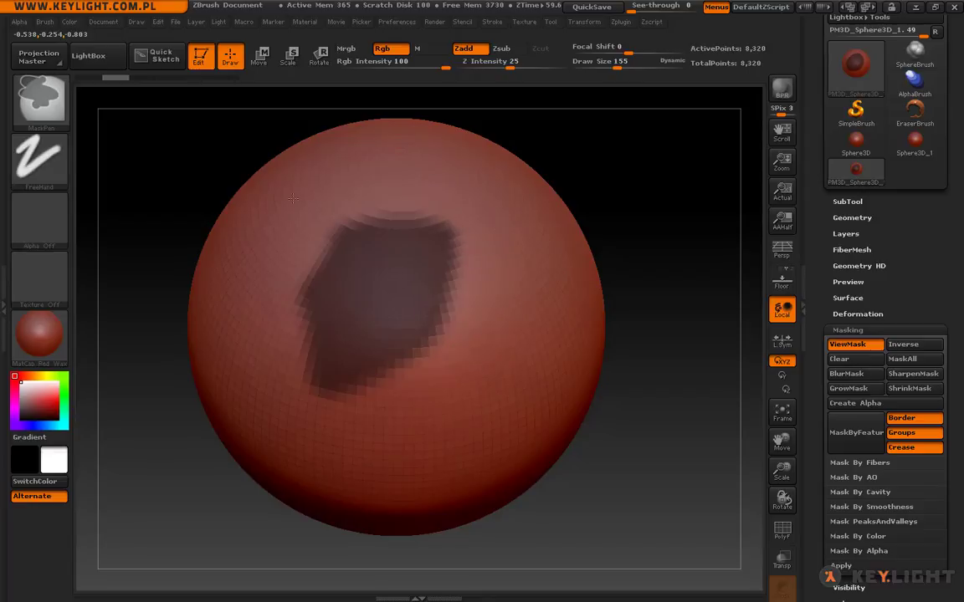
pyautogui.keyDown('ctrl'); pyautogui.keyDown('alt'); pyautogui.moveTo(281, 430); pyautogui.dragTo(232, 257); pyautogui.keyUp('alt'); pyautogui.keyUp('ctrl')
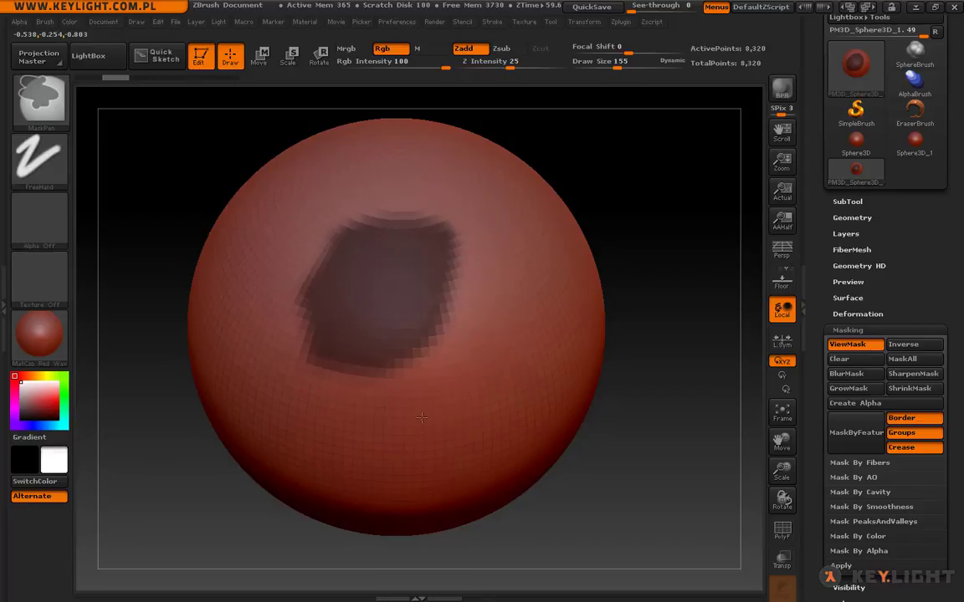
pyautogui.moveTo(365, 272)
pyautogui.keyDown('ctrl'); pyautogui.mouseDown()
pyautogui.moveTo(448, 344)
pyautogui.moveTo(420, 207)
pyautogui.moveTo(297, 388)
pyautogui.moveTo(356, 327)
pyautogui.mouseUp(); pyautogui.keyUp('ctrl')
pyautogui.moveTo(259, 201)
pyautogui.keyDown('ctrl'); pyautogui.keyDown('alt'); pyautogui.mouseDown()
pyautogui.moveTo(254, 251)
pyautogui.moveTo(217, 301)
pyautogui.moveTo(394, 352)
pyautogui.moveTo(334, 172)
pyautogui.moveTo(267, 235)
pyautogui.mouseUp(); pyautogui.keyUp('alt'); pyautogui.keyUp('ctrl')
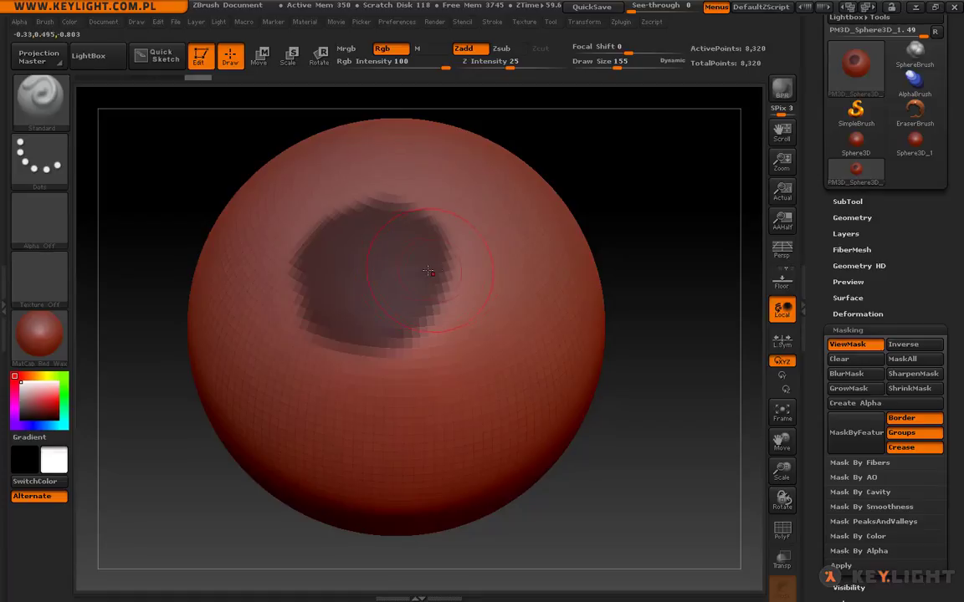
pyautogui.press('ctrl')
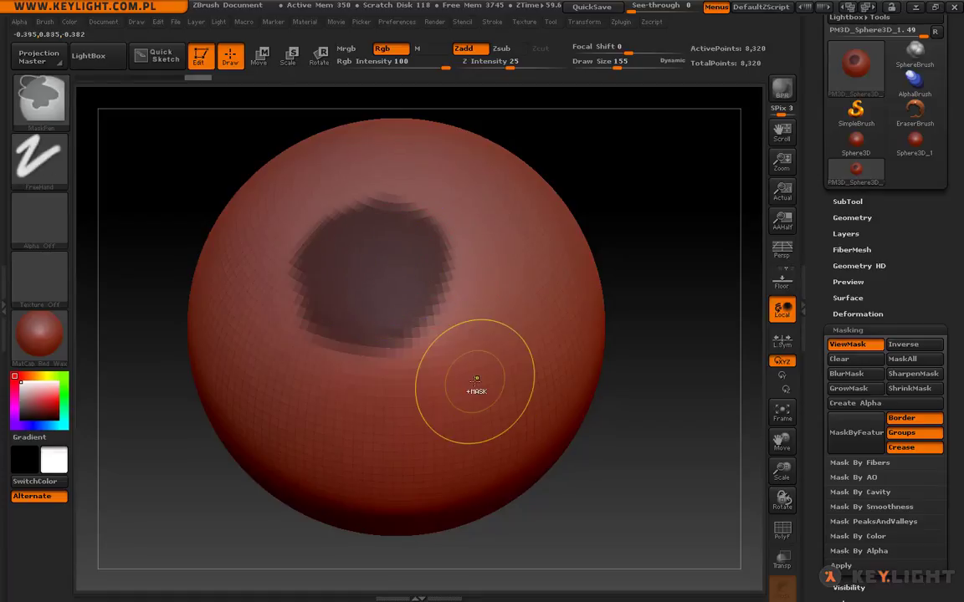
pyautogui.keyDown('ctrl'); pyautogui.click(473, 385); pyautogui.keyUp('ctrl')
pyautogui.keyDown('ctrl'); pyautogui.click(474, 381); pyautogui.keyUp('ctrl')
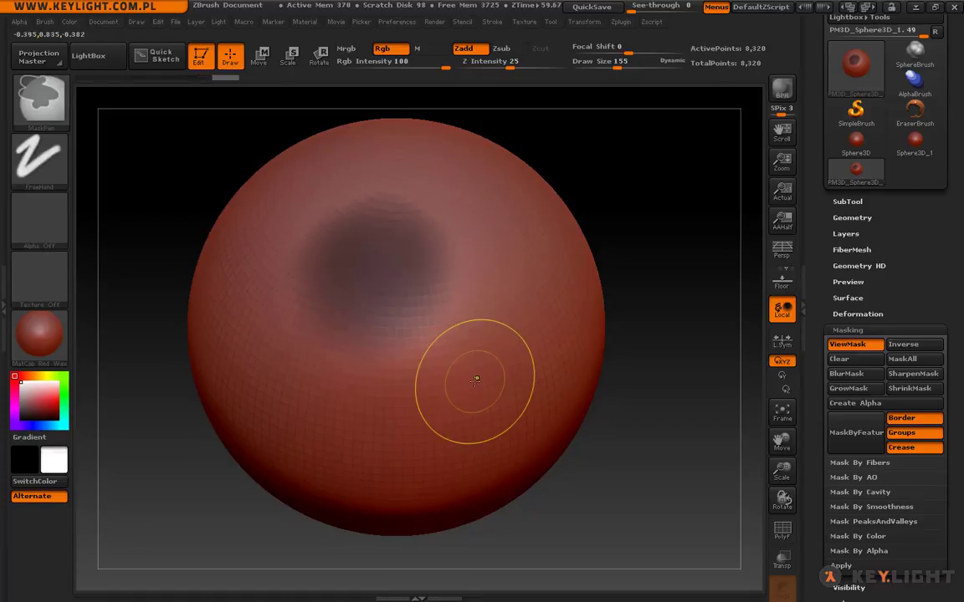
pyautogui.keyDown('ctrl'); pyautogui.keyDown('alt'); pyautogui.click(459, 323); pyautogui.keyUp('alt'); pyautogui.keyUp('ctrl')
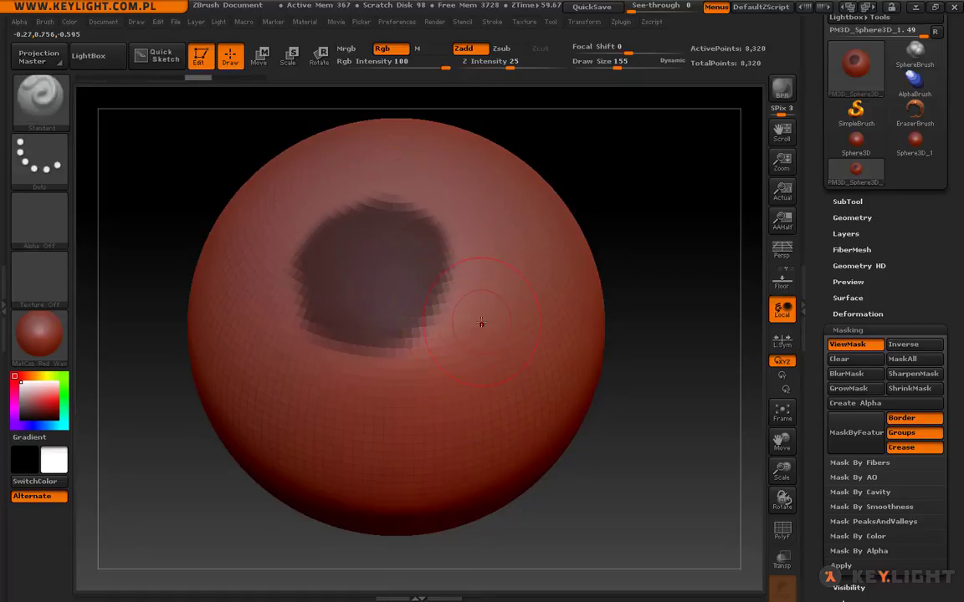
pyautogui.press('ctrl')
pyautogui.press('ctrl')
# Try BlurMask, undo it, then apply SharpenMask to crisp the patch edges
pyautogui.click(846, 376)
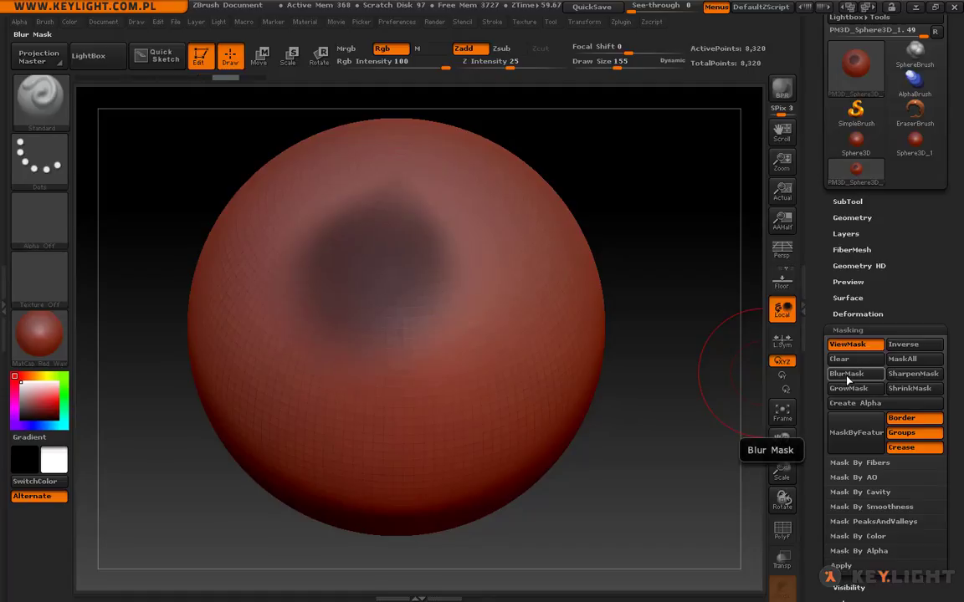
pyautogui.hotkey('ctrl', 'z')
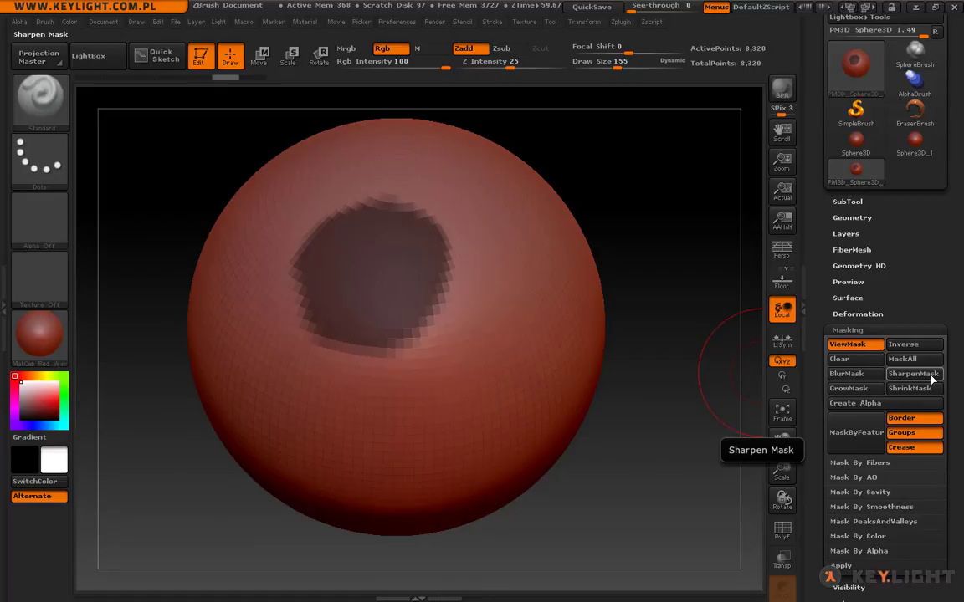
pyautogui.click(932, 379)
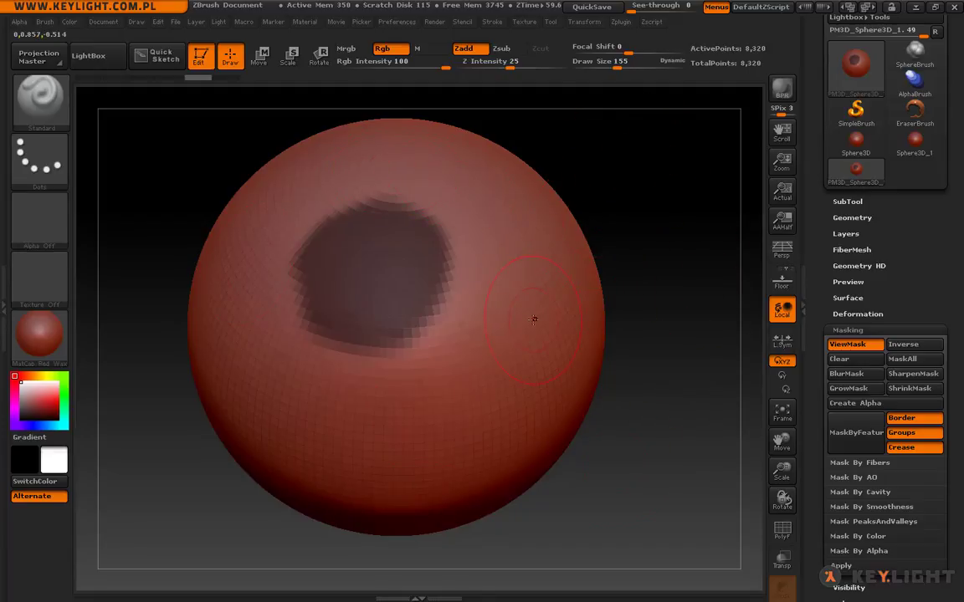
pyautogui.press('ctrl')
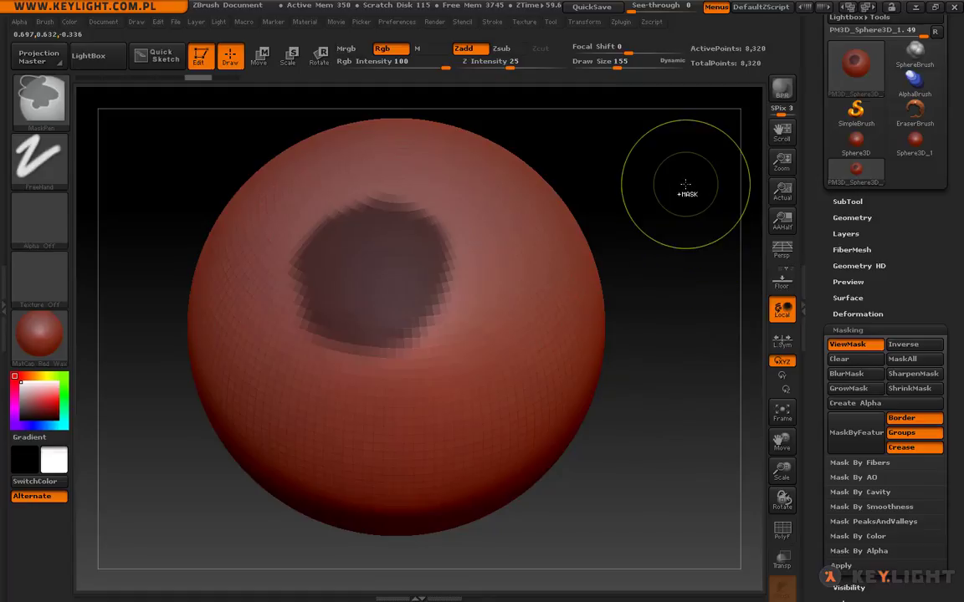
pyautogui.keyDown('ctrl'); pyautogui.click(685, 202); pyautogui.keyUp('ctrl')
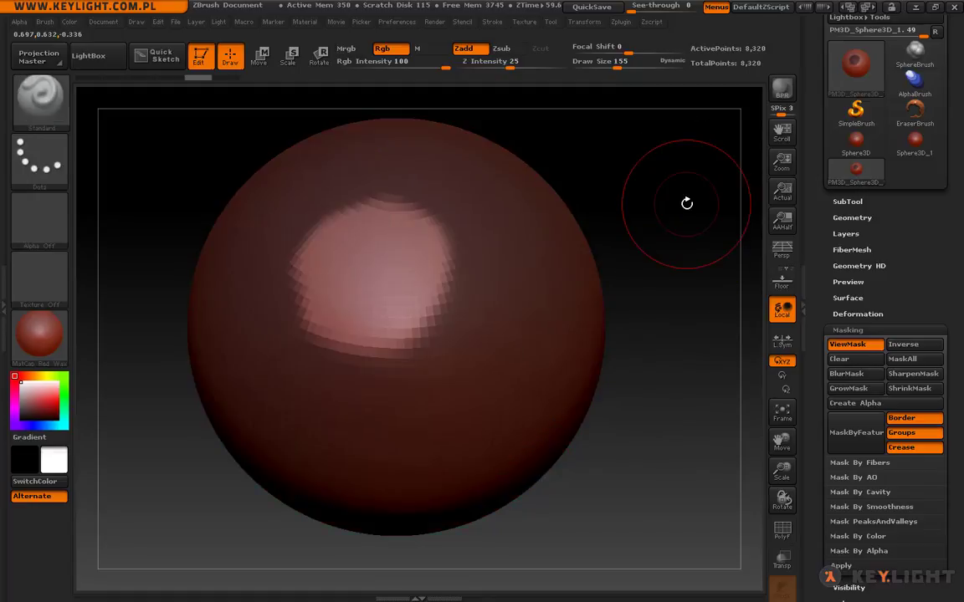
pyautogui.keyDown('ctrl'); pyautogui.click(684, 204); pyautogui.keyUp('ctrl')
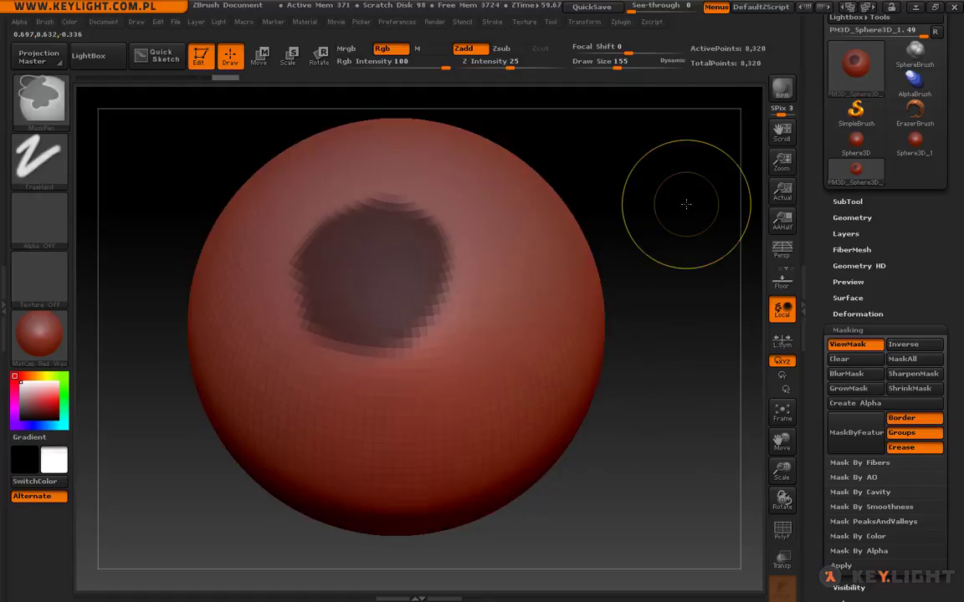
pyautogui.click(915, 344)
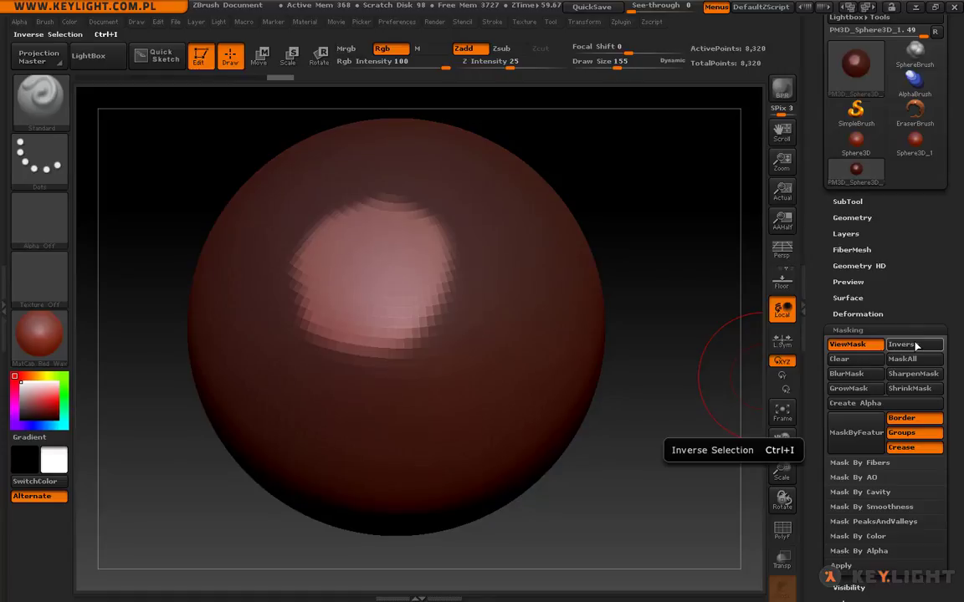
pyautogui.click(915, 345)
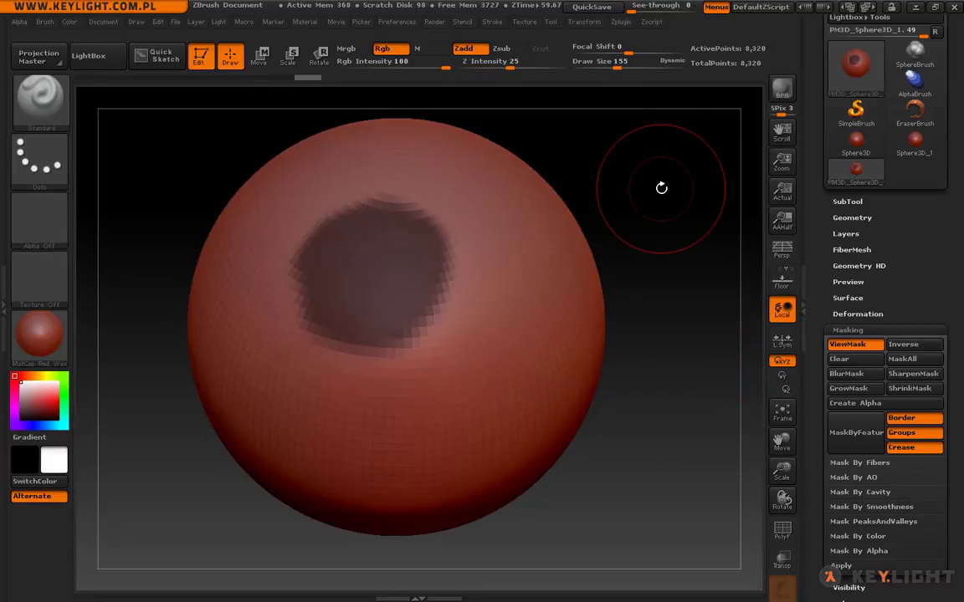
pyautogui.press('ctrl')
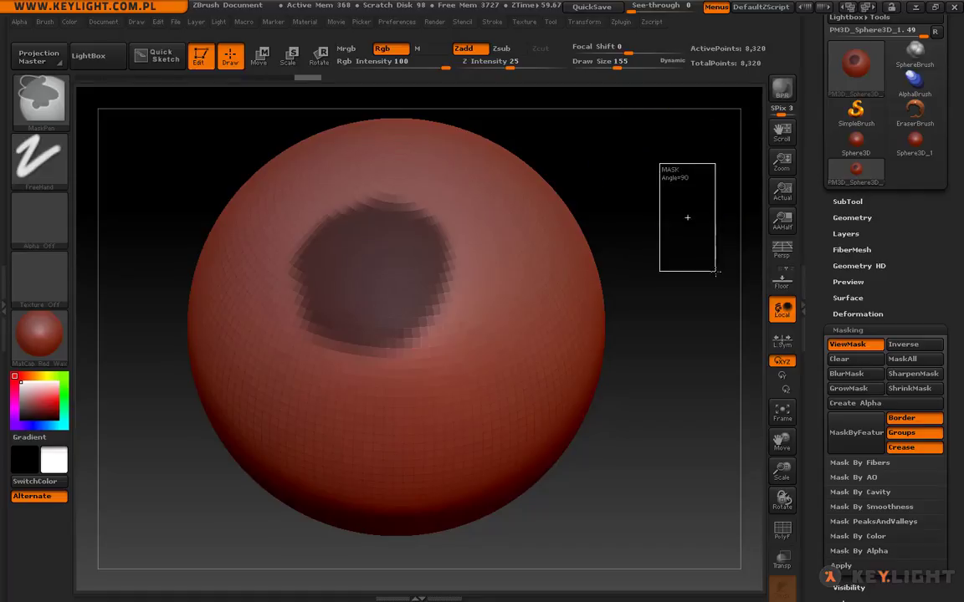
pyautogui.keyDown('ctrl'); pyautogui.moveTo(715, 271); pyautogui.dragTo(716, 274); pyautogui.keyUp('ctrl')
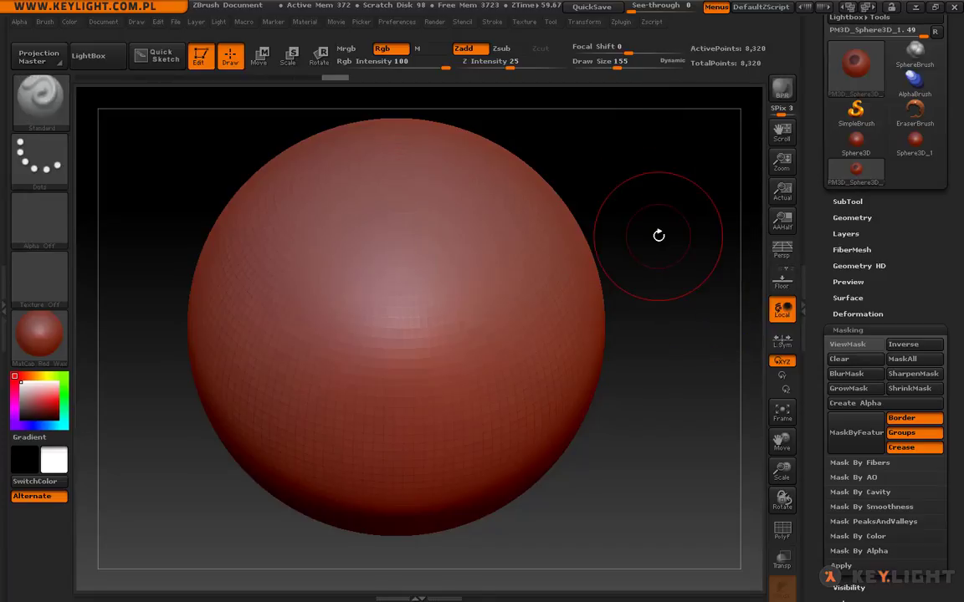
pyautogui.hotkey('ctrl', 'z')
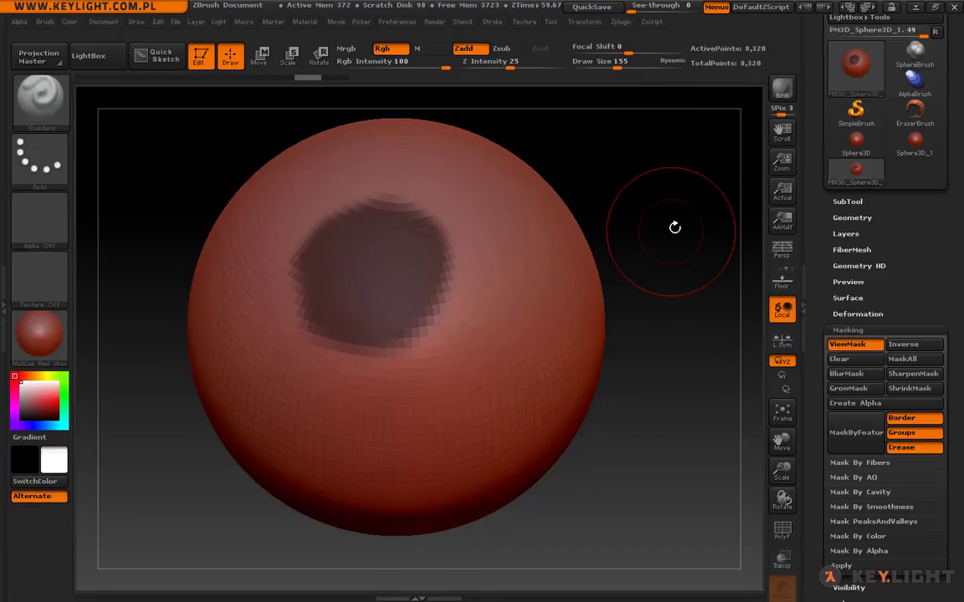
pyautogui.click(839, 360)
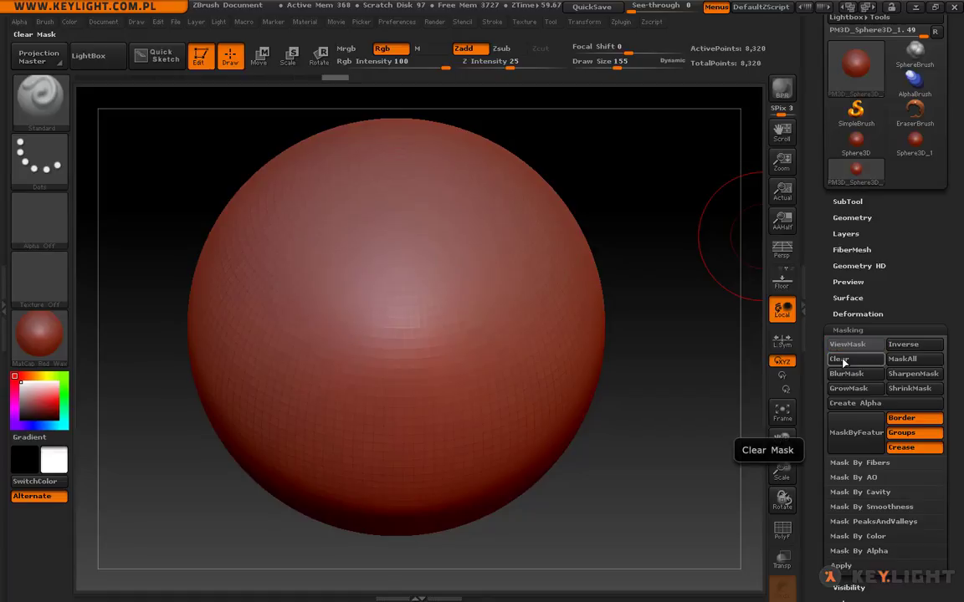
pyautogui.press('ctrl')
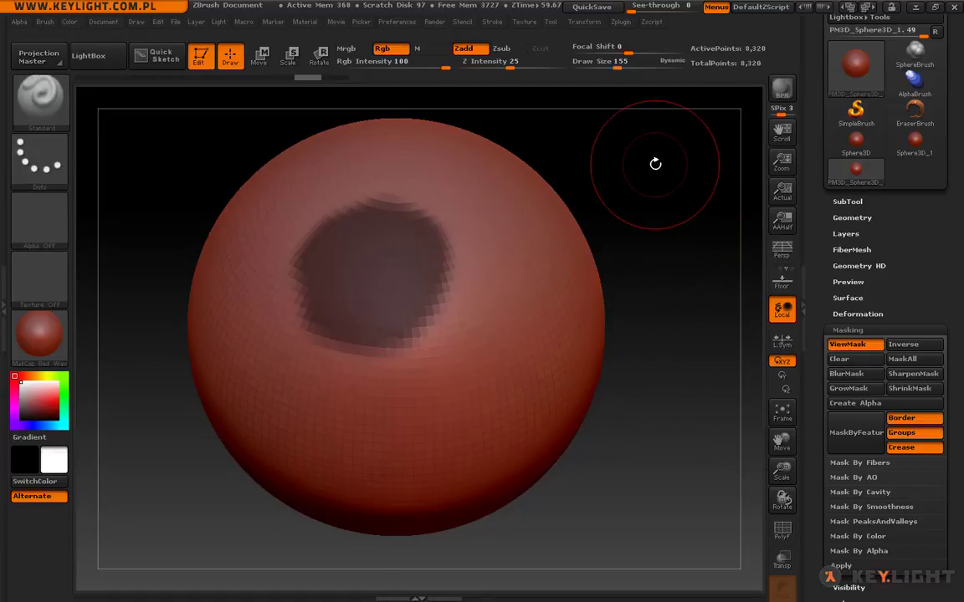
pyautogui.press('ctrl')
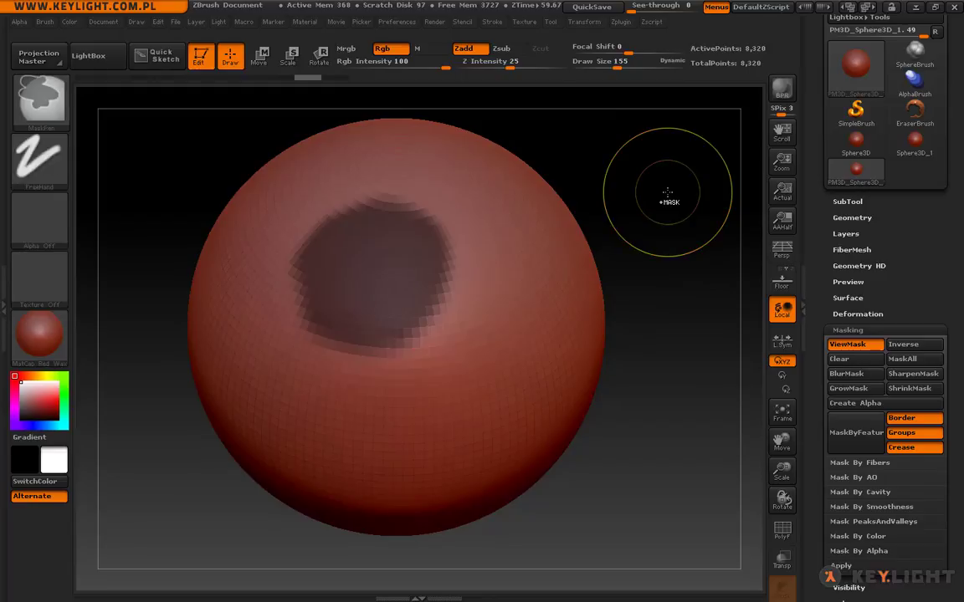
pyautogui.keyDown('ctrl'); pyautogui.click(667, 193); pyautogui.keyUp('ctrl')
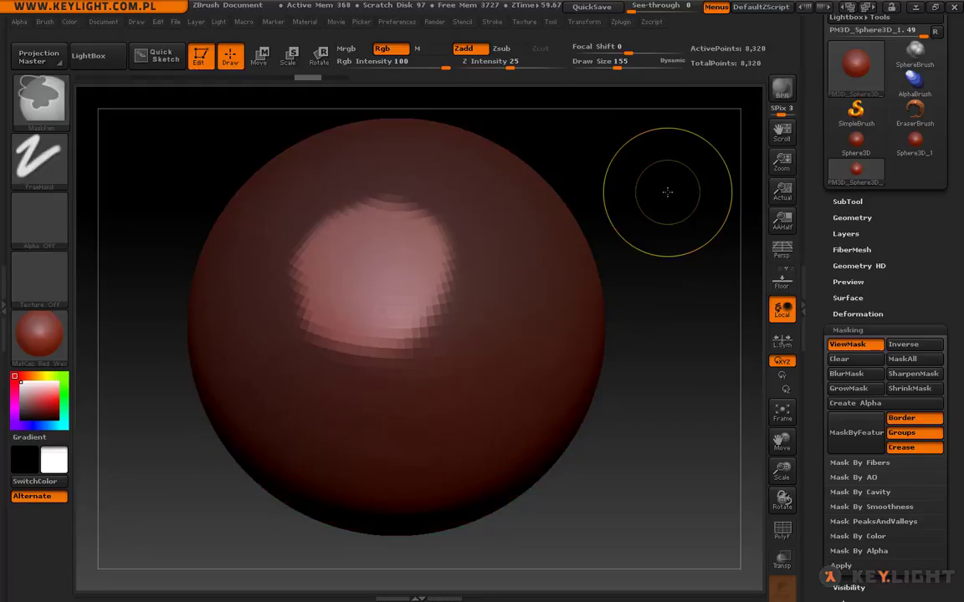
pyautogui.keyDown('ctrl'); pyautogui.click(667, 192); pyautogui.keyUp('ctrl')
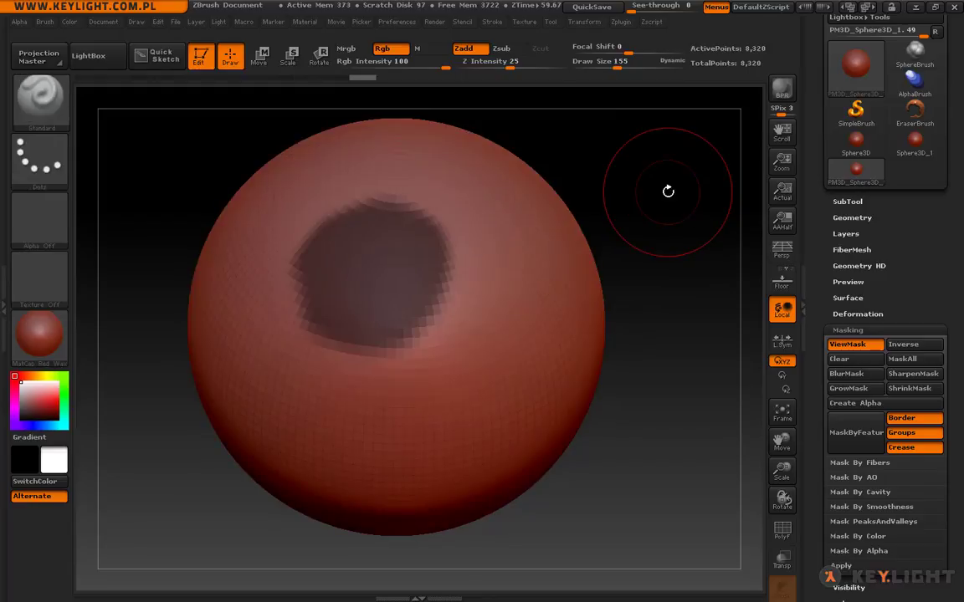
# Clear and restore the mask, then marquee a wide horizontal mask band across the sphere's middle
pyautogui.keyDown('ctrl'); pyautogui.moveTo(667, 184); pyautogui.dragTo(742, 290); pyautogui.keyUp('ctrl')
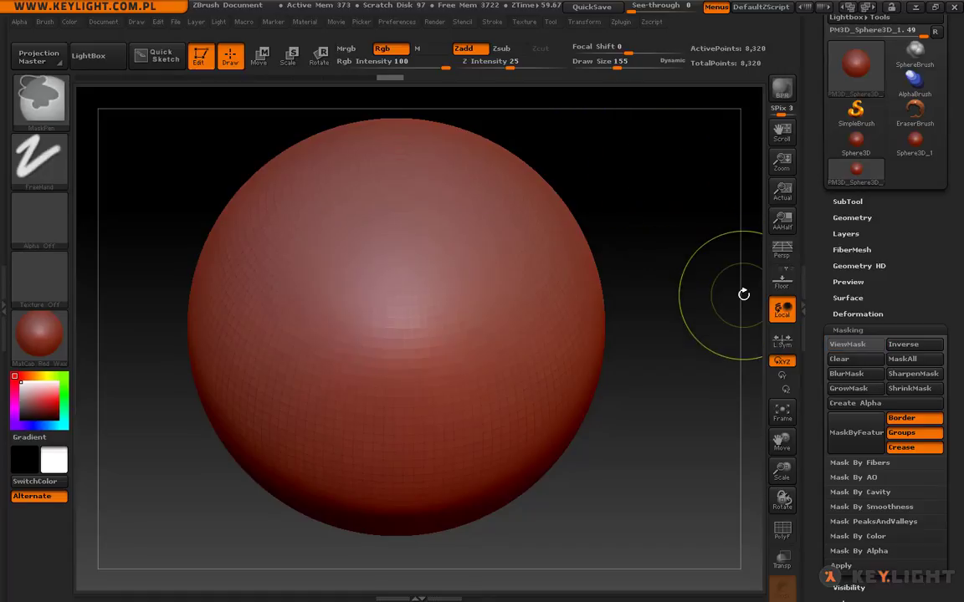
pyautogui.hotkey('ctrl', 'z')
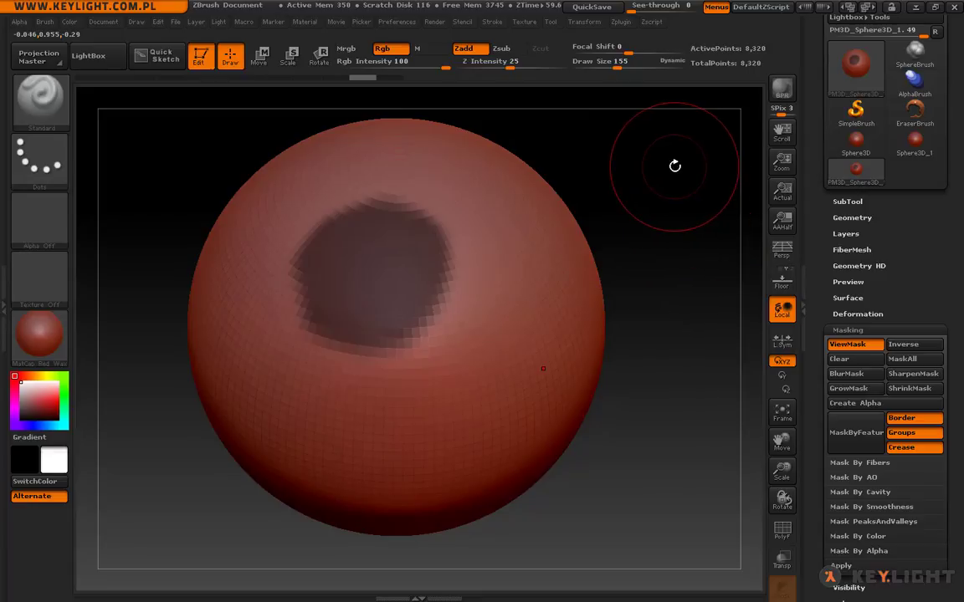
pyautogui.press('ctrl')
pyautogui.keyDown('ctrl'); pyautogui.moveTo(701, 222); pyautogui.dragTo(421, 457); pyautogui.keyUp('ctrl')
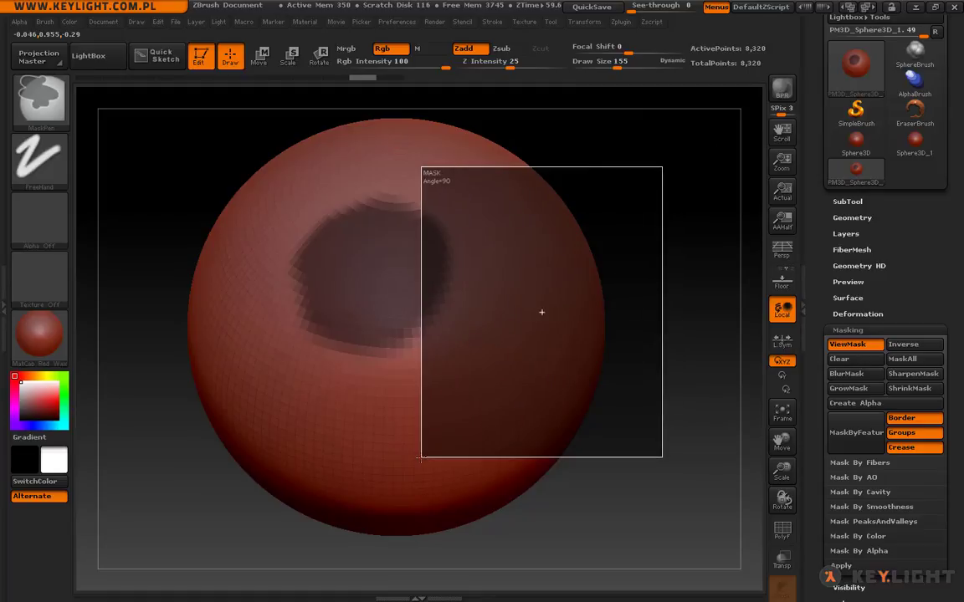
pyautogui.moveTo(421, 457)
pyautogui.keyDown('ctrl'); pyautogui.mouseDown()
pyautogui.moveTo(552, 323)
pyautogui.moveTo(365, 489)
pyautogui.moveTo(322, 473)
pyautogui.moveTo(226, 489)
pyautogui.moveTo(373, 491)
pyautogui.moveTo(448, 349)
pyautogui.moveTo(184, 387)
pyautogui.moveTo(474, 535)
pyautogui.moveTo(245, 336)
pyautogui.moveTo(491, 457)
pyautogui.moveTo(210, 309)
pyautogui.moveTo(280, 489)
pyautogui.moveTo(604, 373)
pyautogui.moveTo(316, 415)
pyautogui.moveTo(127, 430)
pyautogui.mouseUp(); pyautogui.keyUp('ctrl')
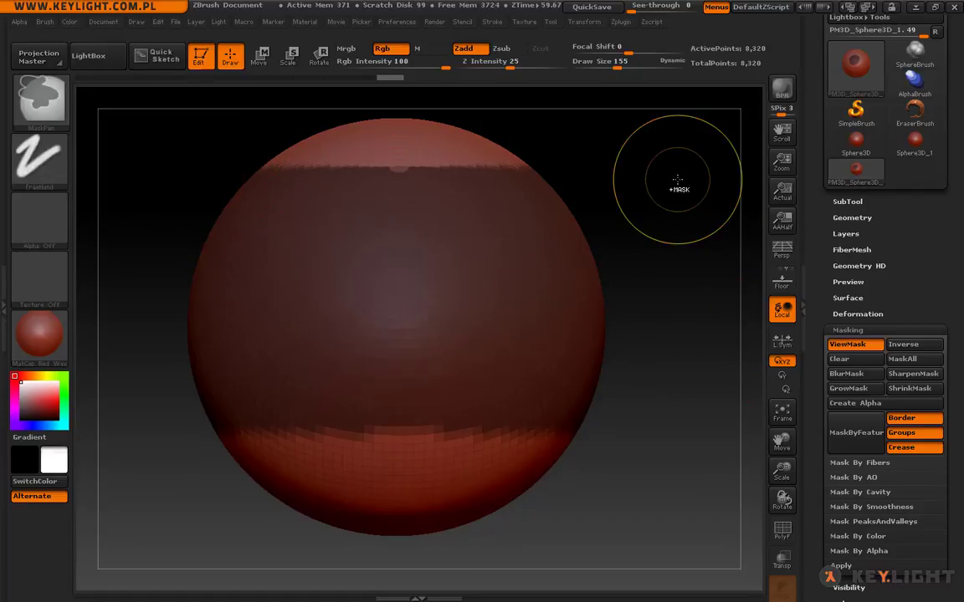
# Mask and unmask rectangular regions, then clear every mask from the sphere
pyautogui.moveTo(690, 157)
pyautogui.keyDown('ctrl'); pyautogui.mouseDown()
pyautogui.moveTo(581, 305)
pyautogui.moveTo(395, 473)
pyautogui.mouseUp(); pyautogui.keyUp('ctrl')
pyautogui.keyDown('ctrl'); pyautogui.keyDown('alt'); pyautogui.moveTo(164, 132); pyautogui.dragTo(288, 488); pyautogui.keyUp('alt'); pyautogui.keyUp('ctrl')
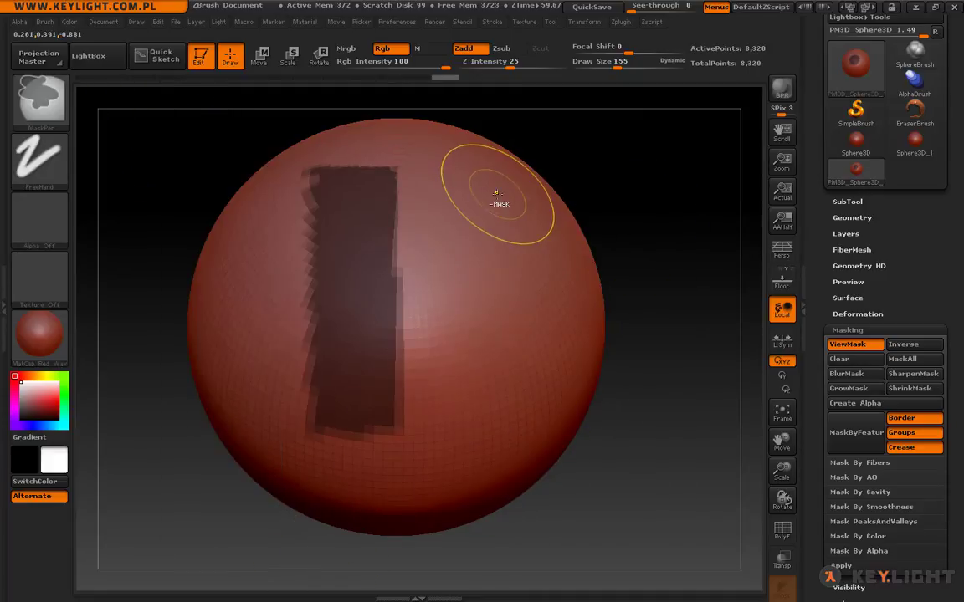
pyautogui.keyDown('ctrl'); pyautogui.keyDown('alt'); pyautogui.moveTo(377, 180); pyautogui.dragTo(334, 276); pyautogui.keyUp('alt'); pyautogui.keyUp('ctrl')
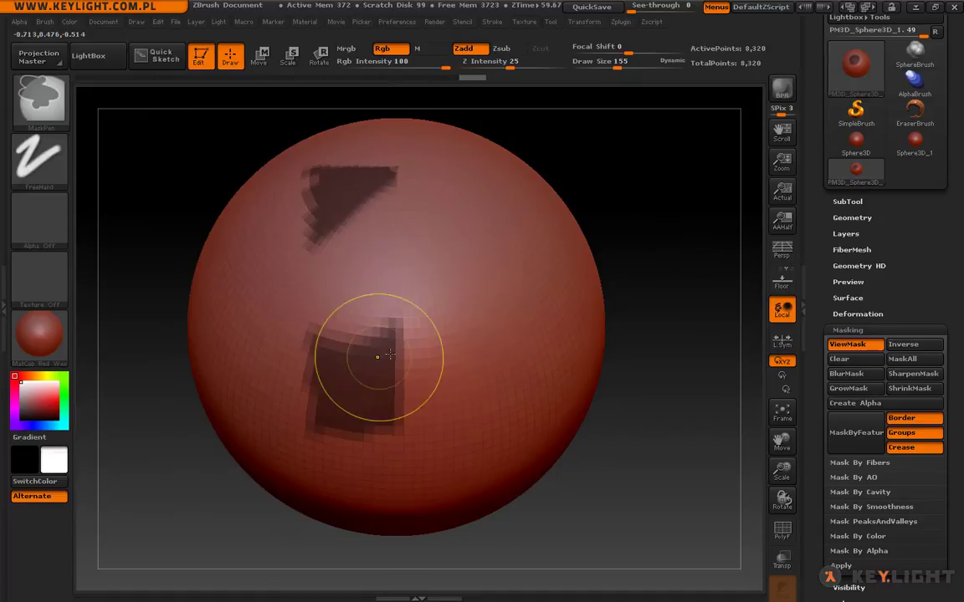
pyautogui.keyDown('ctrl'); pyautogui.keyDown('alt'); pyautogui.moveTo(408, 290); pyautogui.dragTo(360, 394); pyautogui.keyUp('alt'); pyautogui.keyUp('ctrl')
pyautogui.moveTo(387, 205)
pyautogui.keyDown('ctrl'); pyautogui.keyDown('alt'); pyautogui.mouseDown()
pyautogui.moveTo(298, 235)
pyautogui.moveTo(276, 351)
pyautogui.mouseUp(); pyautogui.keyUp('alt'); pyautogui.keyUp('ctrl')
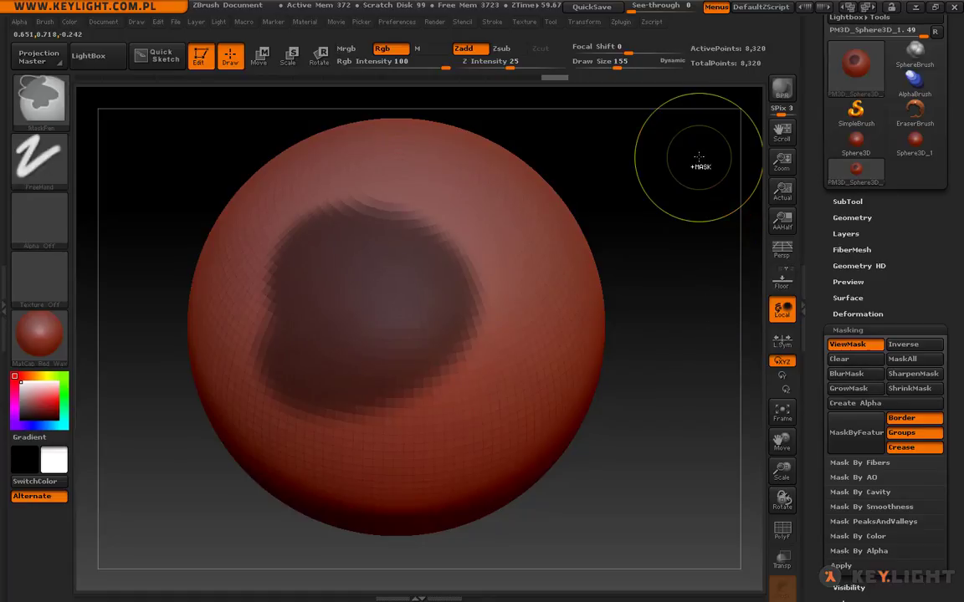
pyautogui.keyDown('ctrl'); pyautogui.moveTo(698, 154); pyautogui.dragTo(143, 475); pyautogui.keyUp('ctrl')
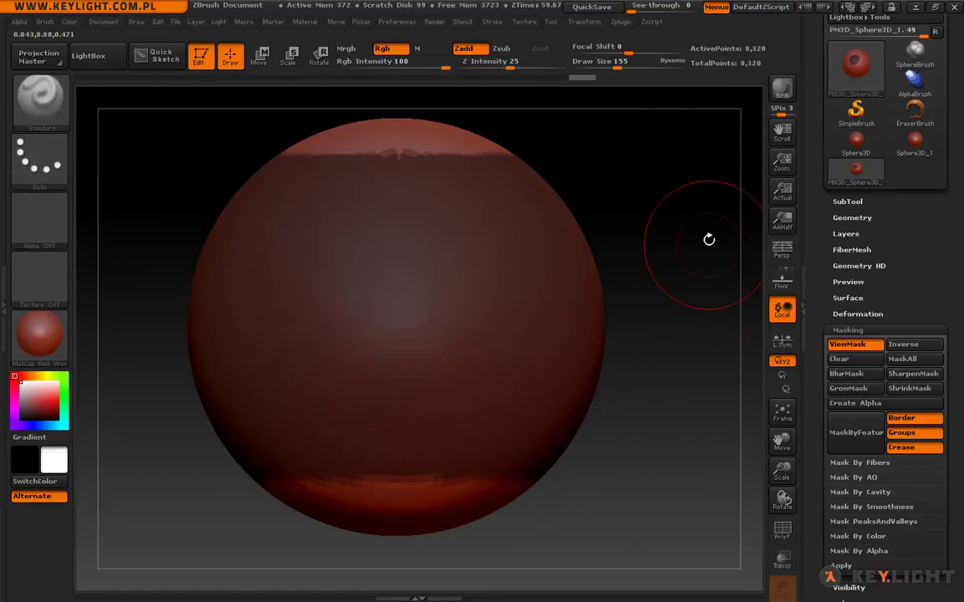
pyautogui.press('ctrl')
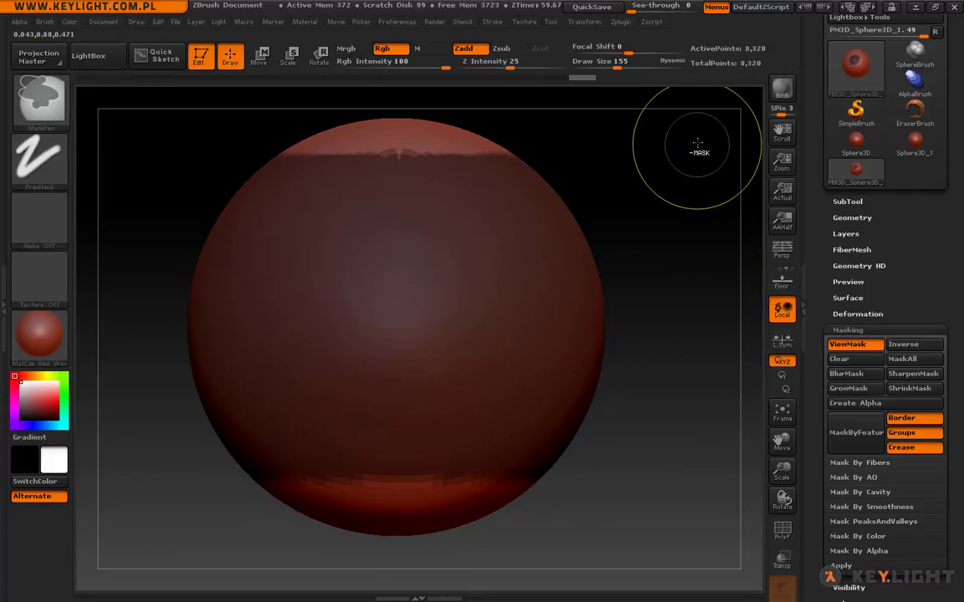
pyautogui.moveTo(697, 136)
pyautogui.keyDown('ctrl'); pyautogui.mouseDown()
pyautogui.moveTo(182, 563)
pyautogui.moveTo(147, 525)
pyautogui.mouseUp(); pyautogui.keyUp('ctrl')
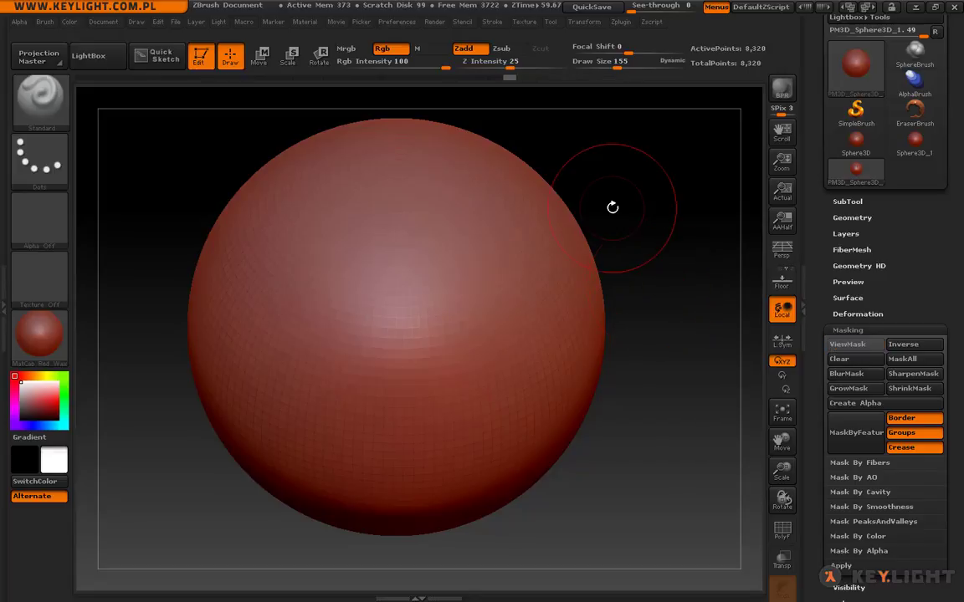
# Paint and trim a mask patch, soften it, invert it twice, then clear it
pyautogui.hotkey('ctrl', 'h')
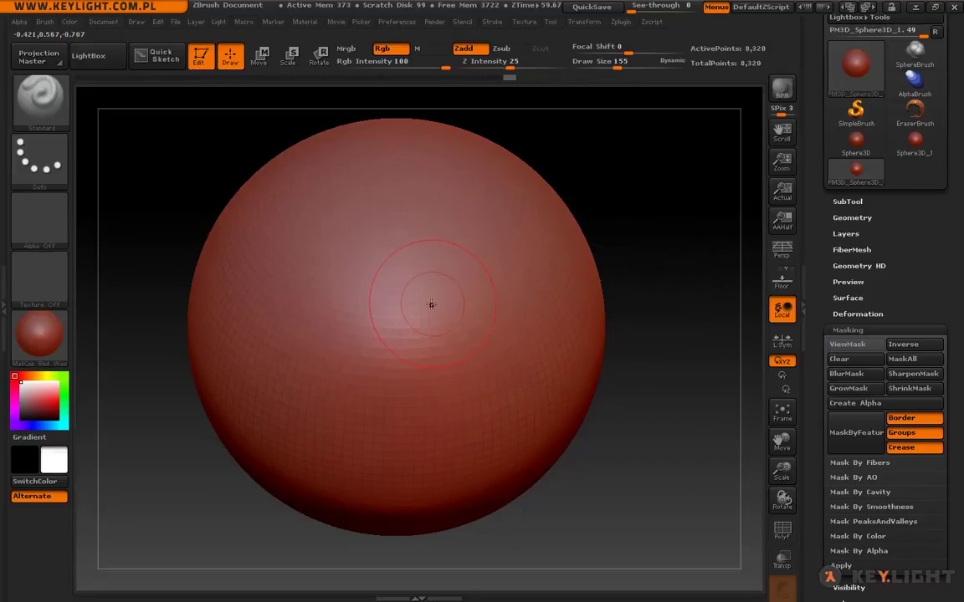
pyautogui.keyDown('ctrl'); pyautogui.moveTo(396, 307); pyautogui.dragTo(362, 361); pyautogui.keyUp('ctrl')
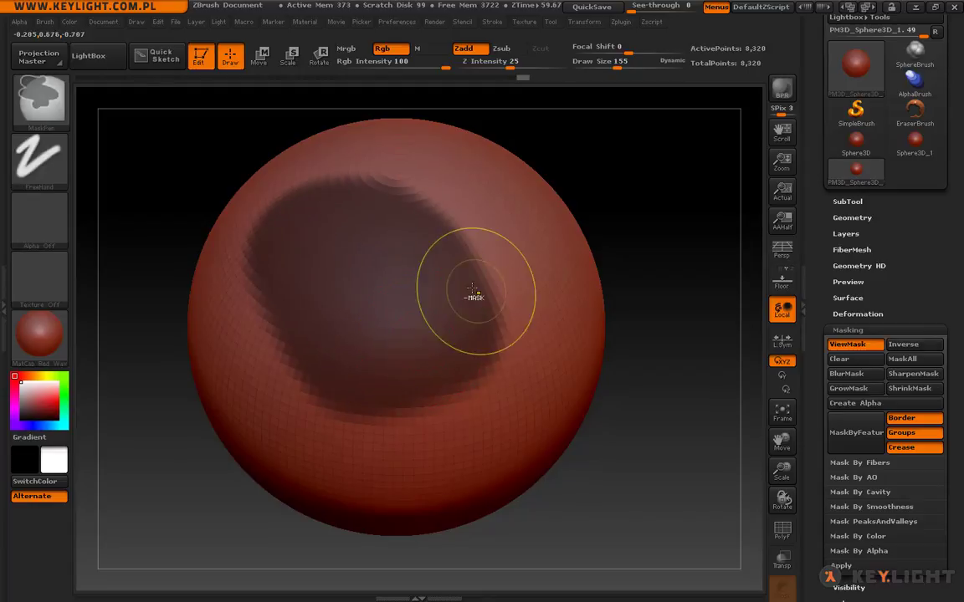
pyautogui.moveTo(441, 204)
pyautogui.keyDown('ctrl'); pyautogui.keyDown('alt'); pyautogui.mouseDown()
pyautogui.moveTo(417, 354)
pyautogui.moveTo(294, 199)
pyautogui.moveTo(394, 175)
pyautogui.mouseUp(); pyautogui.keyUp('alt'); pyautogui.keyUp('ctrl')
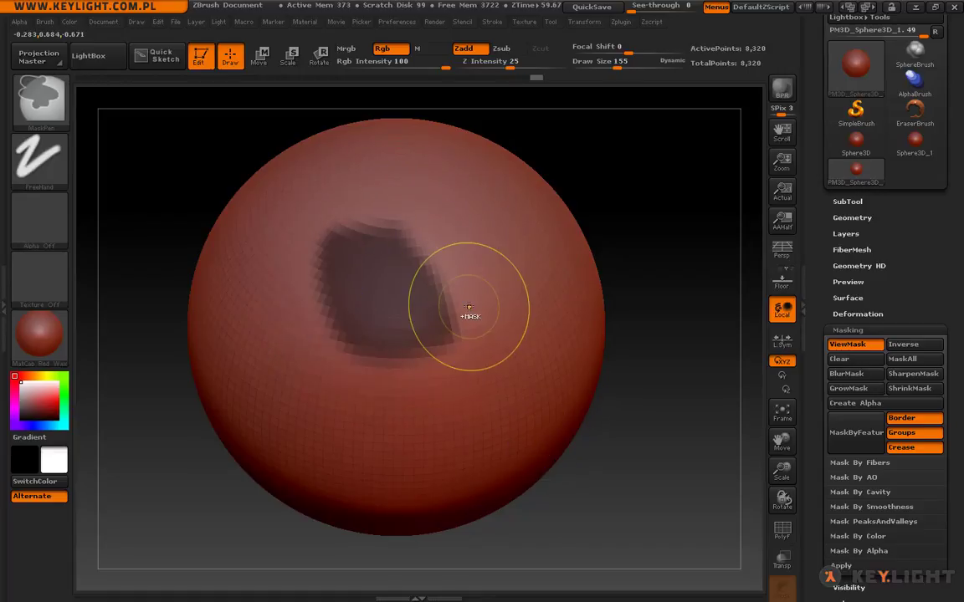
pyautogui.keyDown('ctrl'); pyautogui.click(481, 208); pyautogui.keyUp('ctrl')
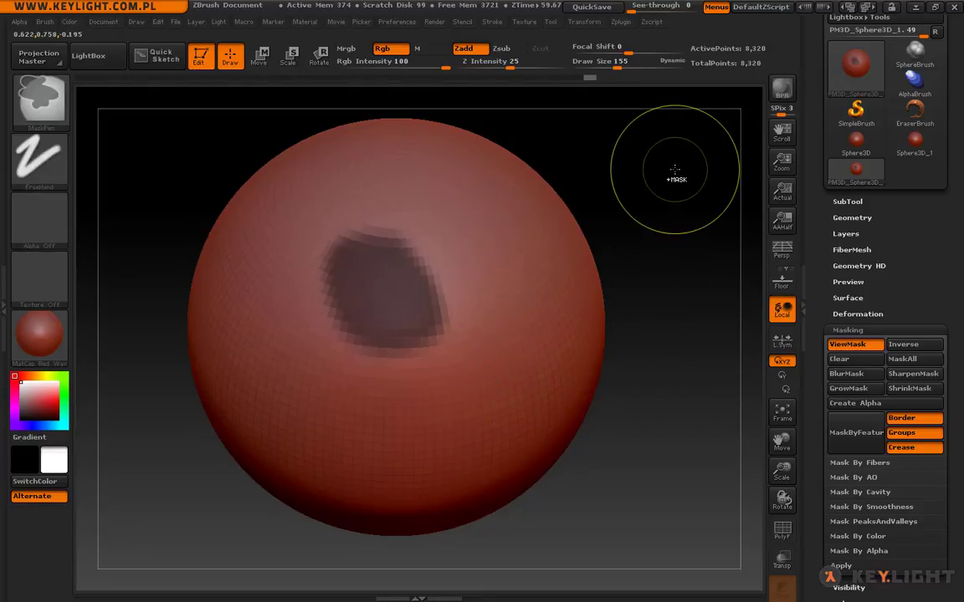
pyautogui.keyDown('ctrl'); pyautogui.click(675, 170); pyautogui.keyUp('ctrl')
pyautogui.keyDown('ctrl'); pyautogui.click(675, 170); pyautogui.keyUp('ctrl')
pyautogui.keyDown('ctrl'); pyautogui.moveTo(651, 151); pyautogui.dragTo(682, 181); pyautogui.keyUp('ctrl')
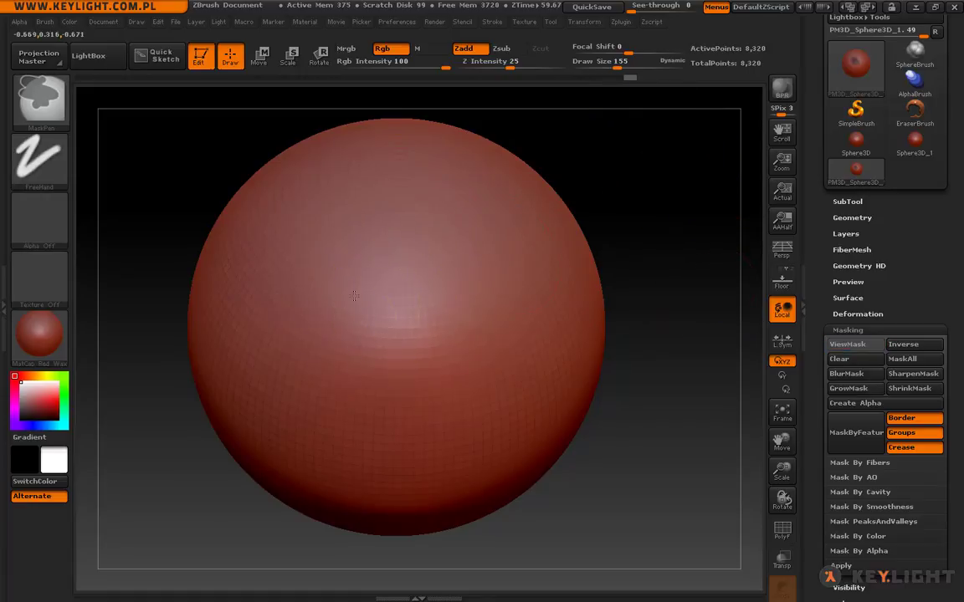
# Try a rectangular mask band, clear it, and paint a mask blob on the sphere's upper middle
pyautogui.keyDown('ctrl'); pyautogui.moveTo(364, 318); pyautogui.dragTo(419, 312); pyautogui.keyUp('ctrl')
pyautogui.press('ctrl')
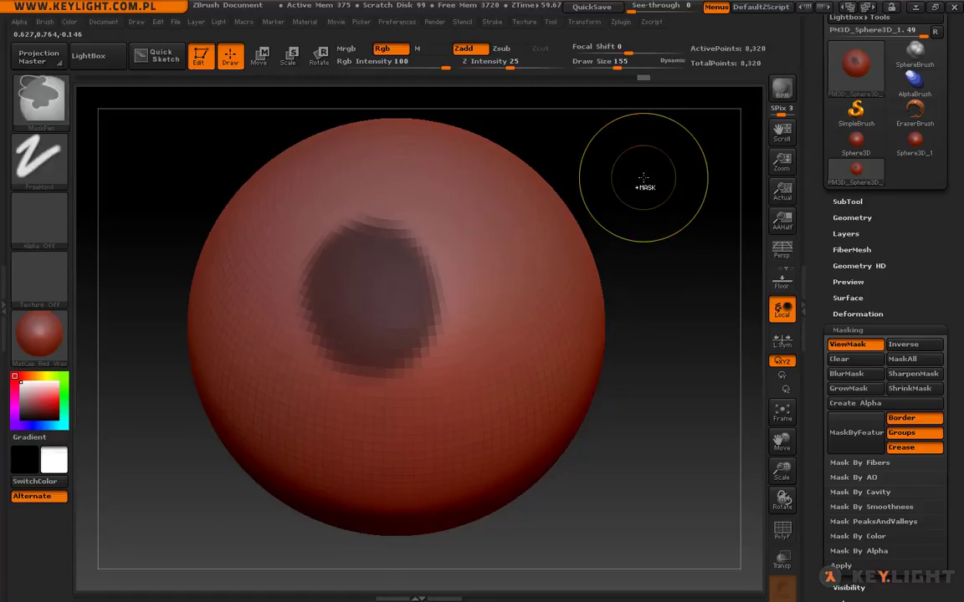
pyautogui.keyDown('ctrl'); pyautogui.moveTo(670, 159); pyautogui.dragTo(209, 442); pyautogui.keyUp('ctrl')
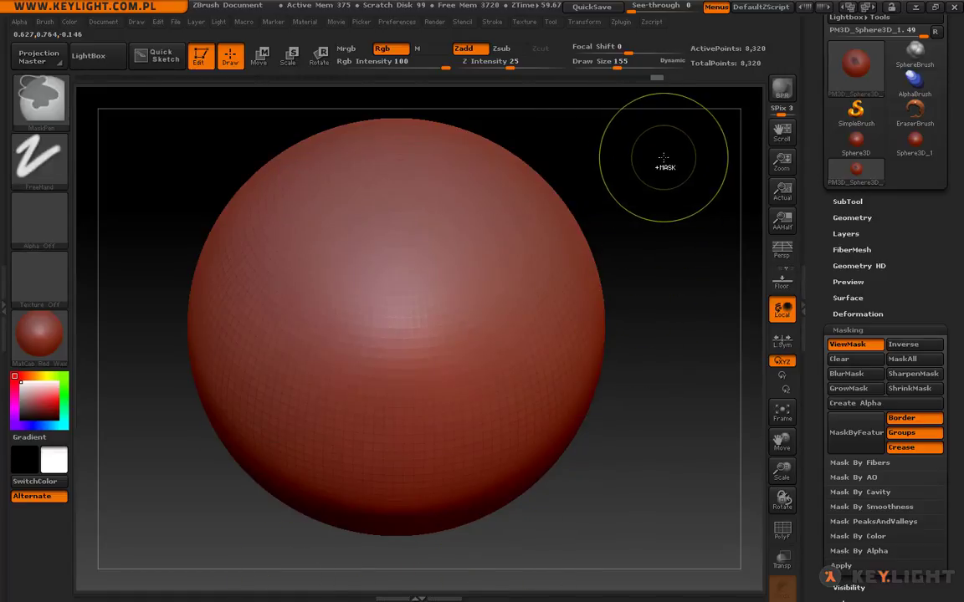
pyautogui.keyDown('ctrl'); pyautogui.moveTo(664, 157); pyautogui.dragTo(243, 412); pyautogui.keyUp('ctrl')
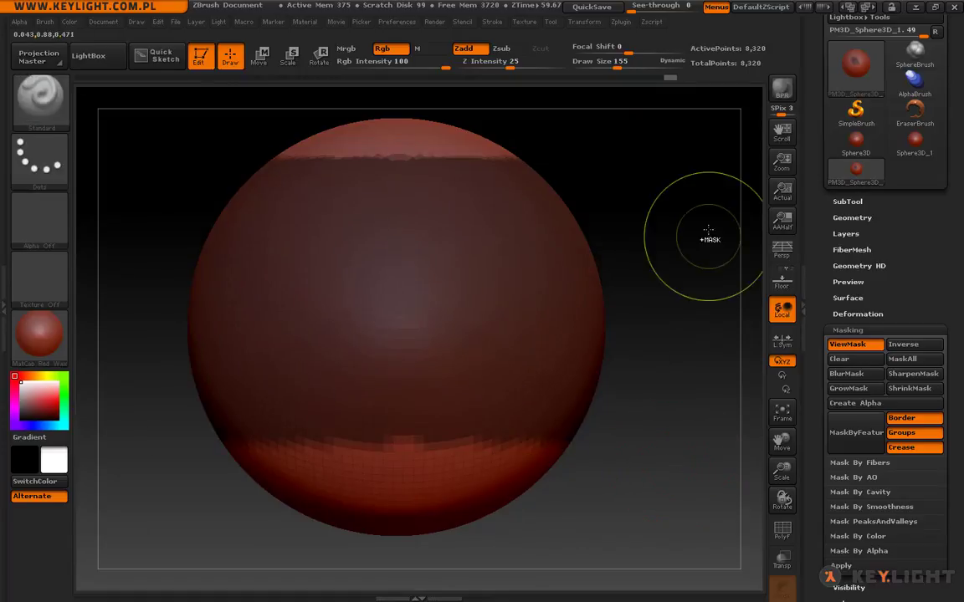
pyautogui.keyDown('ctrl'); pyautogui.keyDown('alt'); pyautogui.moveTo(664, 118); pyautogui.dragTo(113, 532); pyautogui.keyUp('alt'); pyautogui.keyUp('ctrl')
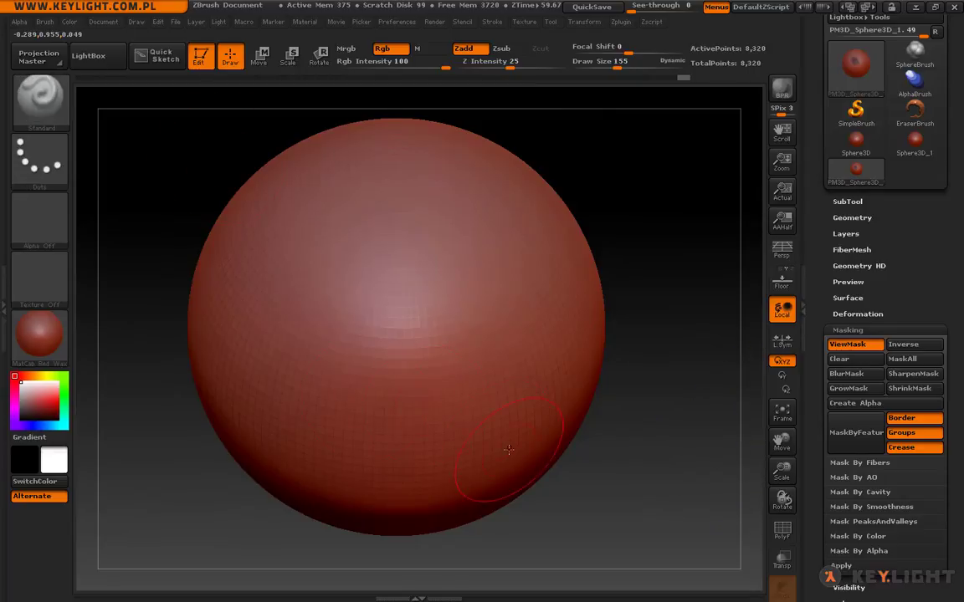
pyautogui.keyDown('ctrl'); pyautogui.moveTo(343, 288); pyautogui.dragTo(377, 259); pyautogui.keyUp('ctrl')
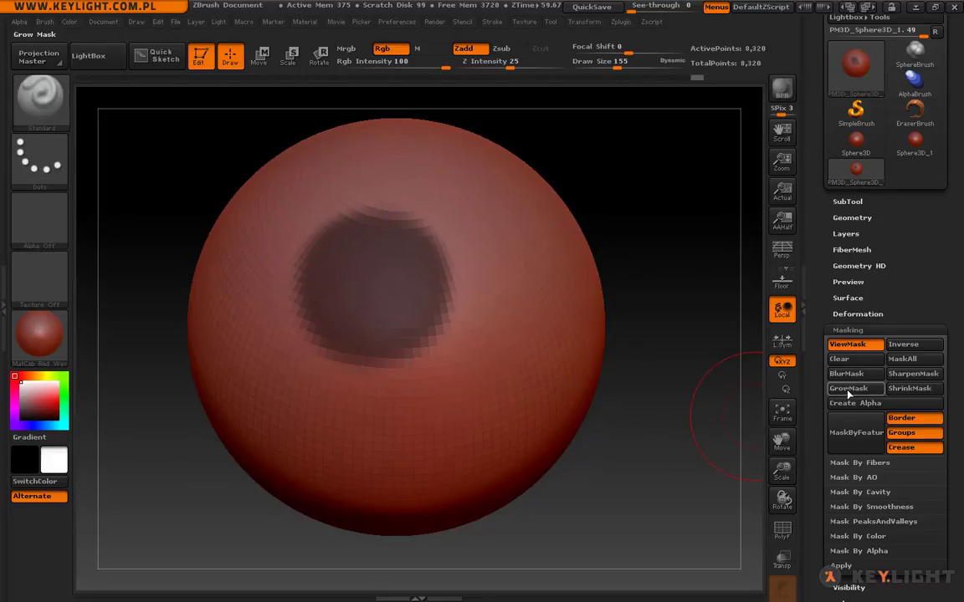
# Blur the sphere's mask with Ctrl+Shift, apply GrowMask then ShrinkMask, and clear the whole mask
pyautogui.press('shift')
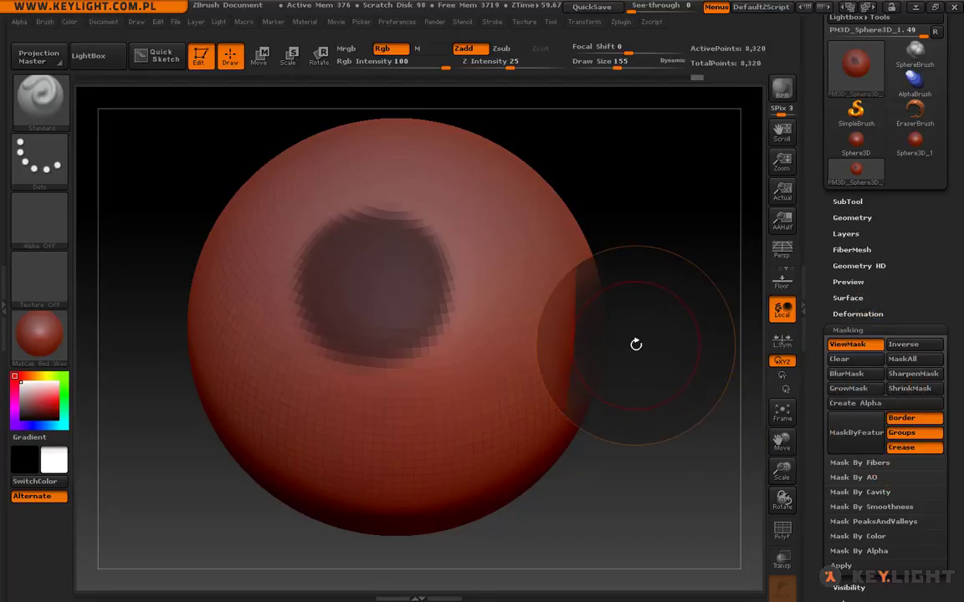
pyautogui.press('shift')
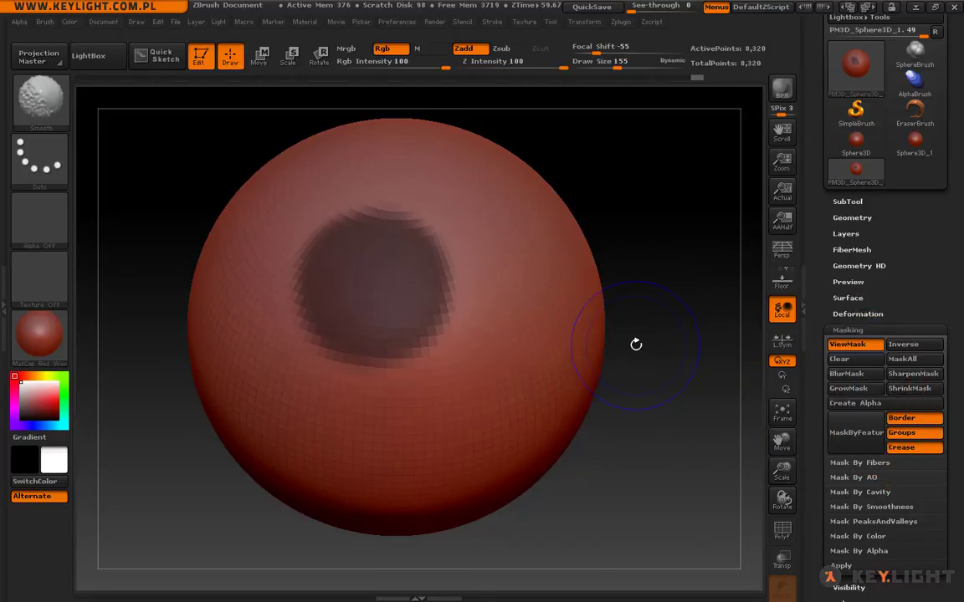
pyautogui.click(849, 388)
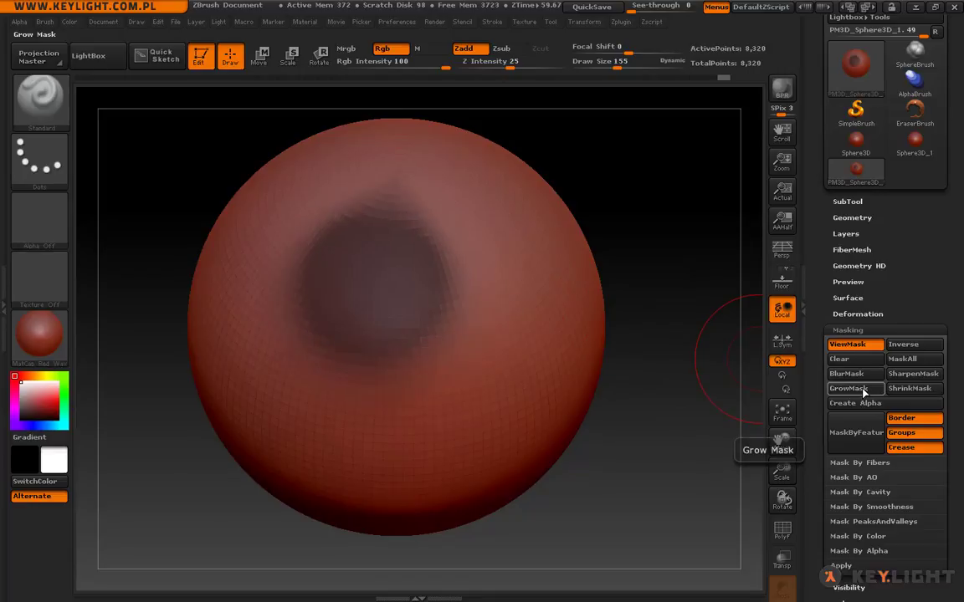
pyautogui.click(924, 390)
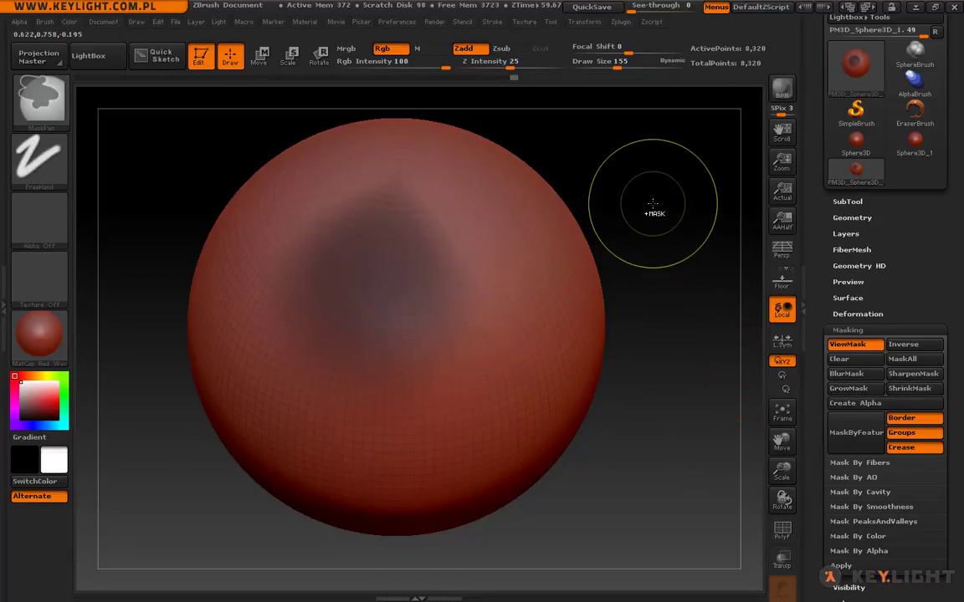
pyautogui.keyDown('ctrl'); pyautogui.moveTo(667, 173); pyautogui.dragTo(165, 477); pyautogui.keyUp('ctrl')
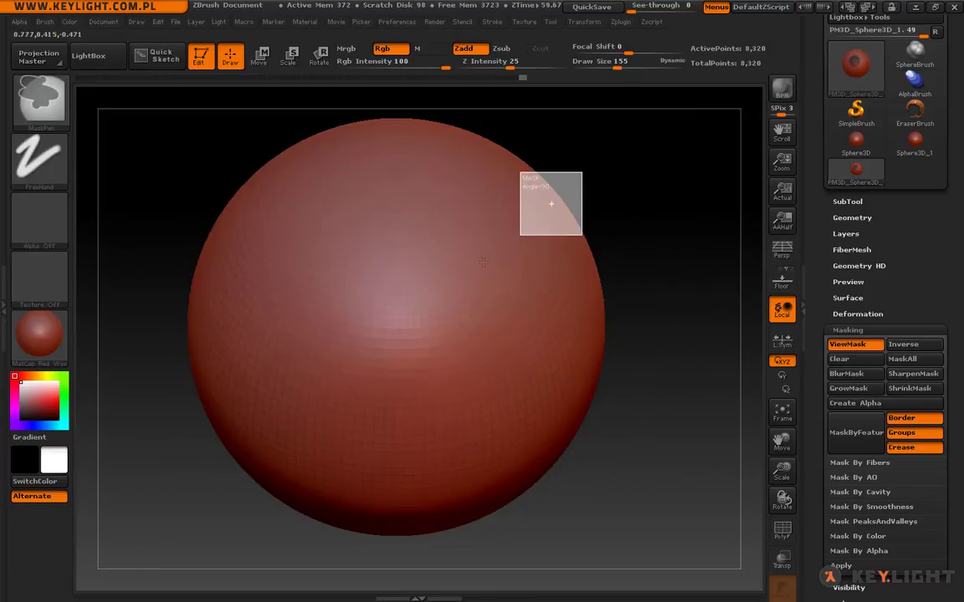
# Switch off ViewMask in Tool > Masking to hide the mask display
pyautogui.click(839, 359)
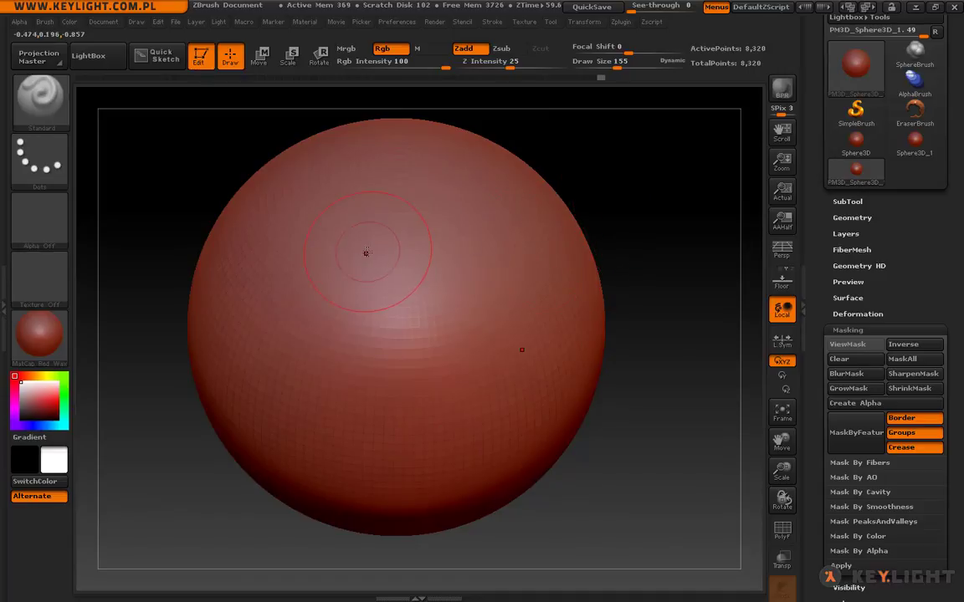
pyautogui.press('ctrl')
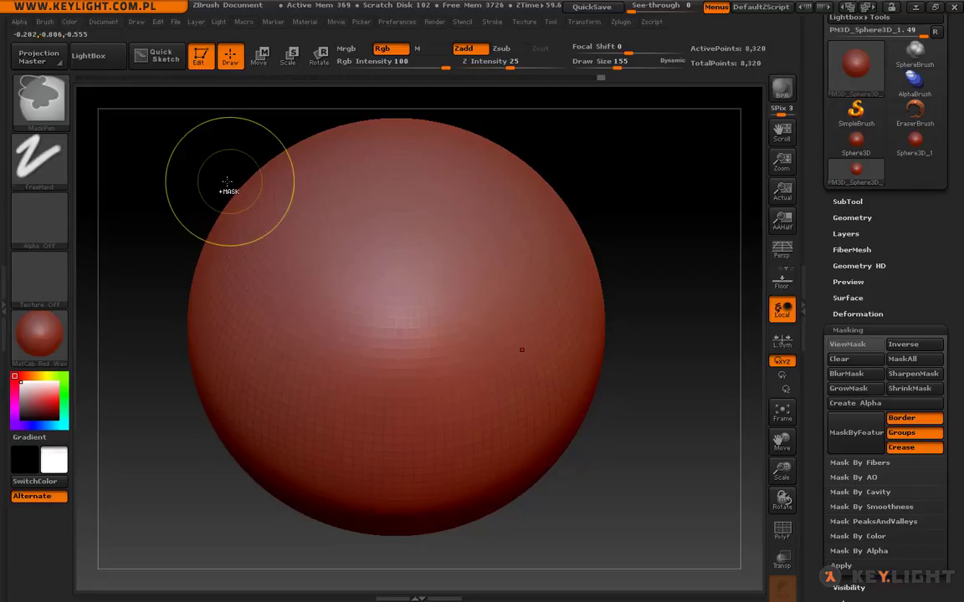
# Browse the brush and mask brush pickers, then set MaskCircle as the Ctrl masking brush
pyautogui.click(47, 106)
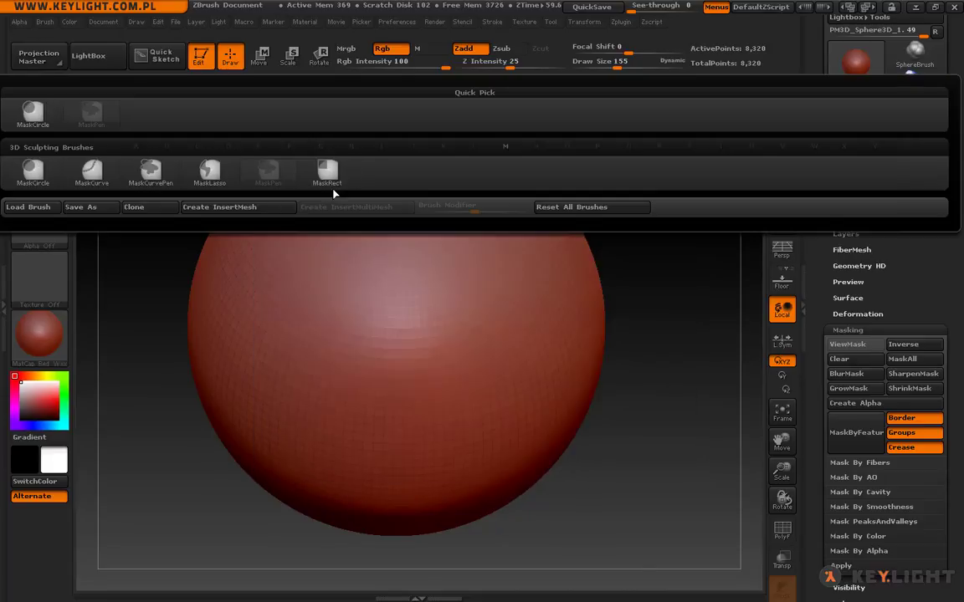
pyautogui.click(45, 94)
pyautogui.press('ctrl')
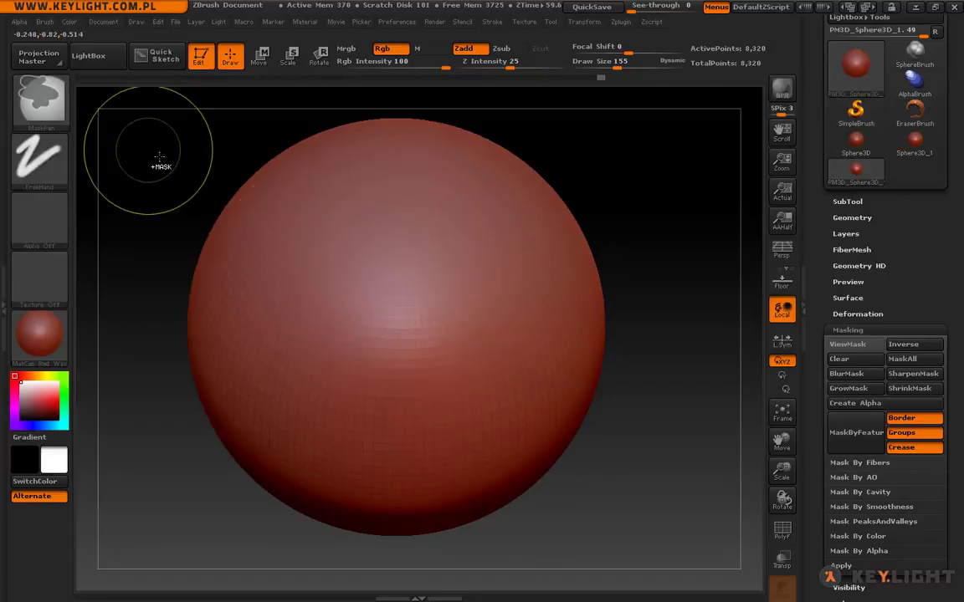
pyautogui.keyDown('ctrl'); pyautogui.click(47, 95); pyautogui.keyUp('ctrl')
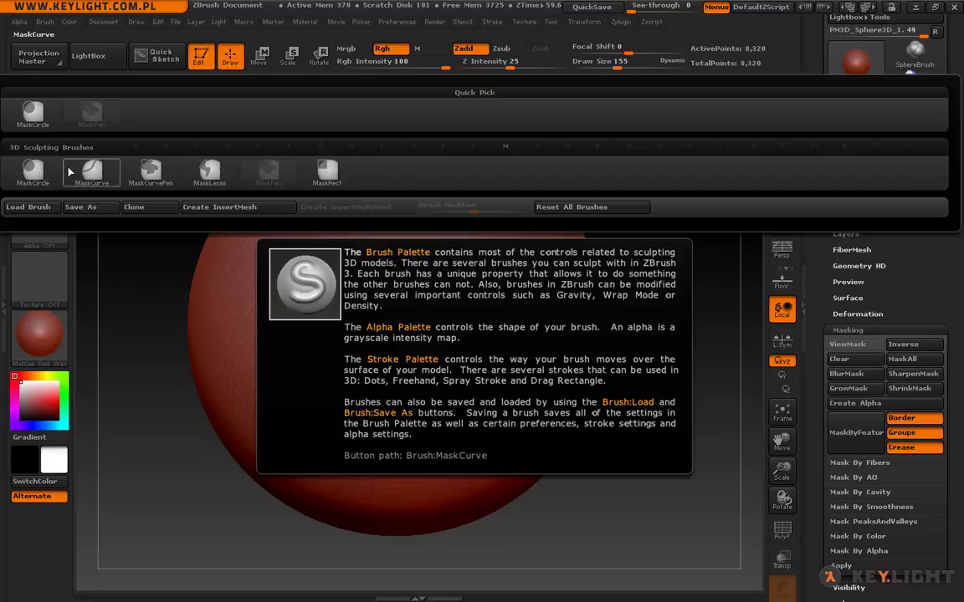
pyautogui.press('ctrl')
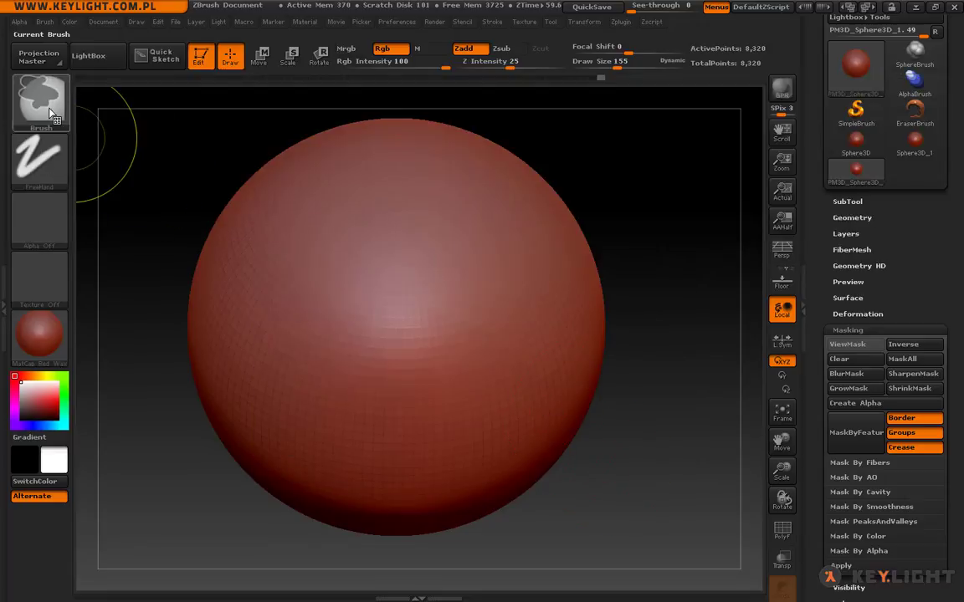
pyautogui.click(39, 100)
pyautogui.click(34, 174)
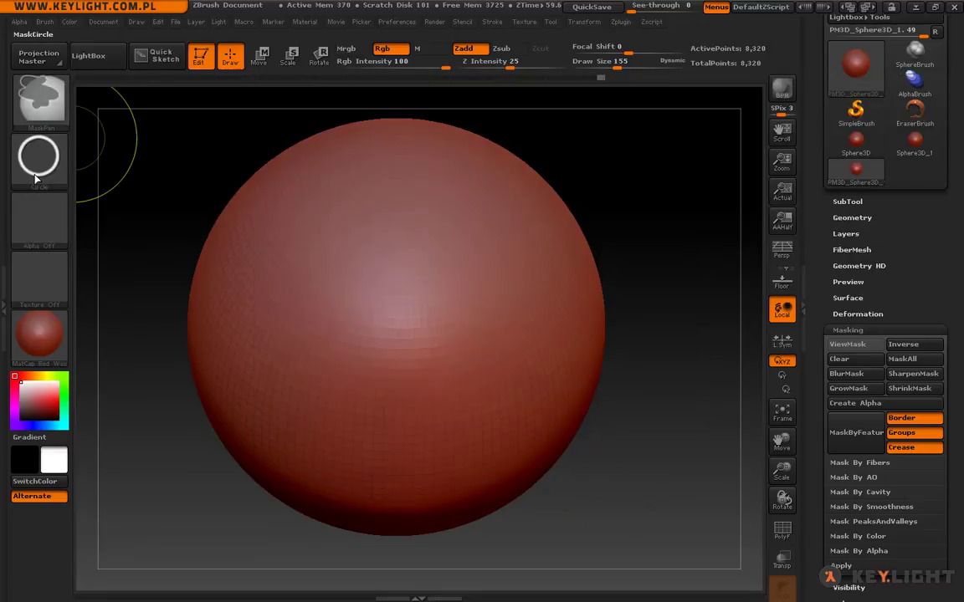
pyautogui.press('ctrl')
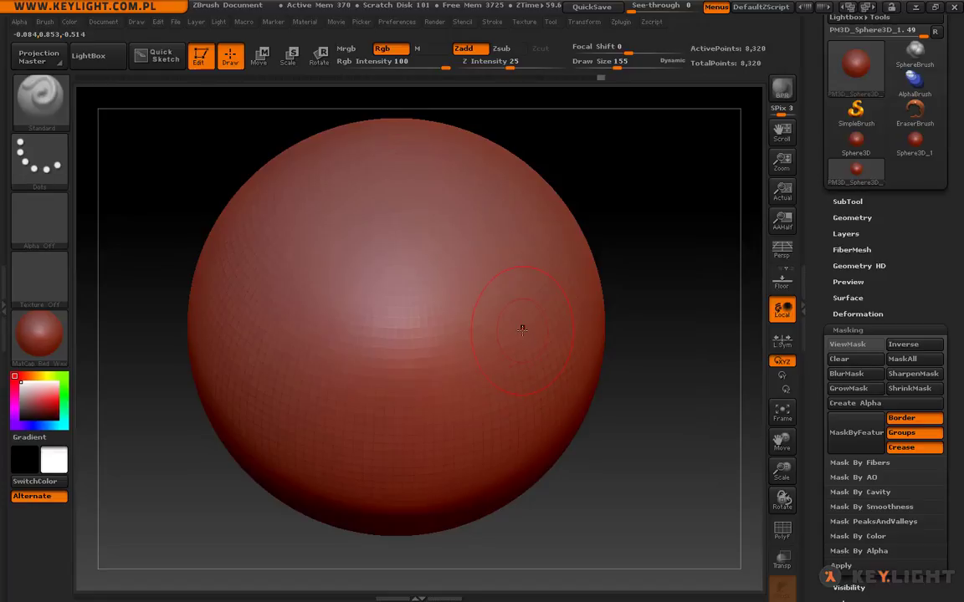
# Draw MaskCircle masks over the sphere's centre, upper left and right side
pyautogui.press('ctrl')
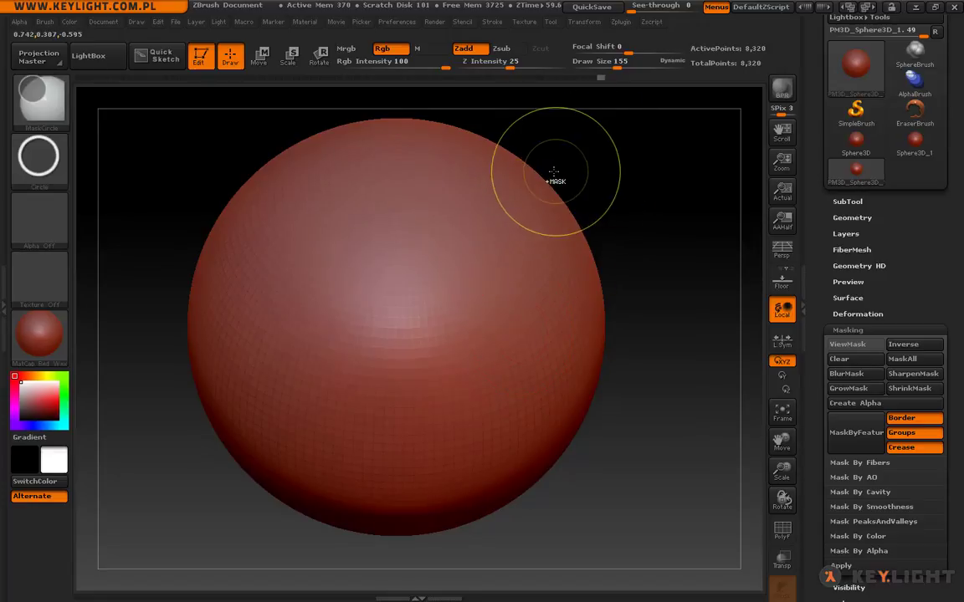
pyautogui.keyDown('ctrl'); pyautogui.moveTo(524, 203); pyautogui.dragTo(288, 418); pyautogui.keyUp('ctrl')
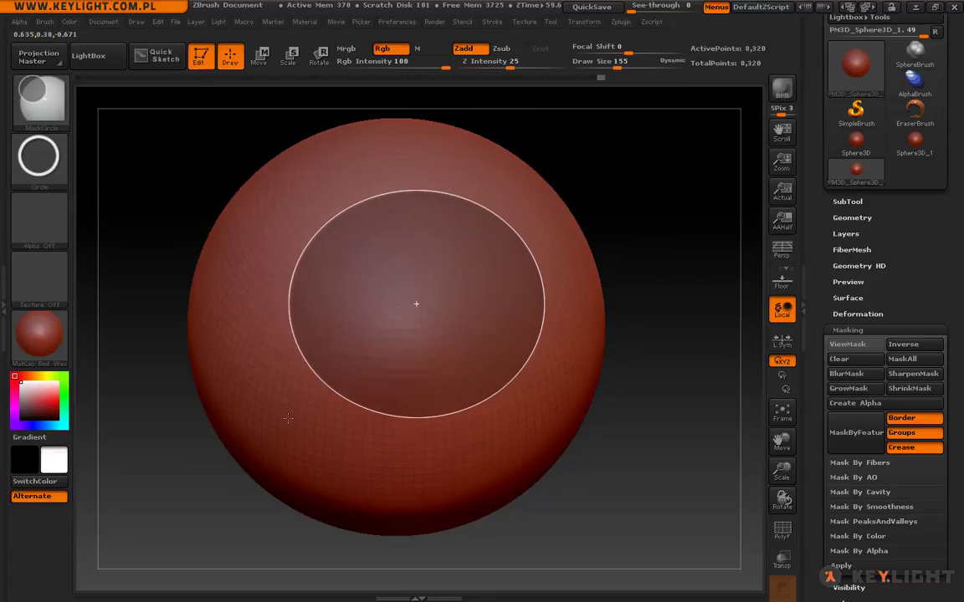
pyautogui.moveTo(288, 418)
pyautogui.keyDown('ctrl'); pyautogui.mouseDown()
pyautogui.moveTo(226, 478)
pyautogui.moveTo(259, 501)
pyautogui.moveTo(151, 365)
pyautogui.moveTo(140, 369)
pyautogui.moveTo(144, 383)
pyautogui.mouseUp(); pyautogui.keyUp('ctrl')
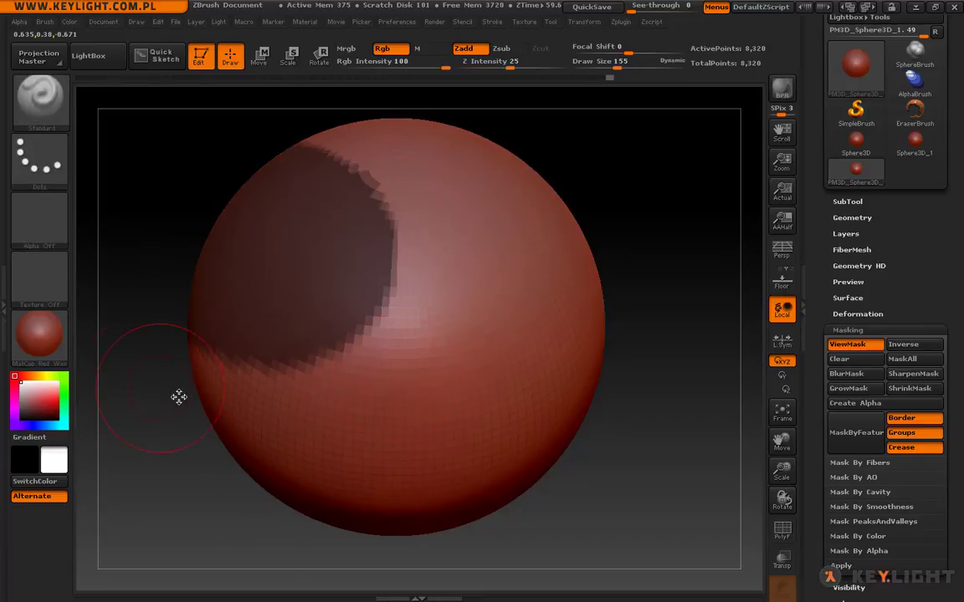
pyautogui.keyDown('ctrl'); pyautogui.moveTo(537, 204); pyautogui.dragTo(316, 416); pyautogui.keyUp('ctrl')
pyautogui.keyDown('ctrl'); pyautogui.moveTo(456, 235); pyautogui.dragTo(628, 407); pyautogui.keyUp('ctrl')
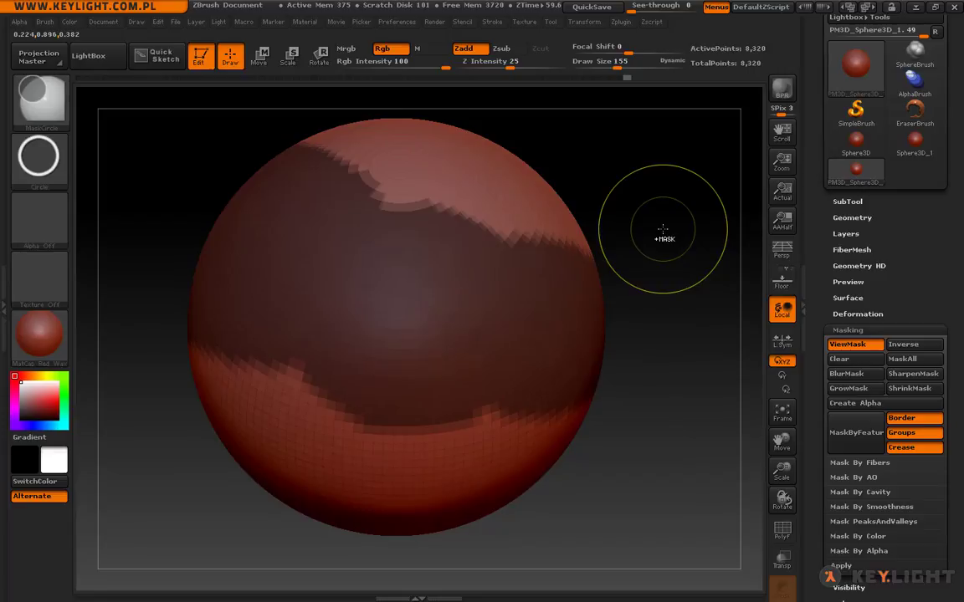
# Erase the circular masks with Ctrl+Alt circles so the sphere is unmasked
pyautogui.moveTo(525, 312)
pyautogui.keyDown('ctrl'); pyautogui.keyDown('alt'); pyautogui.mouseDown()
pyautogui.moveTo(435, 418)
pyautogui.moveTo(335, 465)
pyautogui.mouseUp(); pyautogui.keyUp('alt'); pyautogui.keyUp('ctrl')
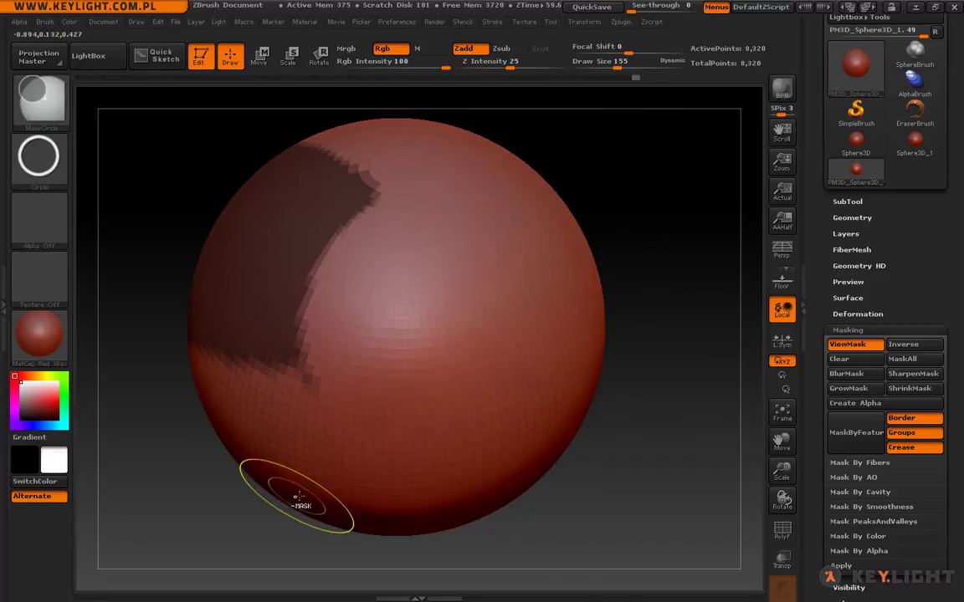
pyautogui.keyDown('ctrl'); pyautogui.keyDown('alt'); pyautogui.moveTo(333, 308); pyautogui.dragTo(473, 351); pyautogui.keyUp('alt'); pyautogui.keyUp('ctrl')
pyautogui.keyDown('ctrl'); pyautogui.keyDown('alt'); pyautogui.moveTo(467, 478); pyautogui.dragTo(112, 183); pyautogui.keyUp('alt'); pyautogui.keyUp('ctrl')
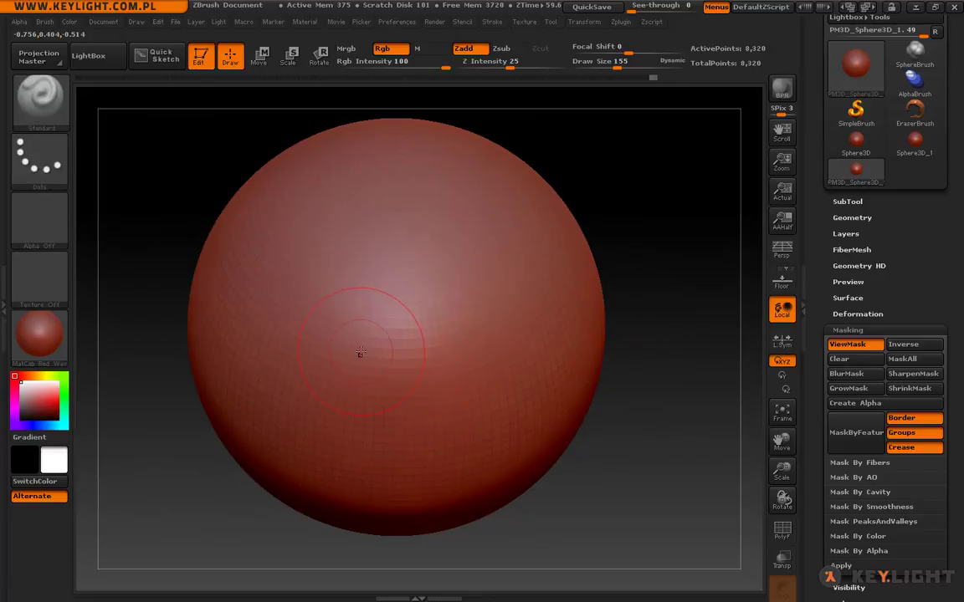
pyautogui.press('ctrl')
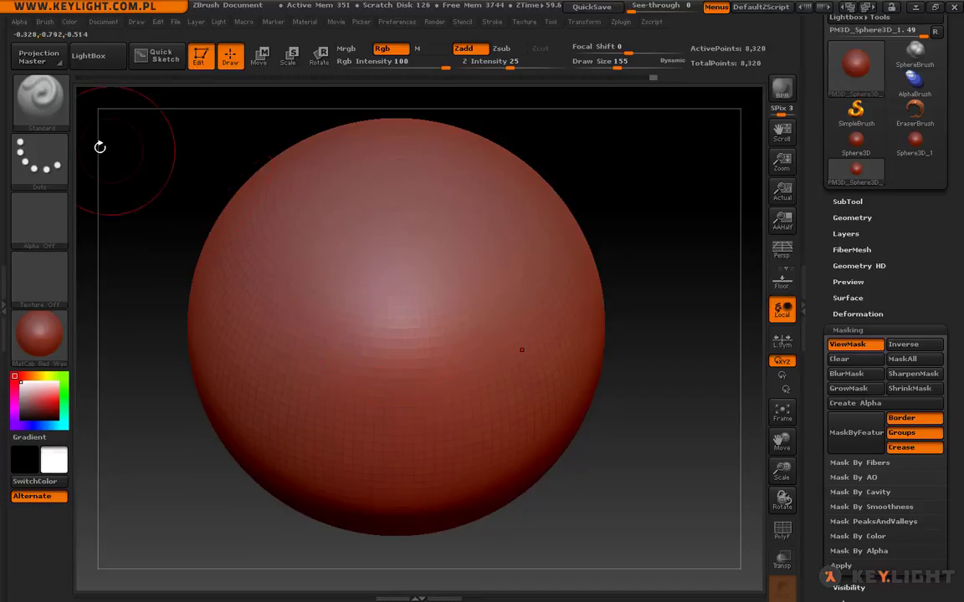
pyautogui.click(40, 157)
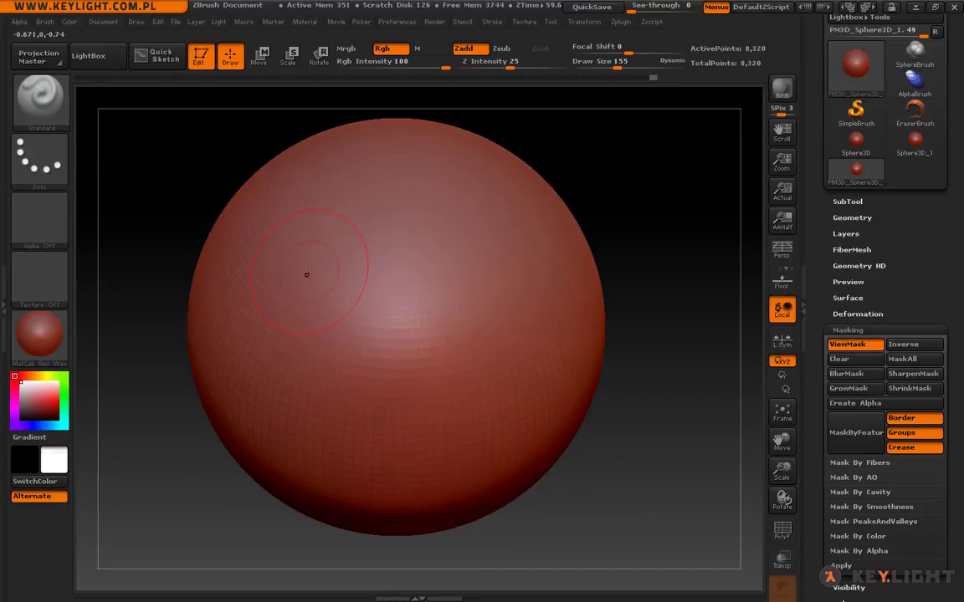
pyautogui.keyDown('ctrl'); pyautogui.click(39, 157); pyautogui.keyUp('ctrl')
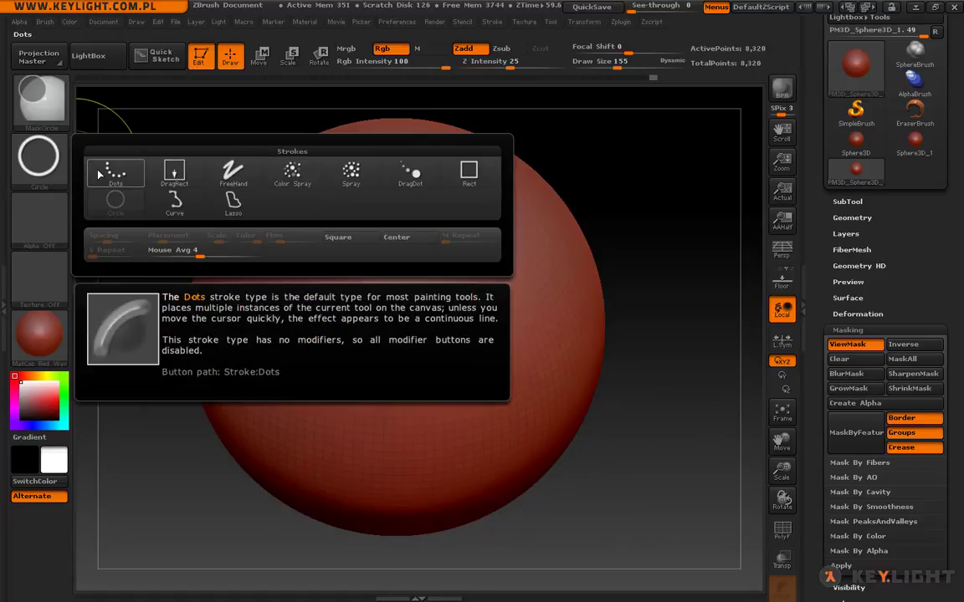
pyautogui.keyDown('ctrl'); pyautogui.click(234, 203); pyautogui.keyUp('ctrl')
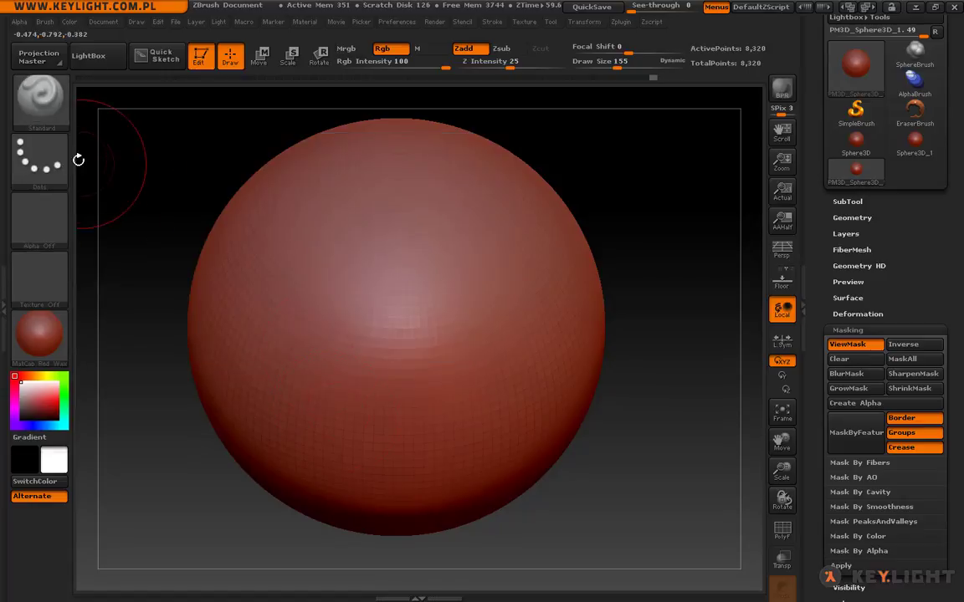
# Hide the mask display with Ctrl+H and choose the MaskCurve brush
pyautogui.click(40, 154)
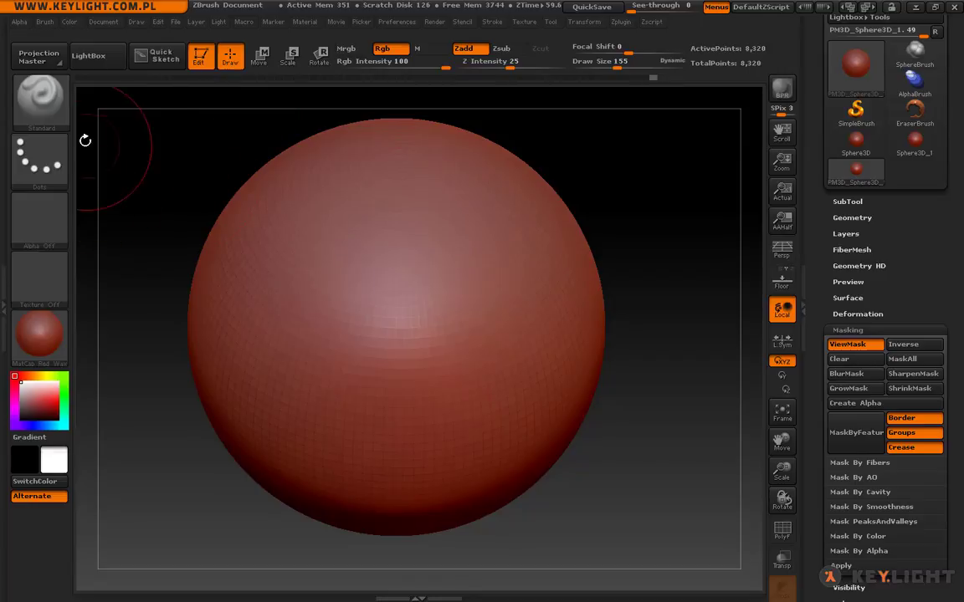
pyautogui.hotkey('ctrl', 'h')
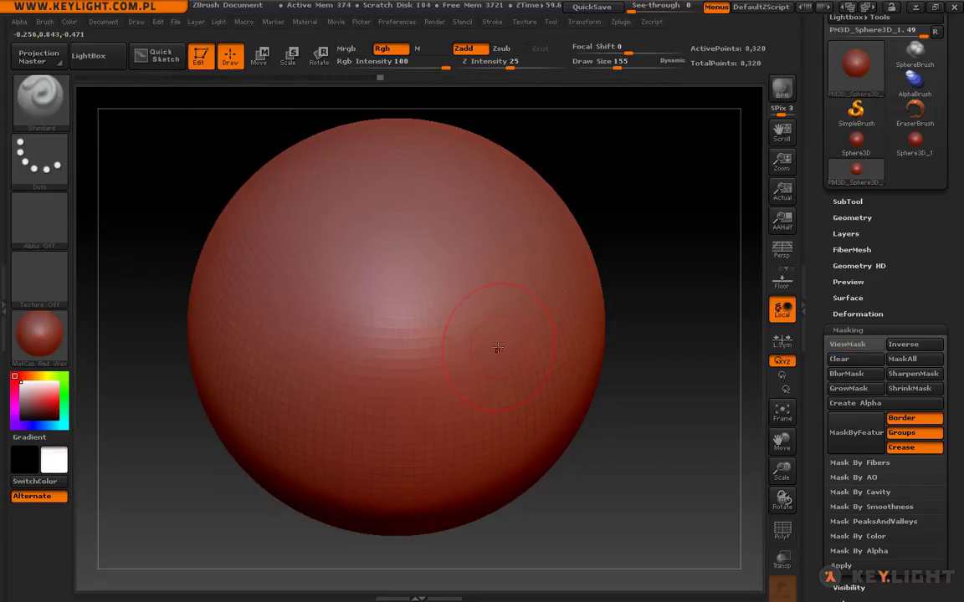
pyautogui.keyDown('ctrl'); pyautogui.click(39, 97); pyautogui.keyUp('ctrl')
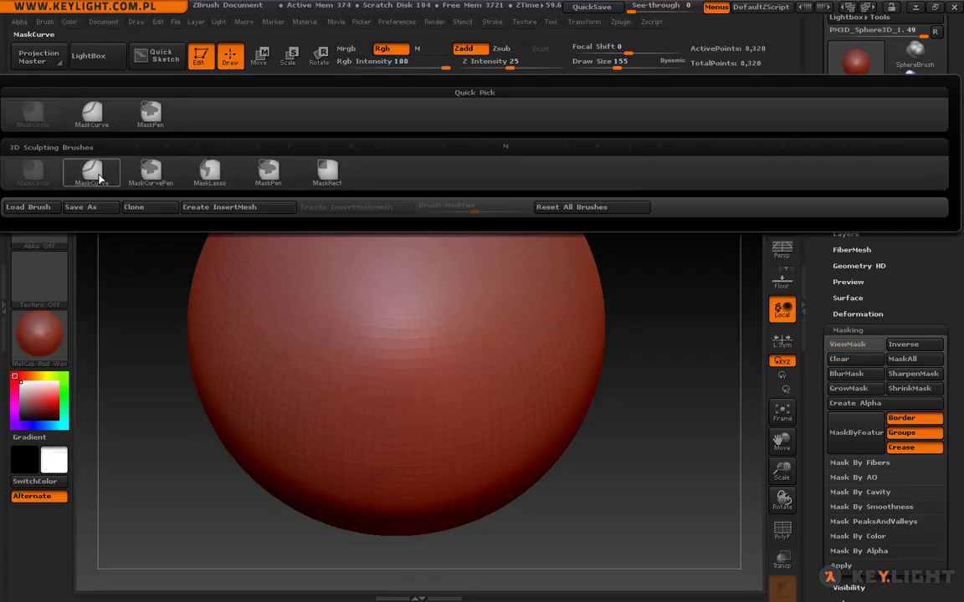
pyautogui.click(90, 177)
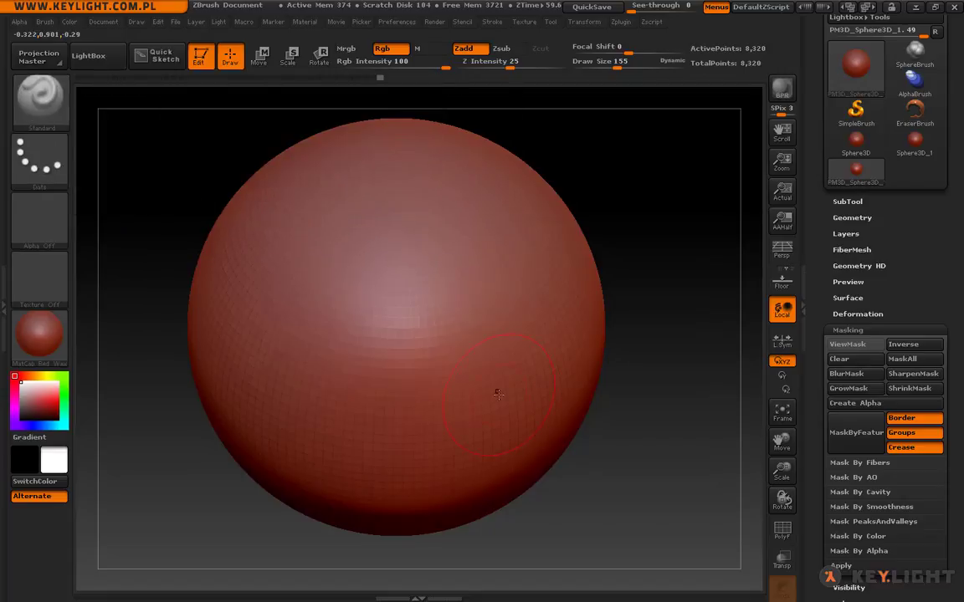
# Mask the sphere's upper part along a diagonal curve line, then clear it
pyautogui.press('ctrl')
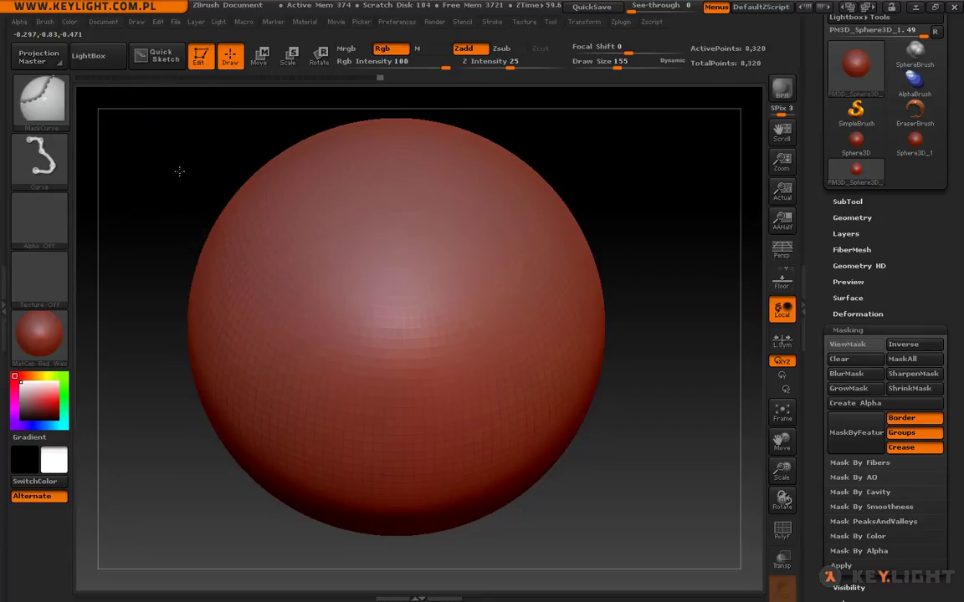
pyautogui.keyDown('ctrl'); pyautogui.moveTo(239, 202); pyautogui.dragTo(671, 424); pyautogui.keyUp('ctrl')
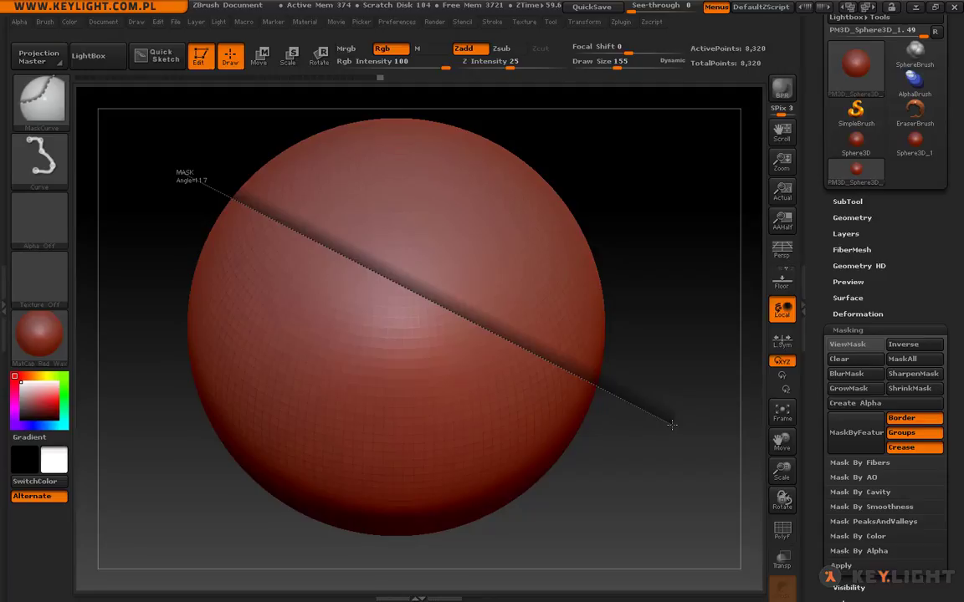
pyautogui.keyDown('ctrl'); pyautogui.moveTo(672, 424); pyautogui.dragTo(672, 424); pyautogui.keyUp('ctrl')
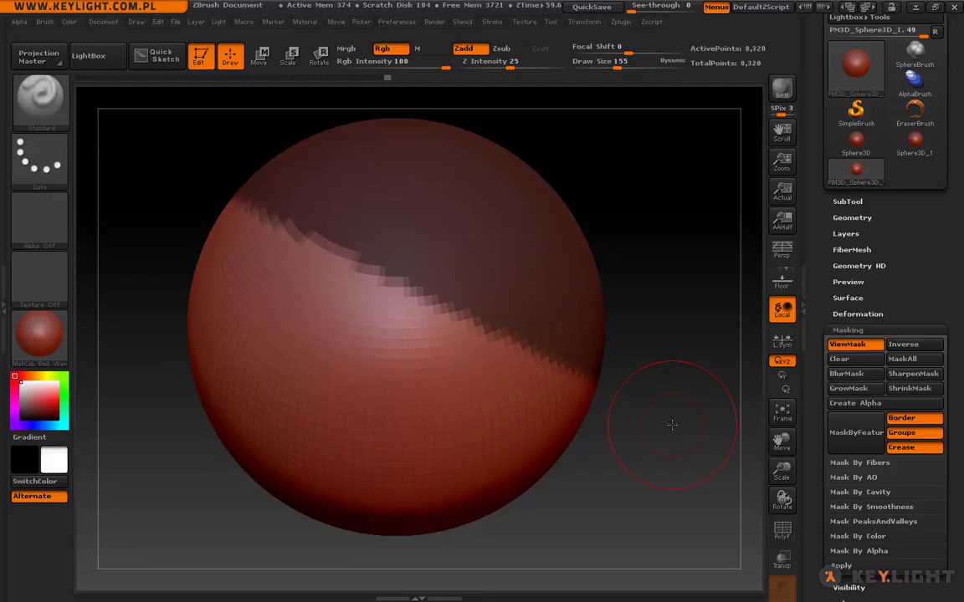
pyautogui.keyDown('ctrl'); pyautogui.moveTo(690, 338); pyautogui.dragTo(704, 403); pyautogui.keyUp('ctrl')
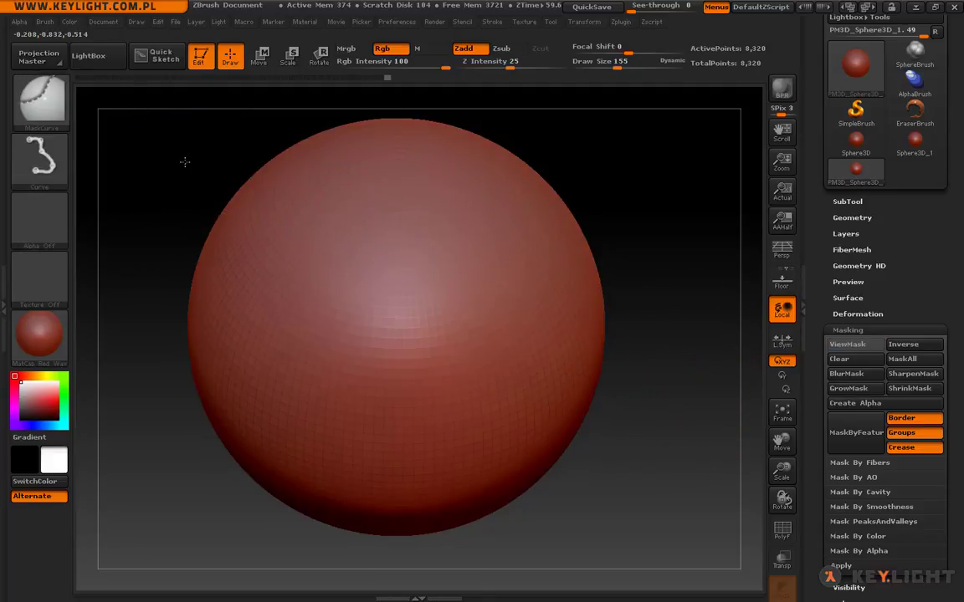
# Mask the sphere's top along a MaskCurve line bent at its end
pyautogui.moveTo(184, 164)
pyautogui.keyDown('ctrl'); pyautogui.mouseDown()
pyautogui.moveTo(404, 273)
pyautogui.moveTo(351, 400)
pyautogui.mouseUp(); pyautogui.keyUp('ctrl')
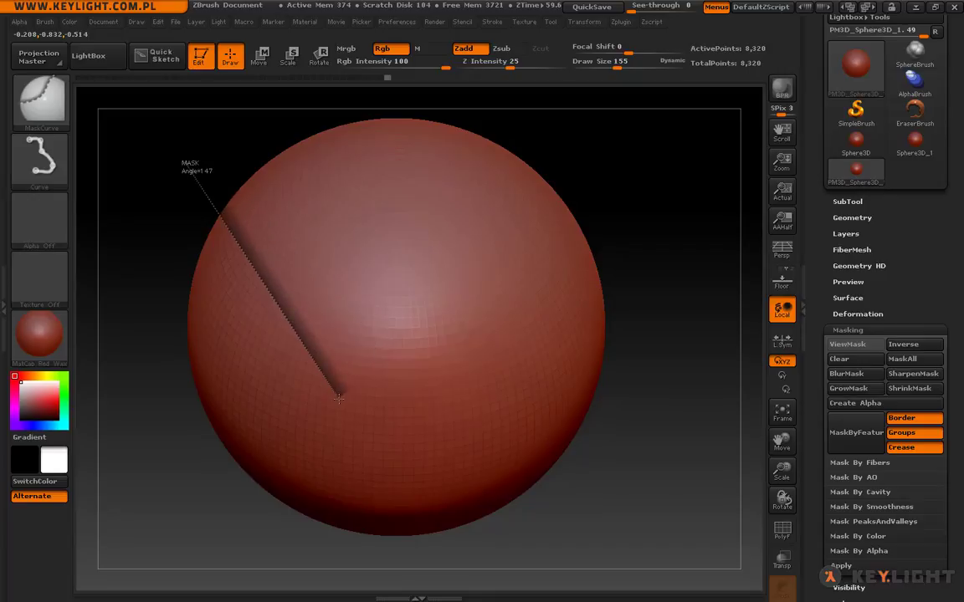
pyautogui.moveTo(355, 397)
pyautogui.keyDown('ctrl'); pyautogui.mouseDown()
pyautogui.moveTo(420, 279)
pyautogui.moveTo(398, 327)
pyautogui.mouseUp(); pyautogui.keyUp('ctrl')
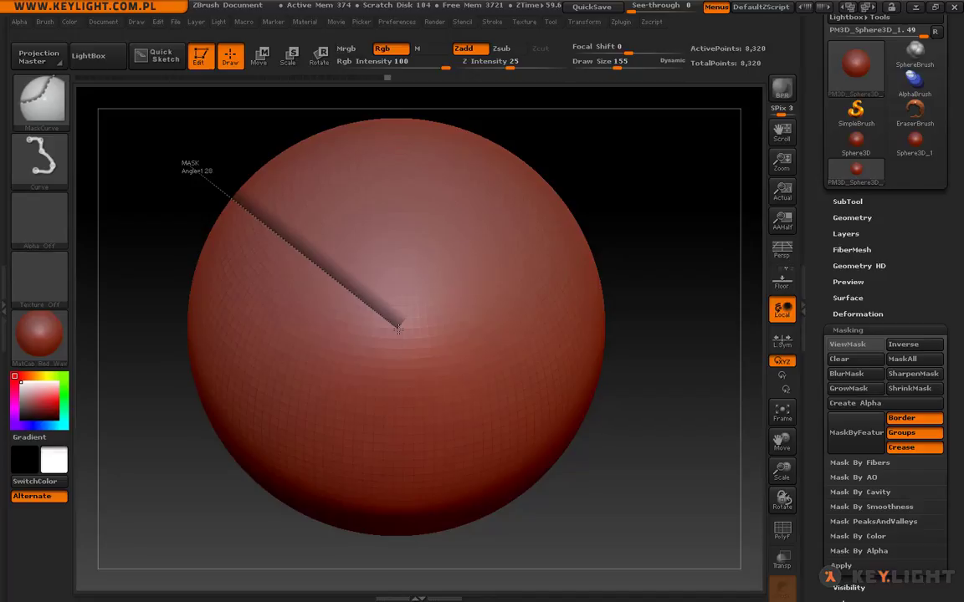
pyautogui.moveTo(398, 328)
pyautogui.keyDown('ctrl'); pyautogui.mouseDown()
pyautogui.moveTo(444, 336)
pyautogui.moveTo(532, 328)
pyautogui.mouseUp(); pyautogui.keyUp('ctrl')
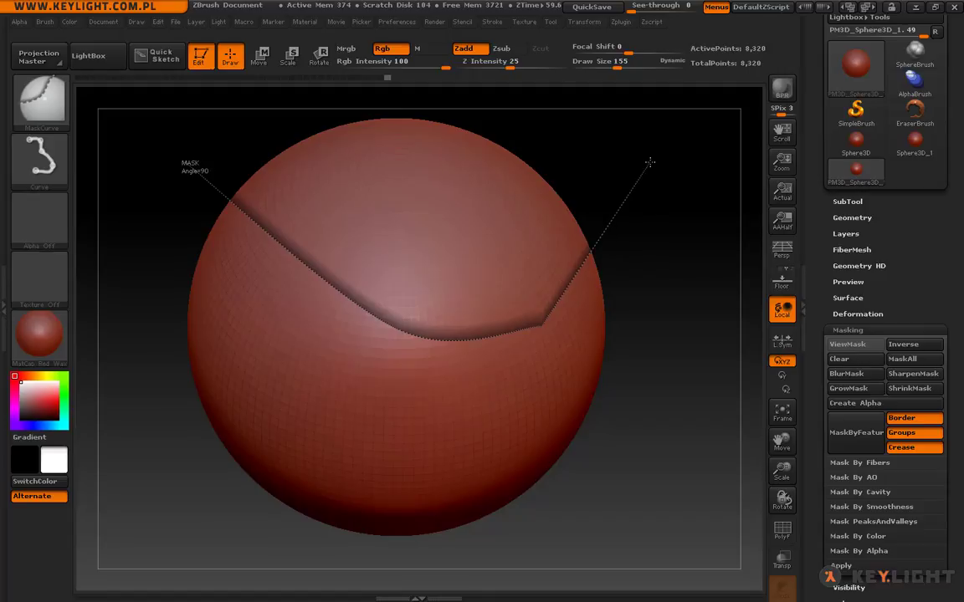
pyautogui.keyDown('ctrl'); pyautogui.moveTo(548, 203); pyautogui.dragTo(650, 161); pyautogui.keyUp('ctrl')
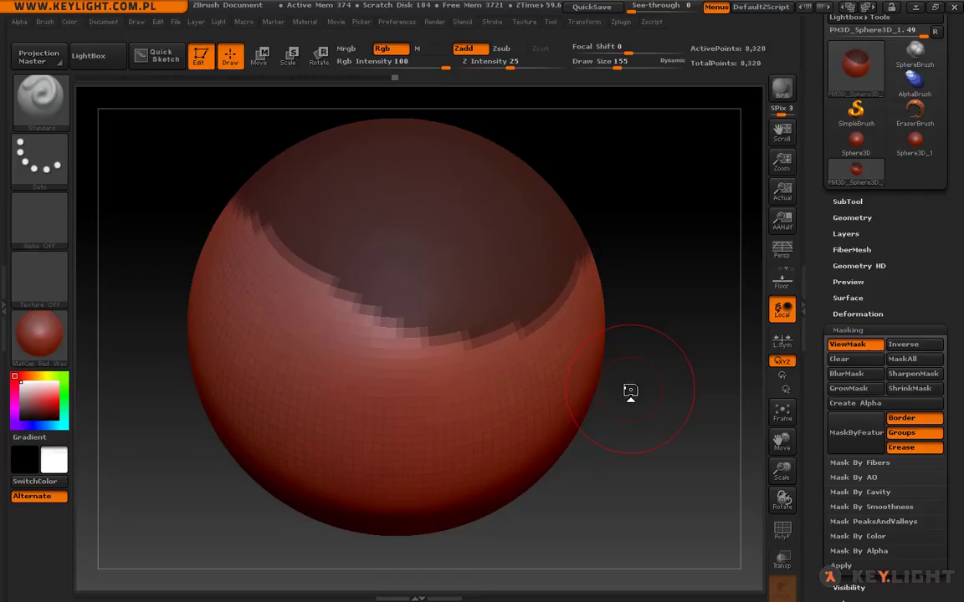
# Draw another curve mask over the top bent downward, clear it, and open the mask brushes
pyautogui.press('ctrl')
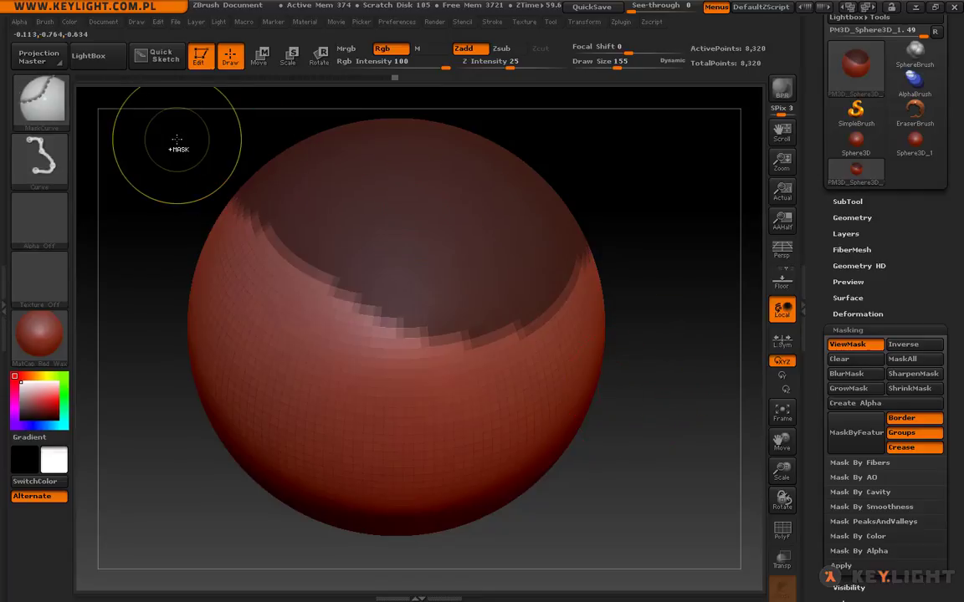
pyautogui.keyDown('ctrl'); pyautogui.moveTo(172, 147); pyautogui.dragTo(496, 224); pyautogui.keyUp('ctrl')
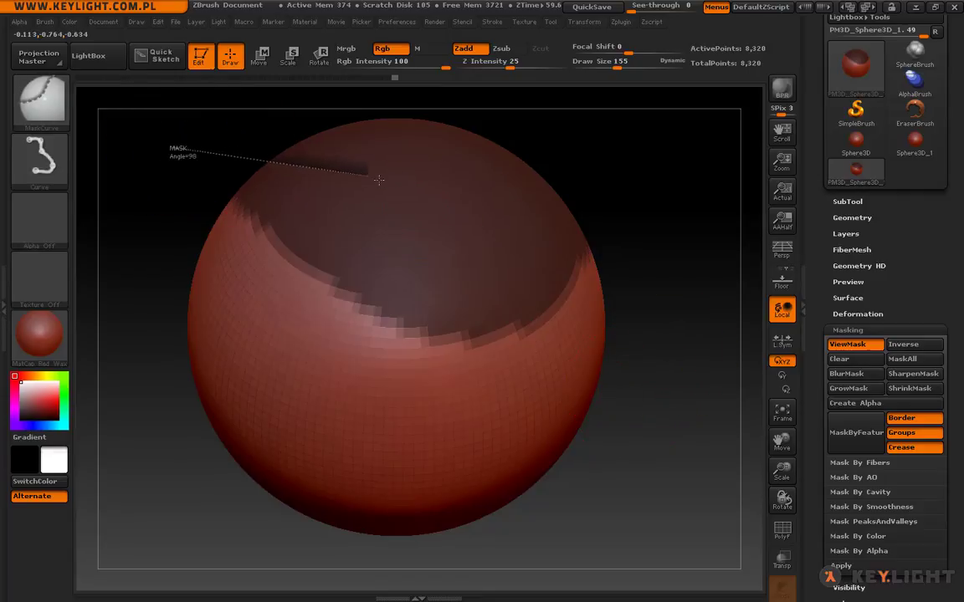
pyautogui.moveTo(495, 224)
pyautogui.keyDown('ctrl'); pyautogui.mouseDown()
pyautogui.moveTo(545, 285)
pyautogui.moveTo(614, 497)
pyautogui.mouseUp(); pyautogui.keyUp('ctrl')
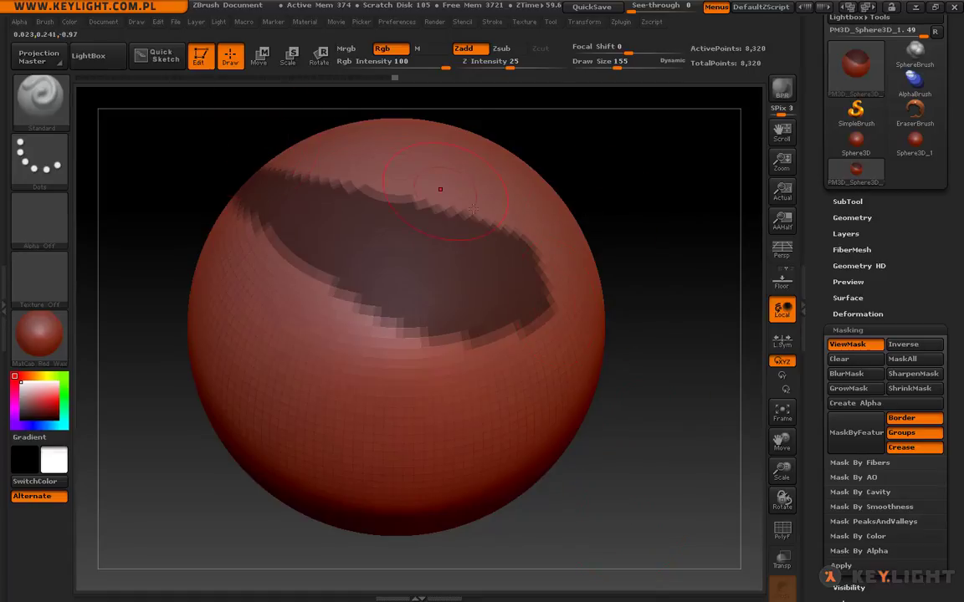
pyautogui.keyDown('ctrl'); pyautogui.click(669, 251); pyautogui.keyUp('ctrl')
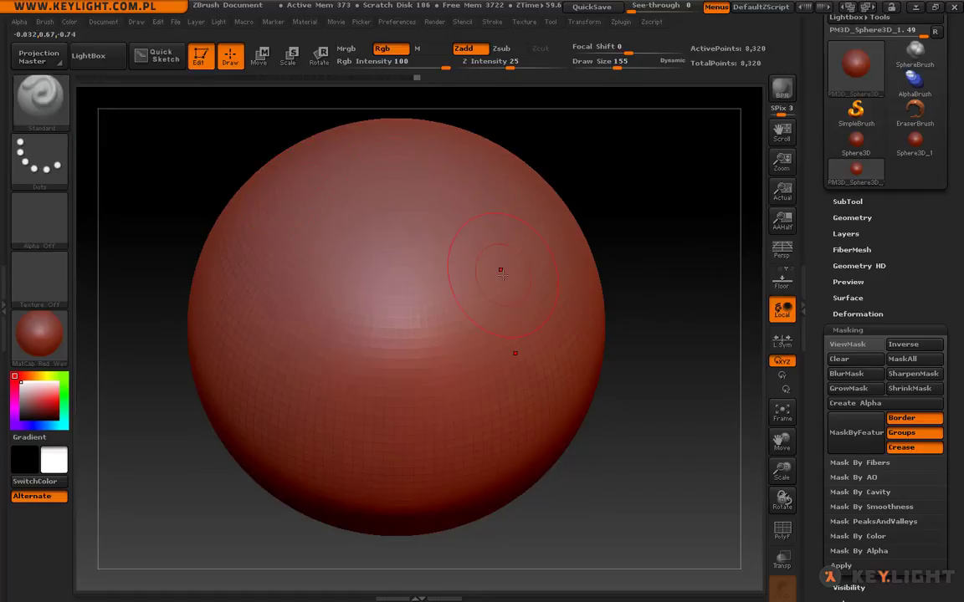
pyautogui.click(39, 94)
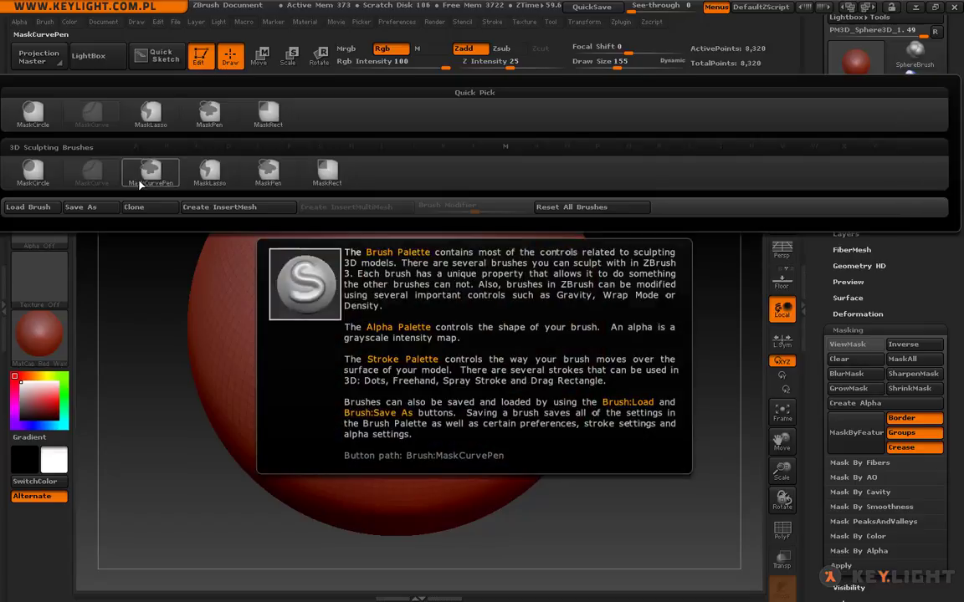
# Lasso-mask the sphere's upper-left with MaskLasso, unmask it with lassos, and reopen the brush list
pyautogui.click(219, 179)
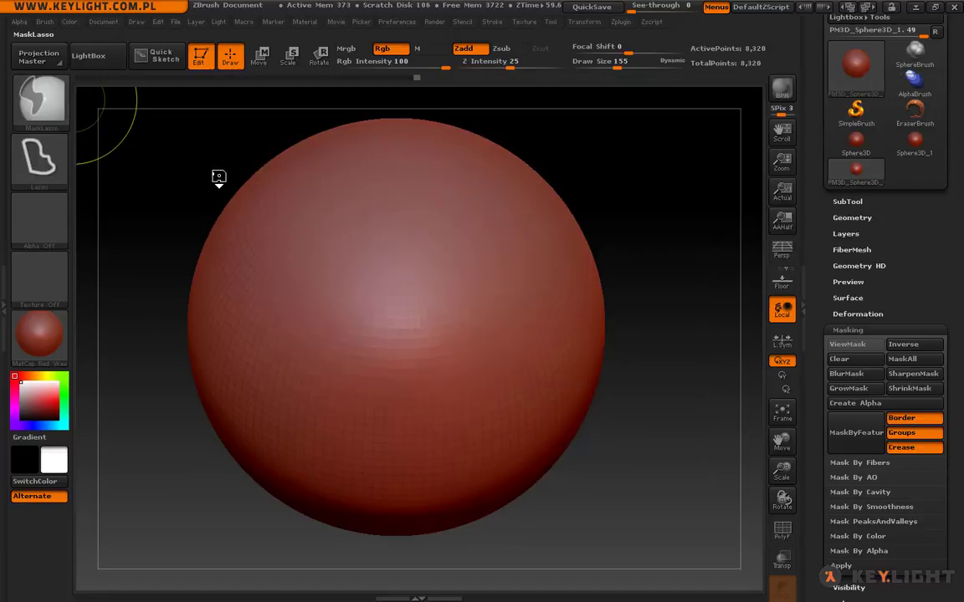
pyautogui.keyDown('ctrl'); pyautogui.moveTo(291, 197); pyautogui.dragTo(224, 181); pyautogui.keyUp('ctrl')
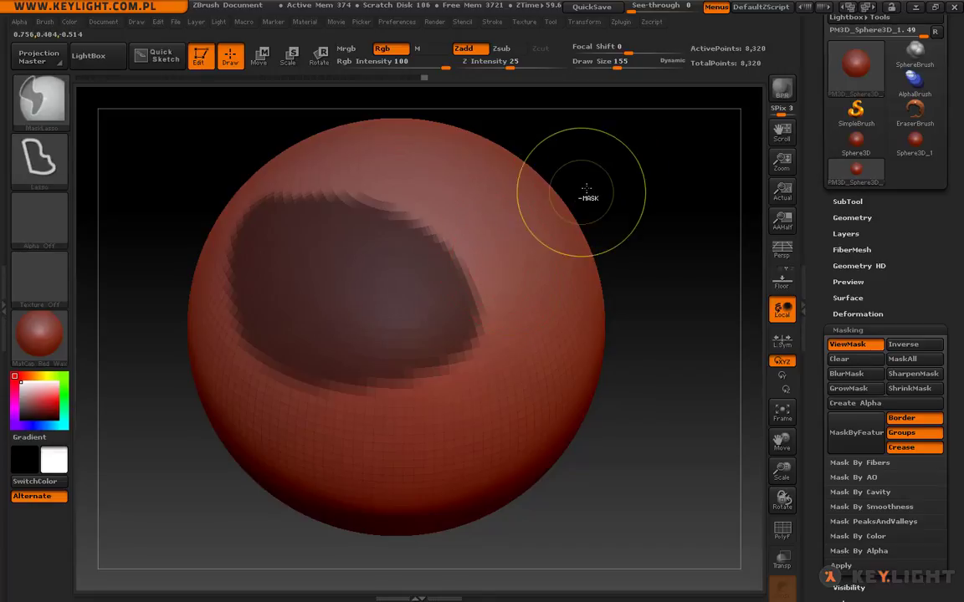
pyautogui.moveTo(474, 176)
pyautogui.keyDown('ctrl'); pyautogui.mouseDown()
pyautogui.moveTo(323, 331)
pyautogui.moveTo(510, 393)
pyautogui.mouseUp(); pyautogui.keyUp('ctrl')
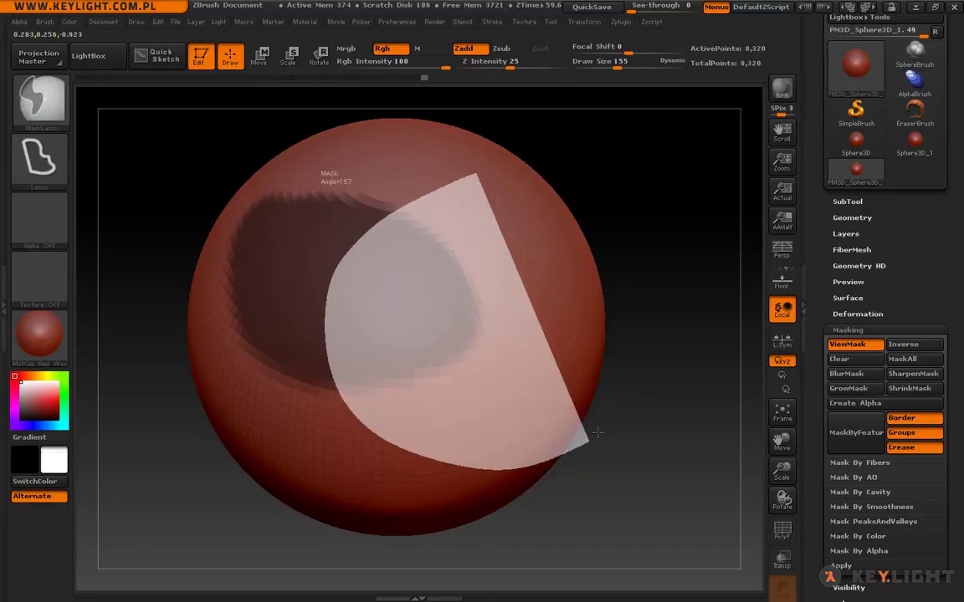
pyautogui.moveTo(648, 159)
pyautogui.keyDown('ctrl'); pyautogui.mouseDown()
pyautogui.moveTo(269, 224)
pyautogui.moveTo(441, 463)
pyautogui.mouseUp(); pyautogui.keyUp('ctrl')
pyautogui.keyDown('ctrl'); pyautogui.keyDown('alt'); pyautogui.moveTo(443, 155); pyautogui.dragTo(268, 276); pyautogui.keyUp('alt'); pyautogui.keyUp('ctrl')
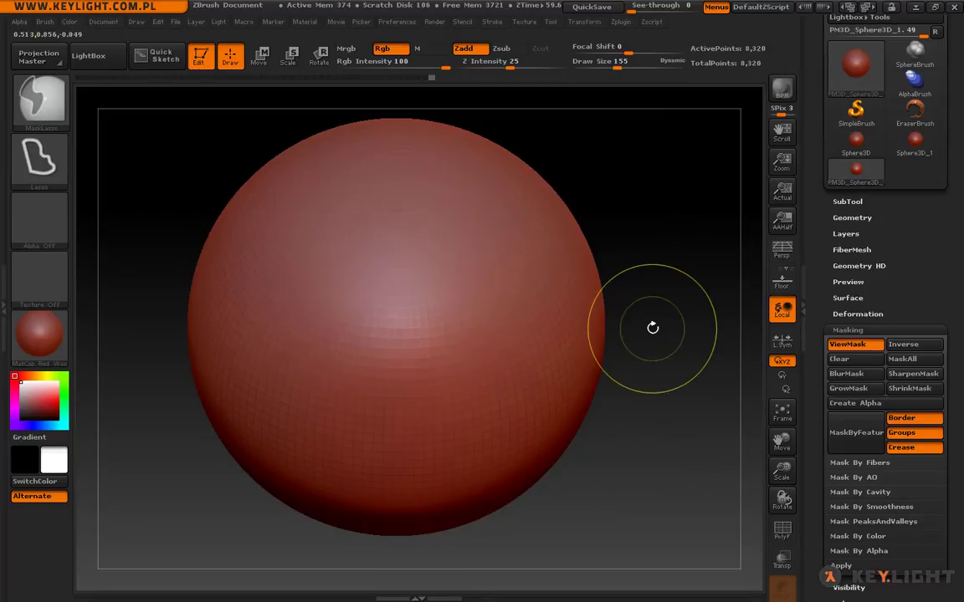
pyautogui.keyDown('ctrl'); pyautogui.click(38, 92); pyautogui.keyUp('ctrl')
# Paint a large mask blob with MaskPen, then select the MaskRect brush
pyautogui.moveTo(326, 173)
pyautogui.keyDown('ctrl'); pyautogui.click(269, 170); pyautogui.keyUp('ctrl')
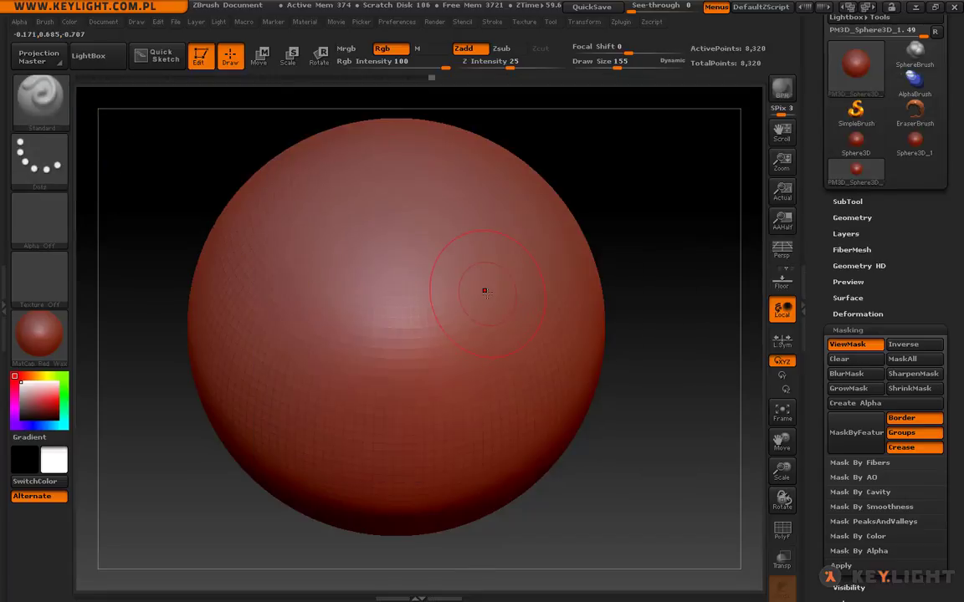
pyautogui.keyDown('ctrl'); pyautogui.moveTo(409, 253); pyautogui.dragTo(361, 343); pyautogui.keyUp('ctrl')
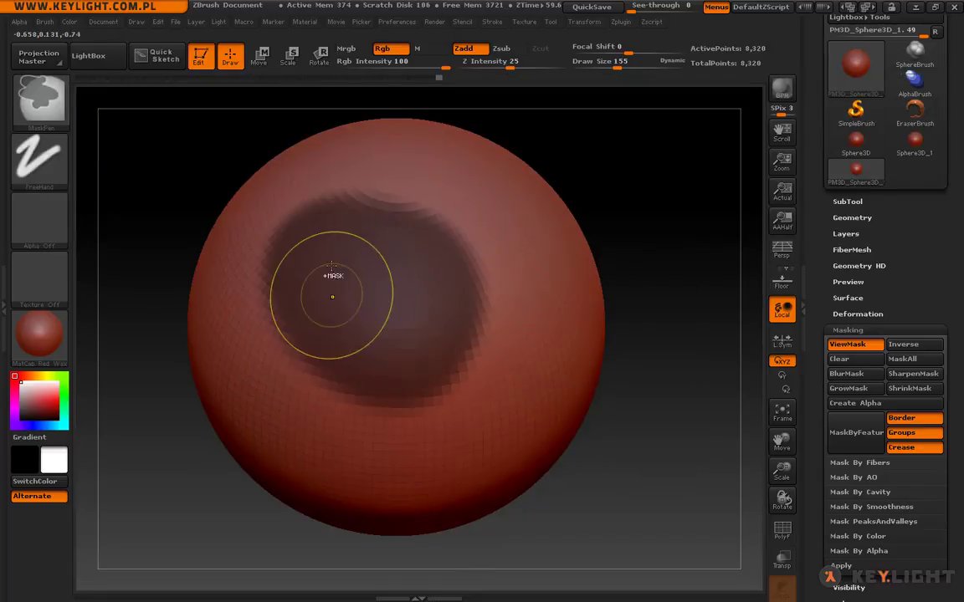
pyautogui.keyDown('ctrl'); pyautogui.click(58, 102); pyautogui.keyUp('ctrl')
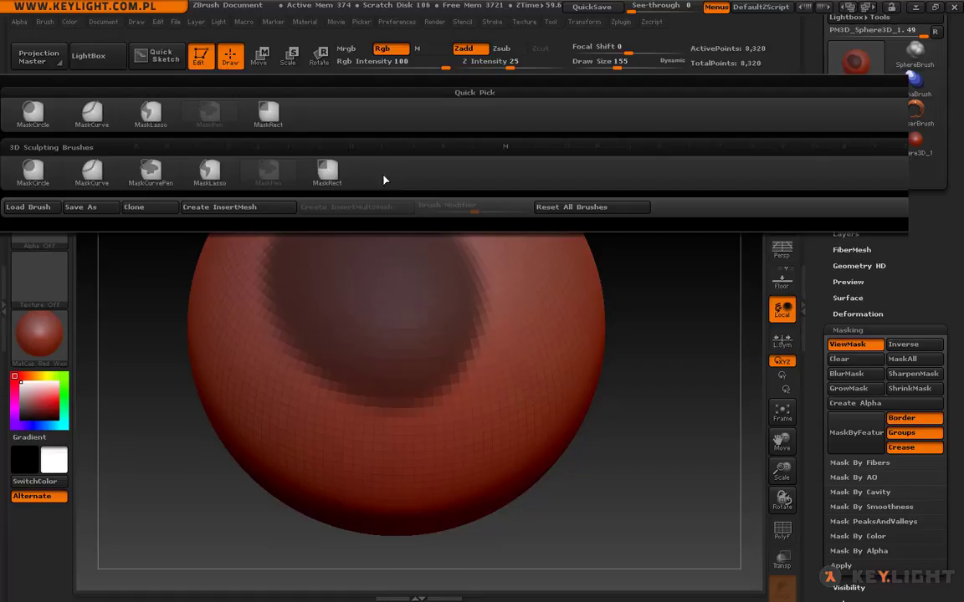
pyautogui.keyDown('ctrl'); pyautogui.click(325, 173); pyautogui.keyUp('ctrl')
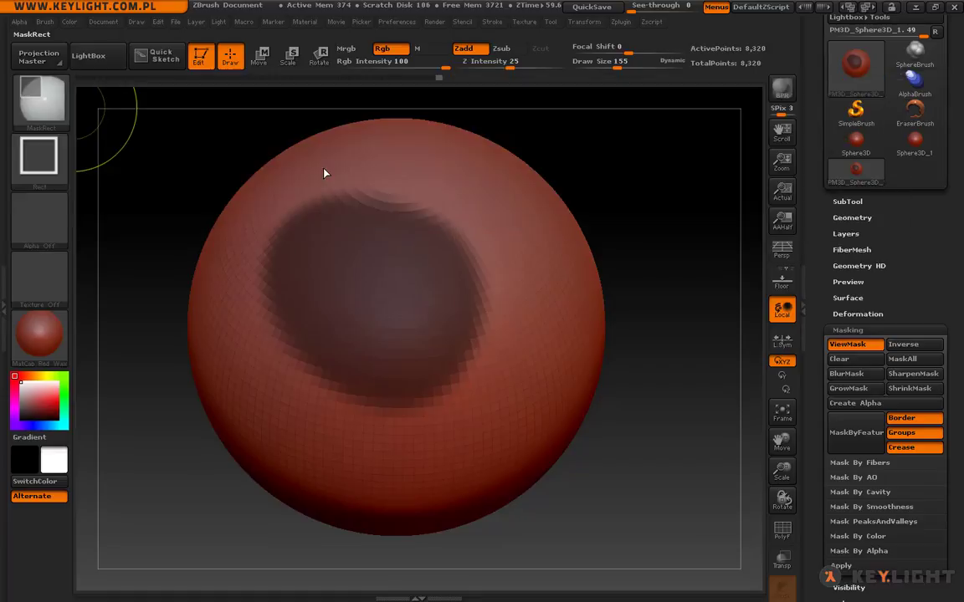
# Mask several rectangular areas of the sphere with MaskRect, then clear them
pyautogui.click(50, 164)
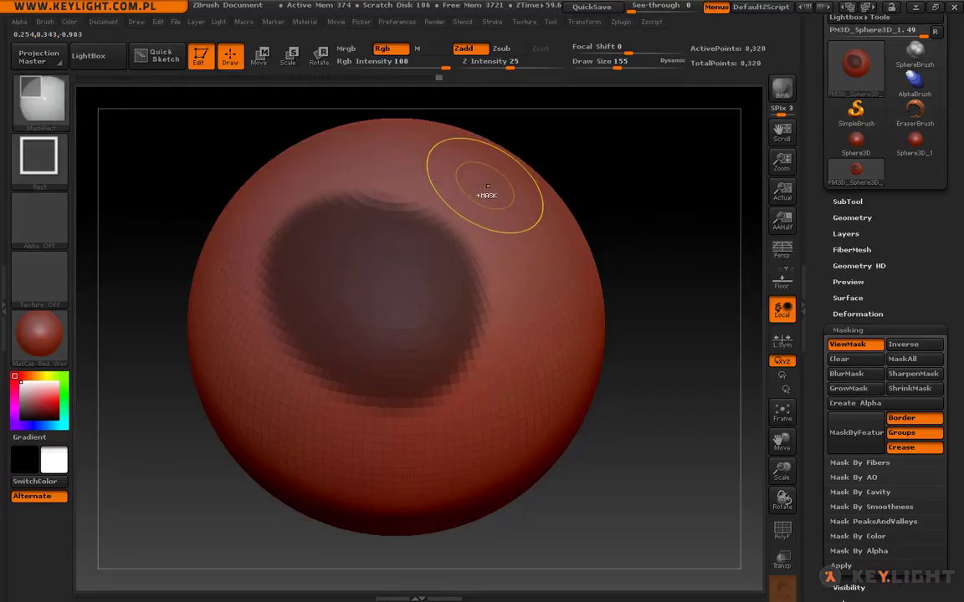
pyautogui.keyDown('ctrl'); pyautogui.moveTo(486, 186); pyautogui.dragTo(241, 408); pyautogui.keyUp('ctrl')
pyautogui.keyDown('ctrl'); pyautogui.moveTo(511, 420); pyautogui.dragTo(342, 244); pyautogui.keyUp('ctrl')
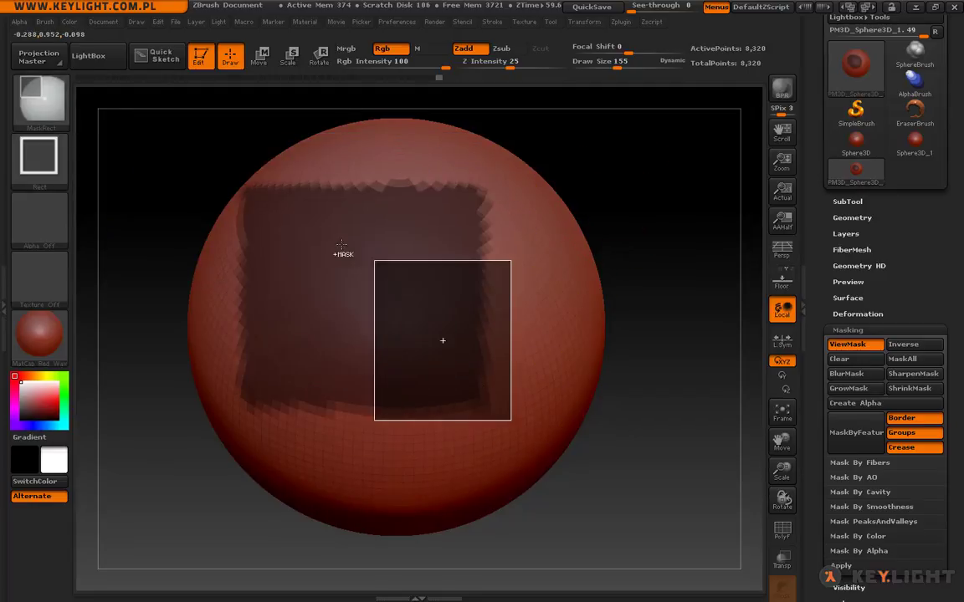
pyautogui.keyDown('ctrl'); pyautogui.moveTo(506, 179); pyautogui.dragTo(358, 316); pyautogui.keyUp('ctrl')
pyautogui.keyDown('ctrl'); pyautogui.keyDown('alt'); pyautogui.moveTo(488, 406); pyautogui.dragTo(173, 139); pyautogui.keyUp('alt'); pyautogui.keyUp('ctrl')
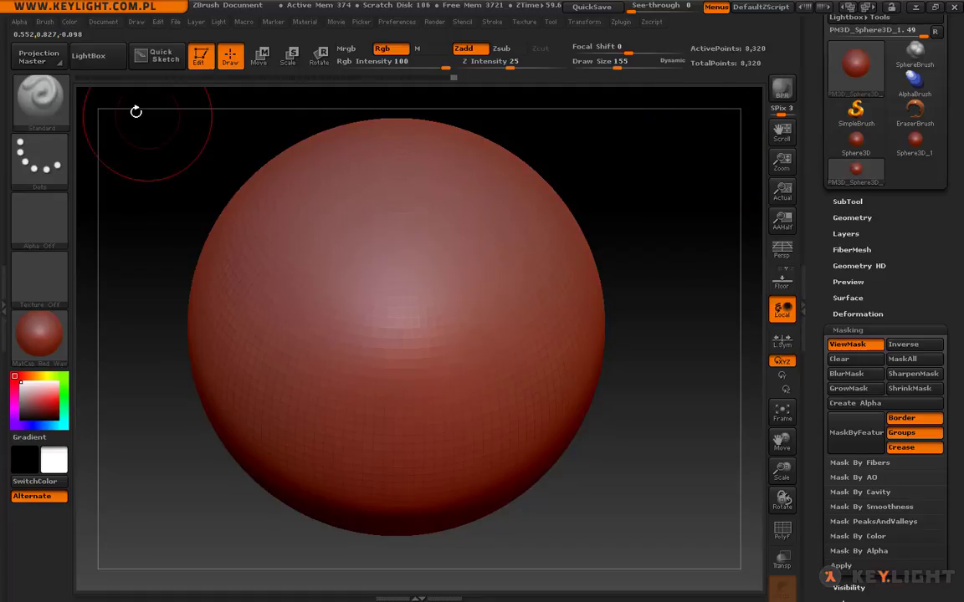
pyautogui.press('ctrl')
pyautogui.keyDown('ctrl'); pyautogui.click(50, 105); pyautogui.keyUp('ctrl')
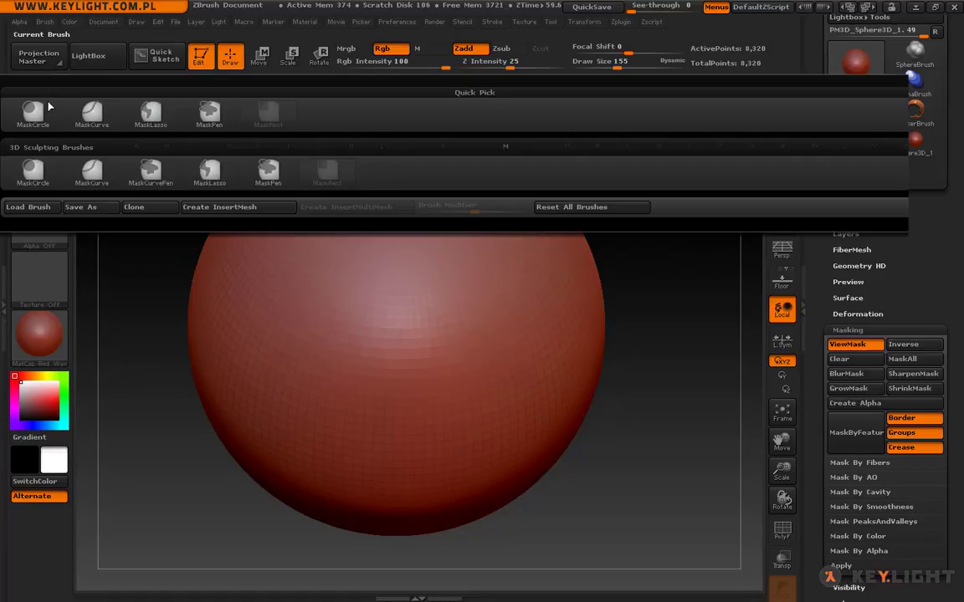
pyautogui.click(241, 154)
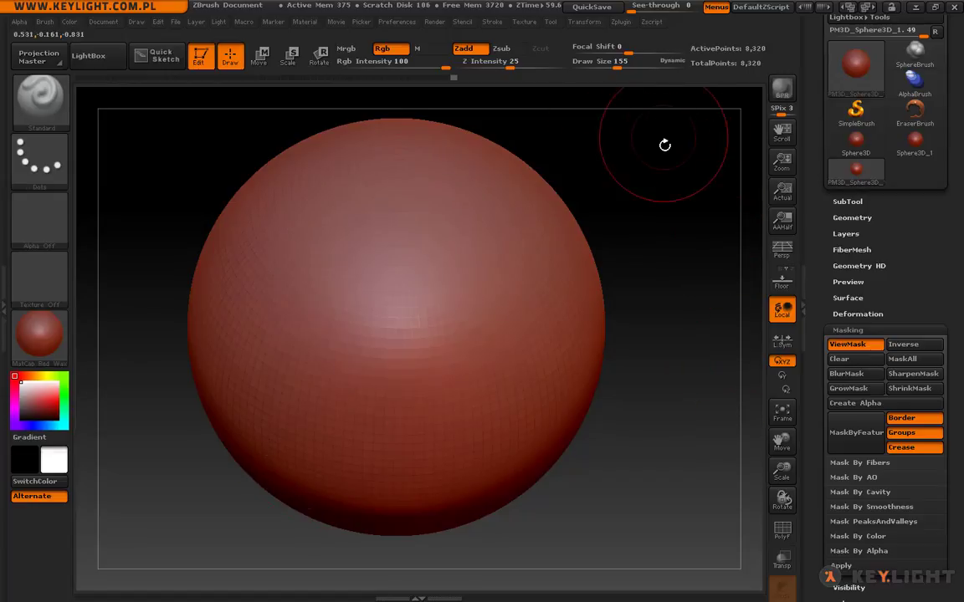
pyautogui.keyDown('ctrl'); pyautogui.moveTo(678, 130); pyautogui.dragTo(444, 354); pyautogui.keyUp('ctrl')
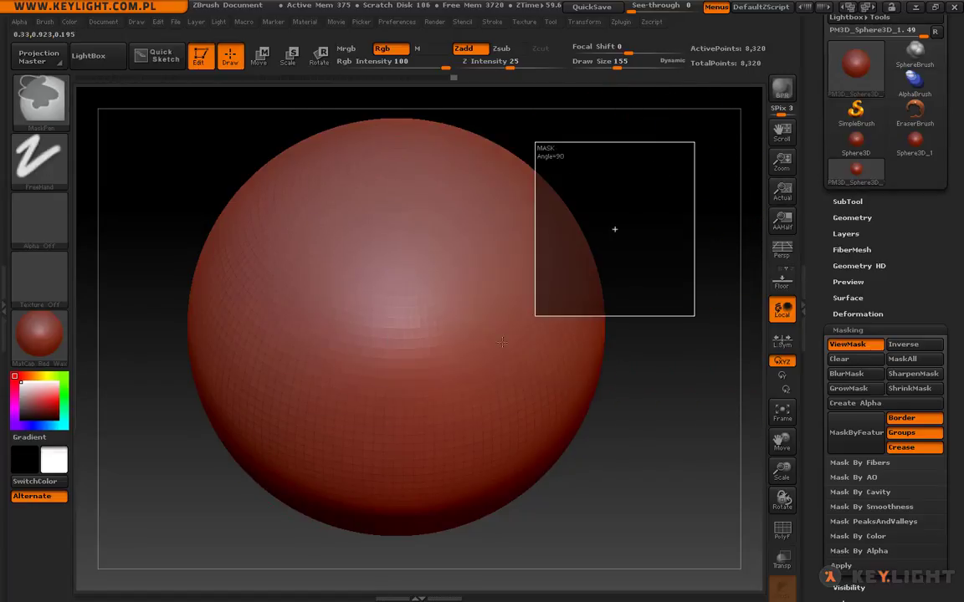
pyautogui.keyDown('ctrl'); pyautogui.moveTo(691, 141); pyautogui.dragTo(323, 443); pyautogui.keyUp('ctrl')
pyautogui.keyDown('ctrl'); pyautogui.keyDown('alt'); pyautogui.moveTo(703, 121); pyautogui.dragTo(492, 451); pyautogui.keyUp('alt'); pyautogui.keyUp('ctrl')
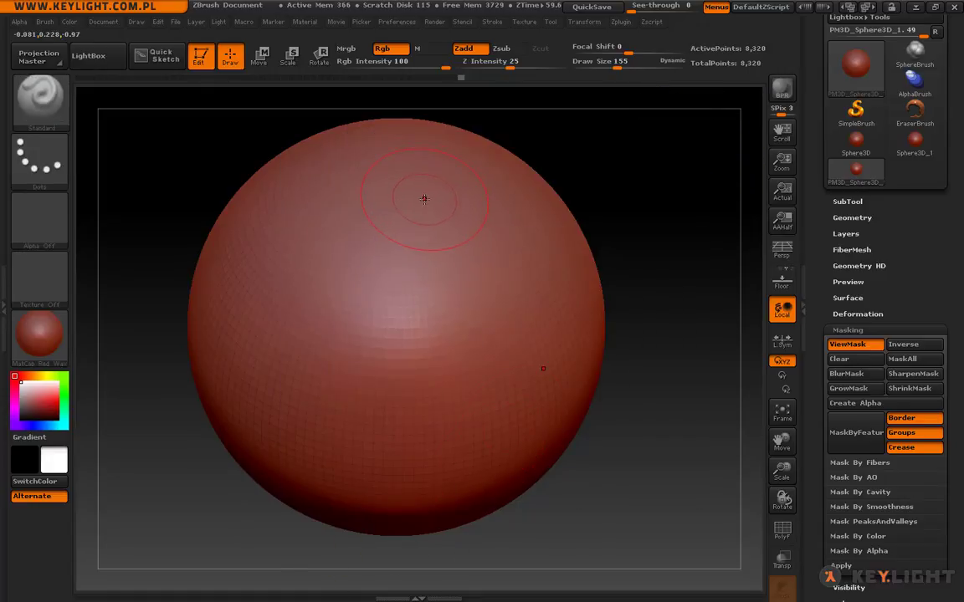
pyautogui.click(39, 96)
pyautogui.press('ctrl')
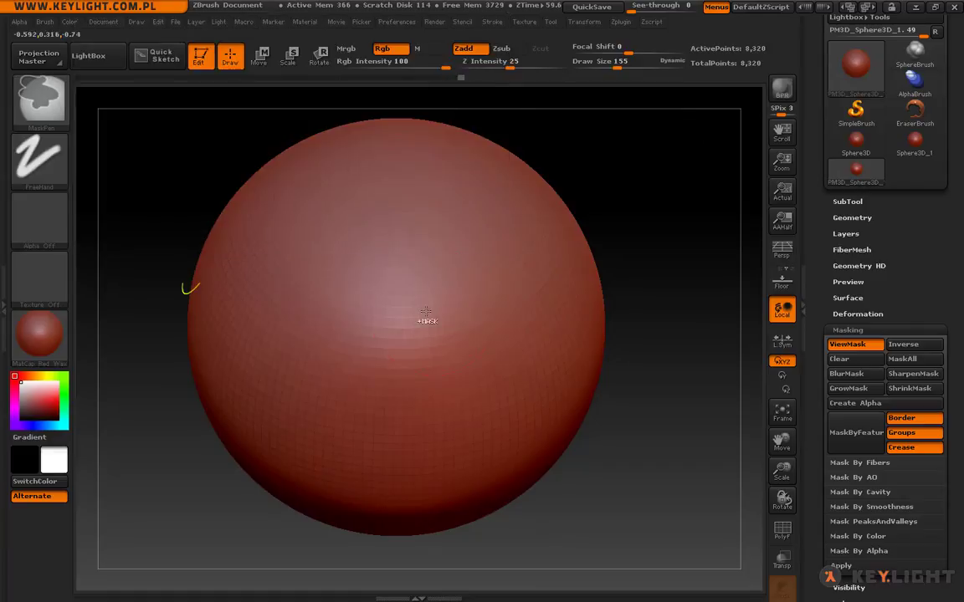
# Spray a large mask across the sphere with the Spray stroke, soften it, and clear it
pyautogui.click(60, 162)
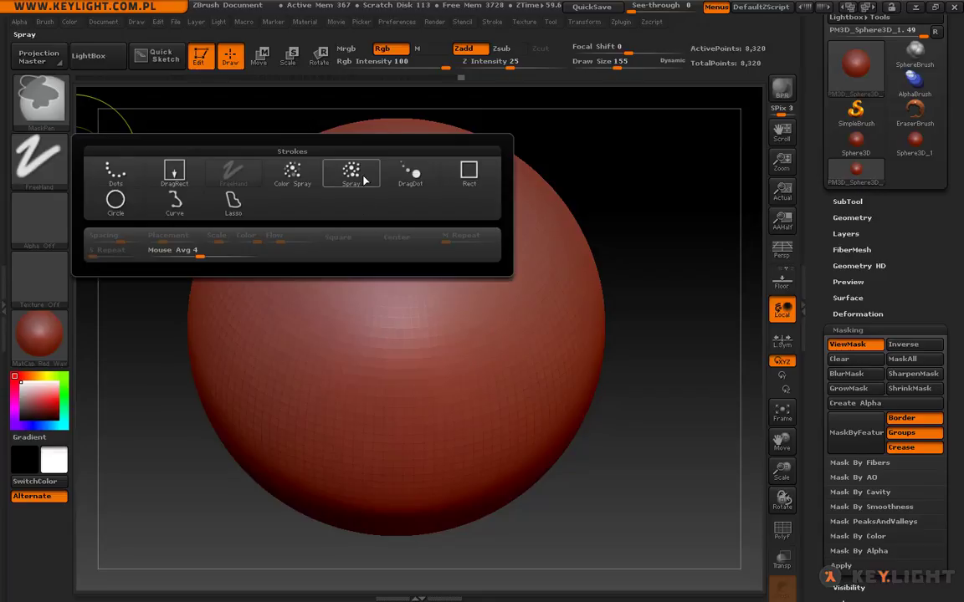
pyautogui.click(363, 180)
pyautogui.moveTo(410, 226)
pyautogui.keyDown('ctrl'); pyautogui.mouseDown()
pyautogui.moveTo(355, 354)
pyautogui.moveTo(590, 410)
pyautogui.mouseUp(); pyautogui.keyUp('ctrl')
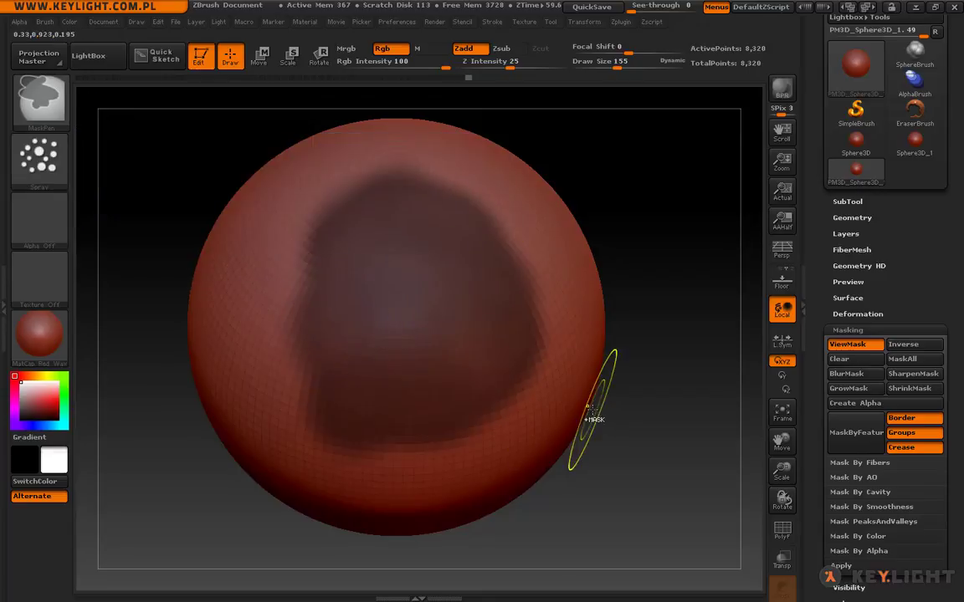
pyautogui.keyDown('ctrl'); pyautogui.click(334, 209); pyautogui.keyUp('ctrl')
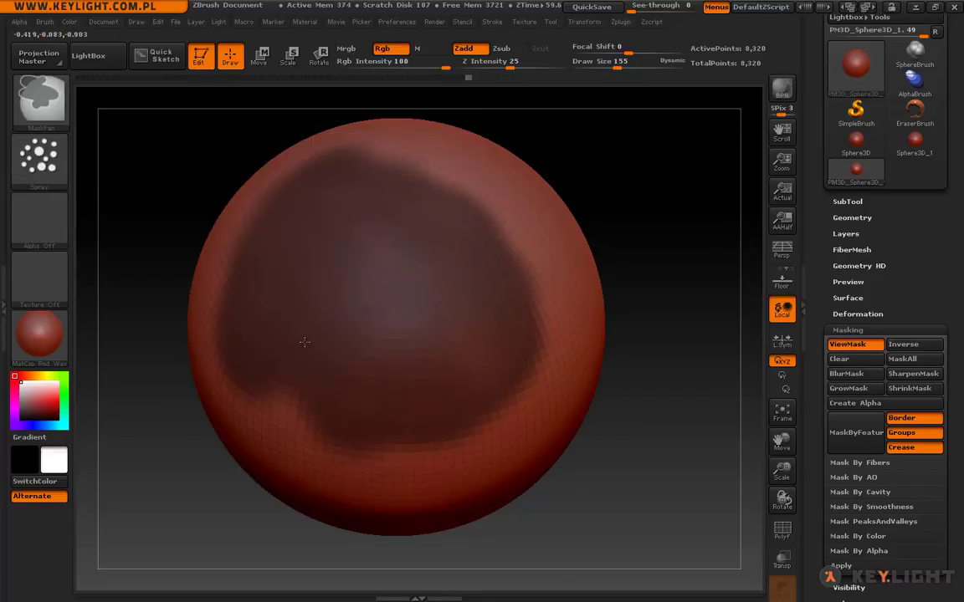
pyautogui.keyDown('ctrl'); pyautogui.click(305, 260); pyautogui.keyUp('ctrl')
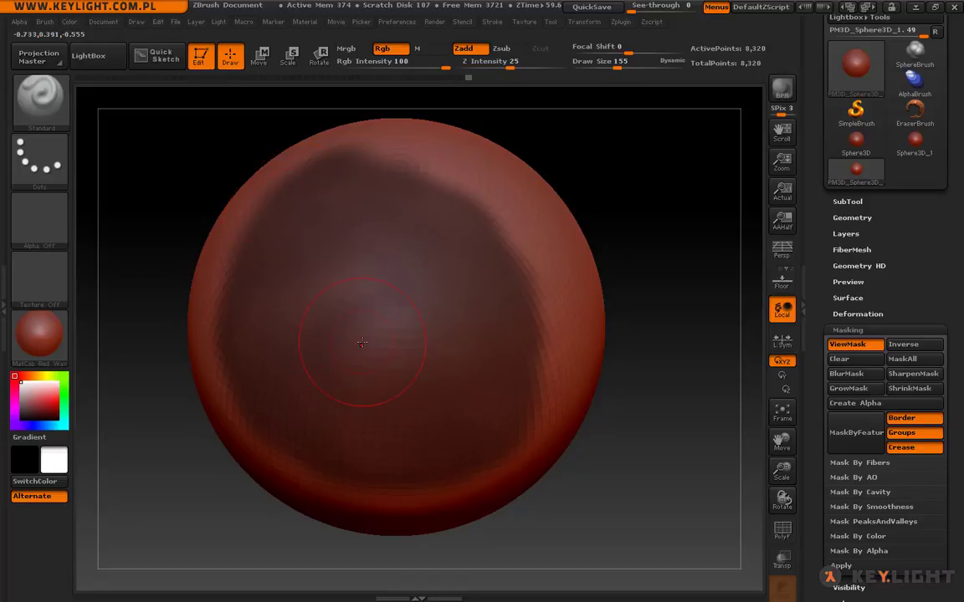
pyautogui.keyDown('ctrl'); pyautogui.moveTo(674, 168); pyautogui.dragTo(710, 268); pyautogui.keyUp('ctrl')
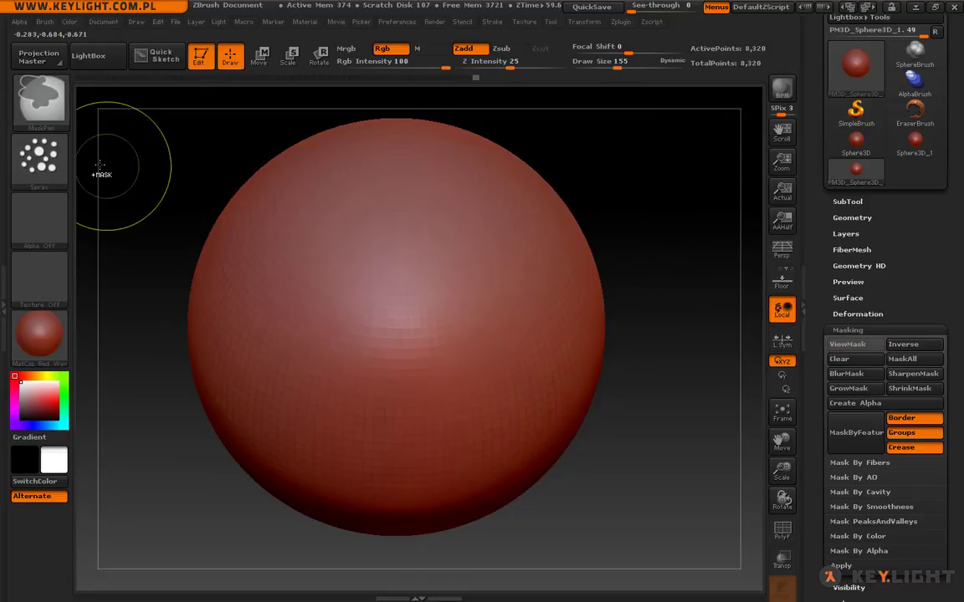
# Mask a rectangle with the Rect stroke, clear it, and switch the stroke back to Dots
pyautogui.click(38, 155)
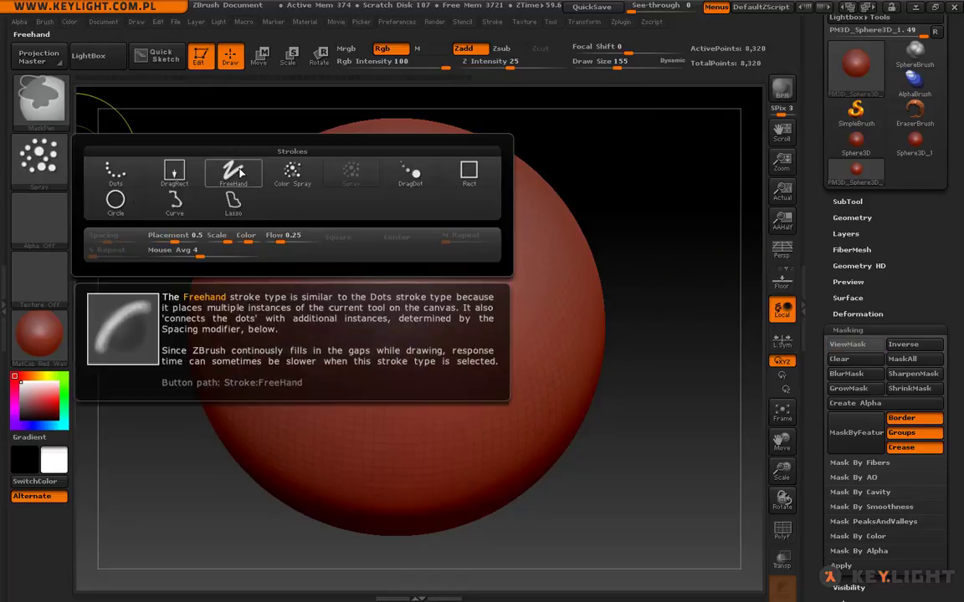
pyautogui.keyDown('ctrl'); pyautogui.click(38, 155); pyautogui.keyUp('ctrl')
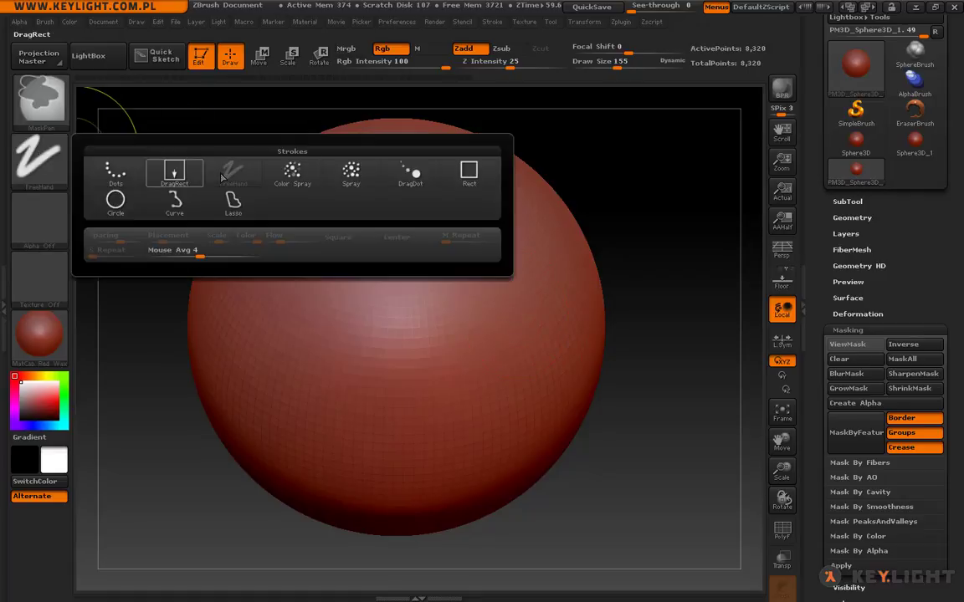
pyautogui.keyDown('ctrl'); pyautogui.click(465, 174); pyautogui.keyUp('ctrl')
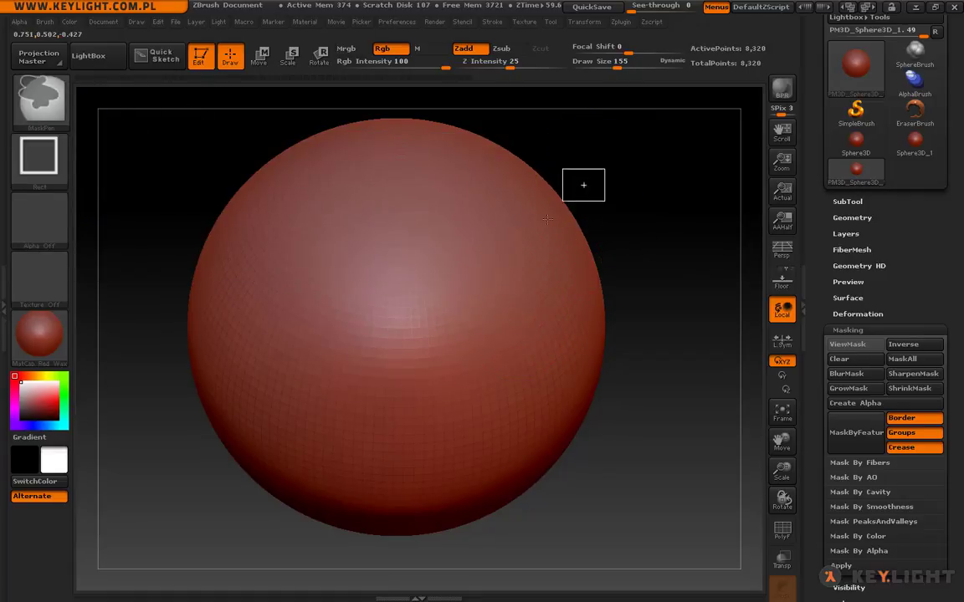
pyautogui.keyDown('ctrl'); pyautogui.moveTo(578, 171); pyautogui.dragTo(322, 414); pyautogui.keyUp('ctrl')
pyautogui.keyDown('ctrl'); pyautogui.moveTo(645, 149); pyautogui.dragTo(251, 465); pyautogui.keyUp('ctrl')
pyautogui.click(39, 157)
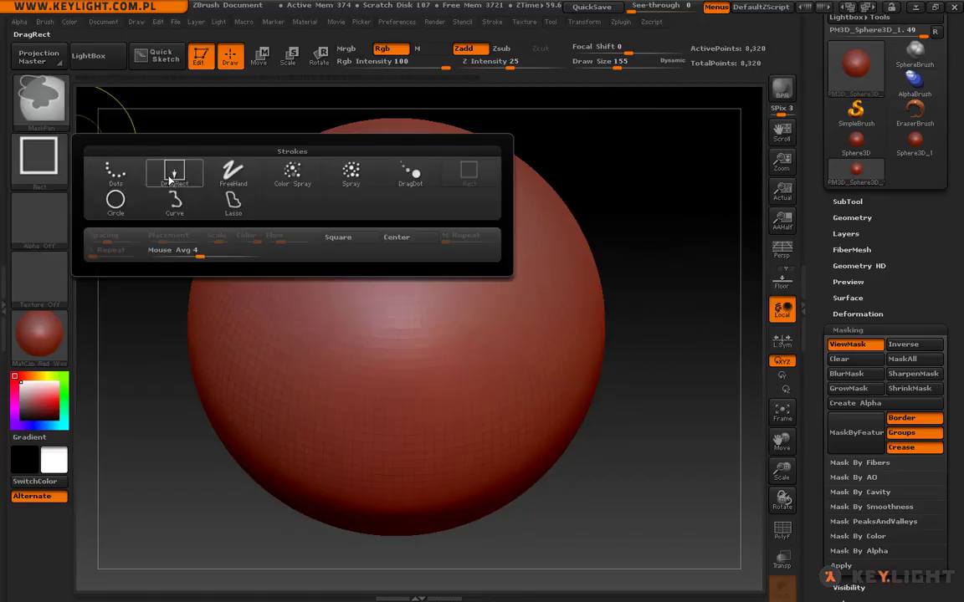
pyautogui.click(112, 166)
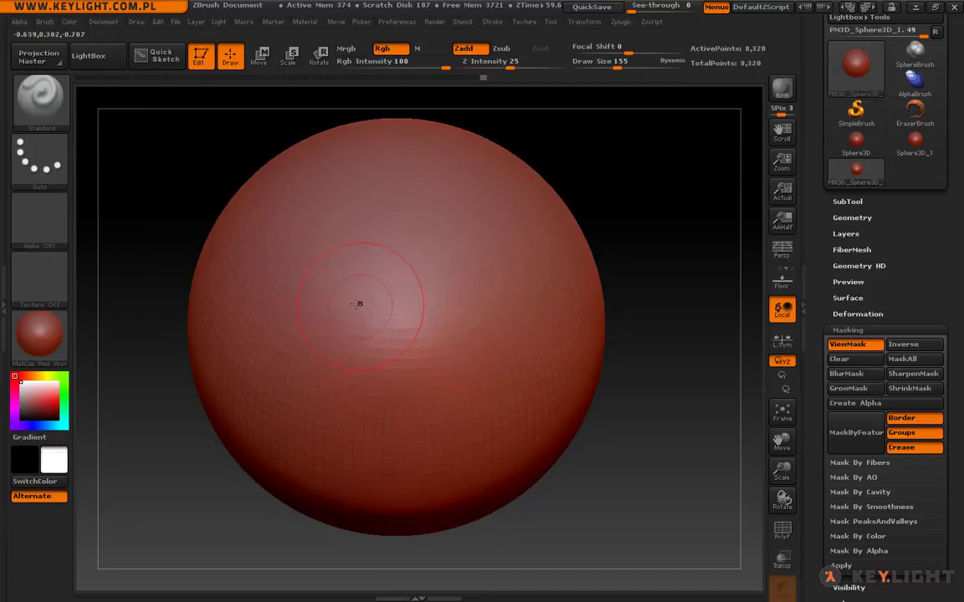
# Assign the soft round Alpha 01 to the Standard brush from the Alpha palette
pyautogui.press('ctrl')
pyautogui.click(51, 199)
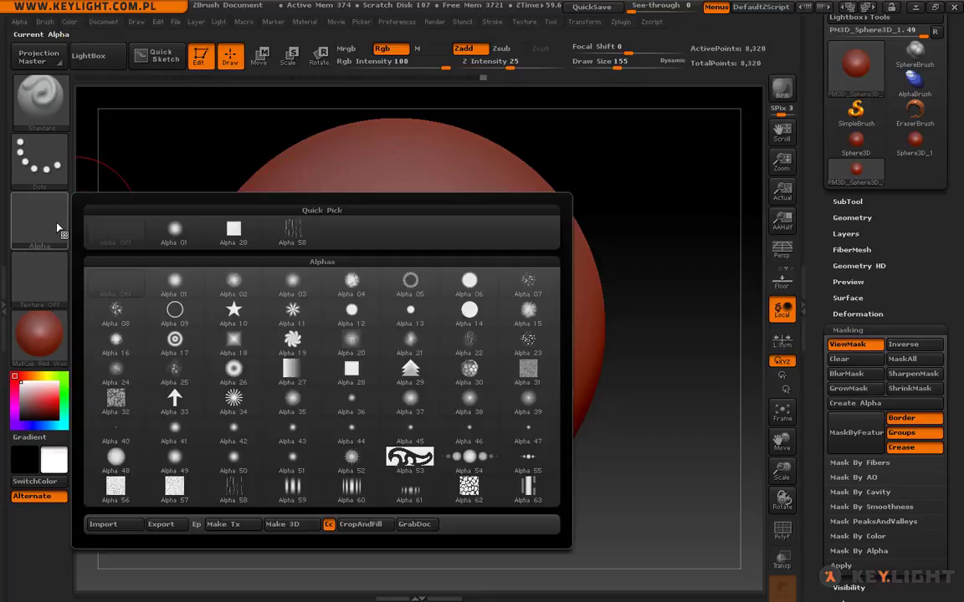
pyautogui.click(178, 239)
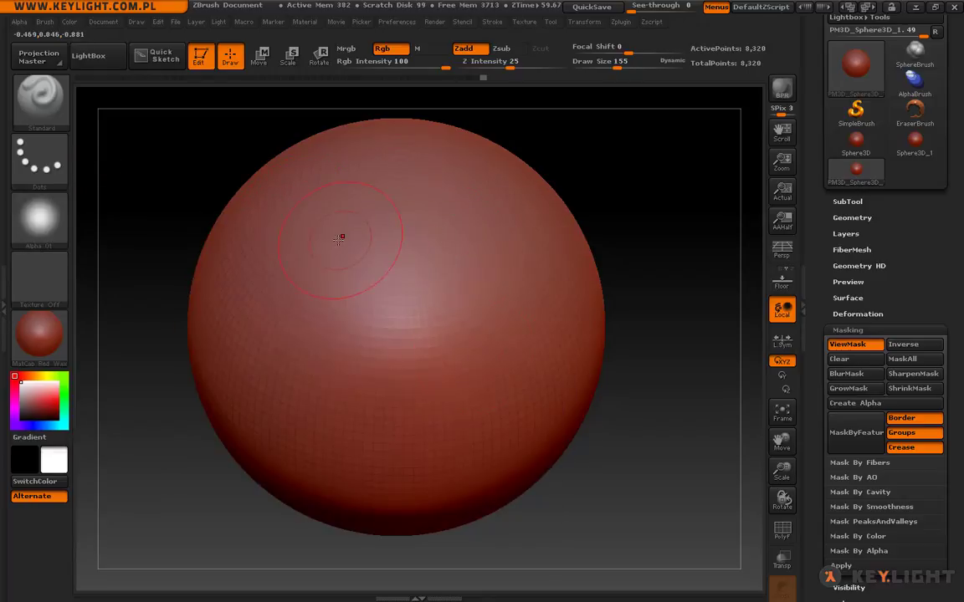
pyautogui.press('ctrl')
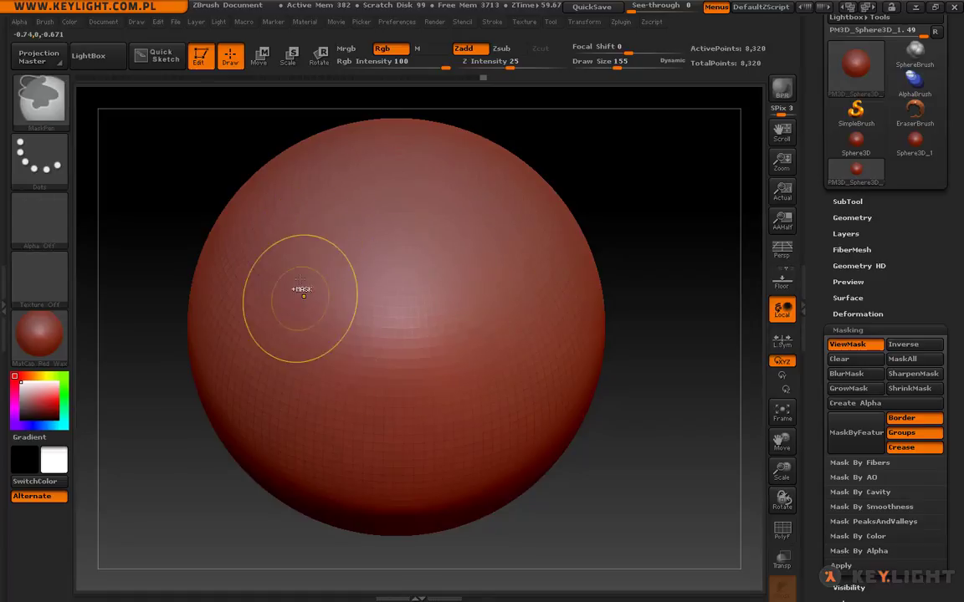
pyautogui.click(60, 228)
# Switch the brush alpha to the starburst Alpha 34
pyautogui.click(108, 231)
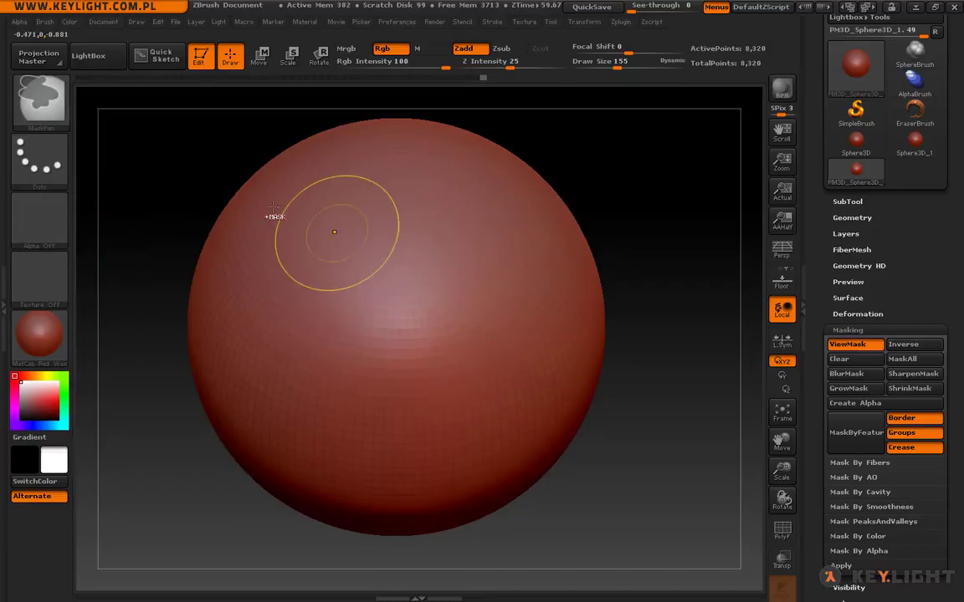
pyautogui.keyDown('ctrl'); pyautogui.click(39, 219); pyautogui.keyUp('ctrl')
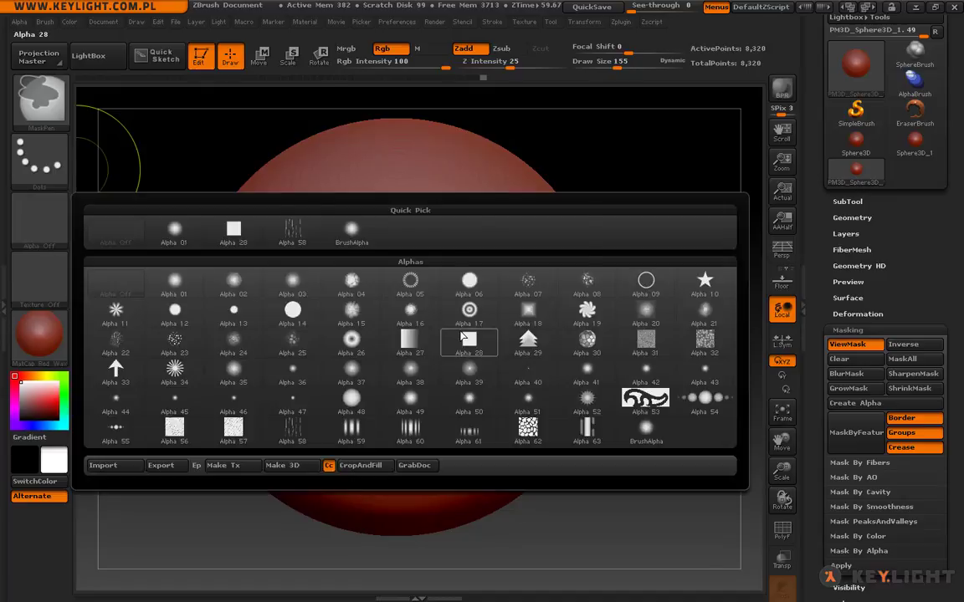
pyautogui.click(186, 387)
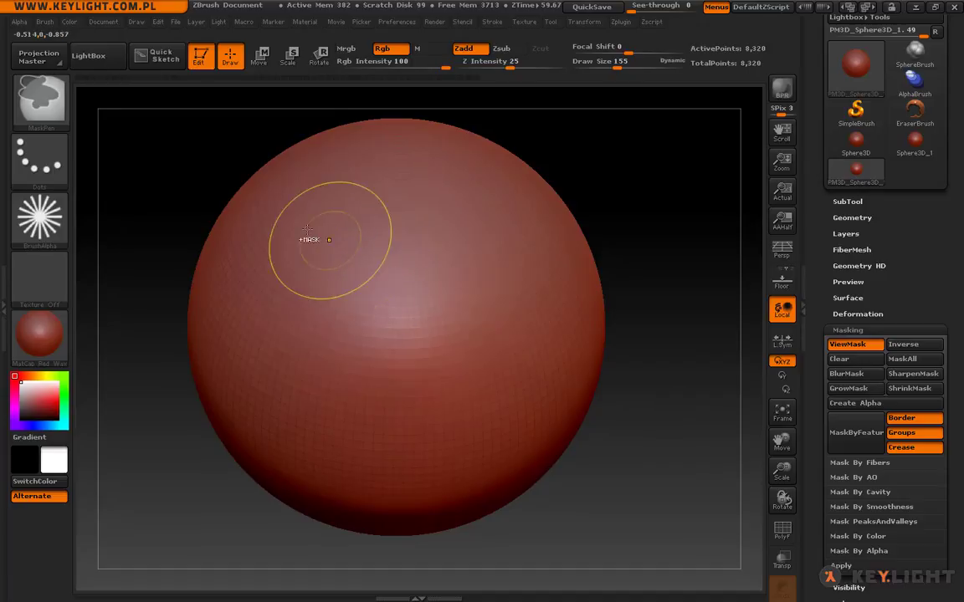
# Paint a trial starburst mask on the upper sphere, then clear it
pyautogui.moveTo(318, 262)
pyautogui.keyDown('ctrl'); pyautogui.mouseDown()
pyautogui.moveTo(426, 286)
pyautogui.moveTo(453, 258)
pyautogui.moveTo(554, 351)
pyautogui.mouseUp(); pyautogui.keyUp('ctrl')
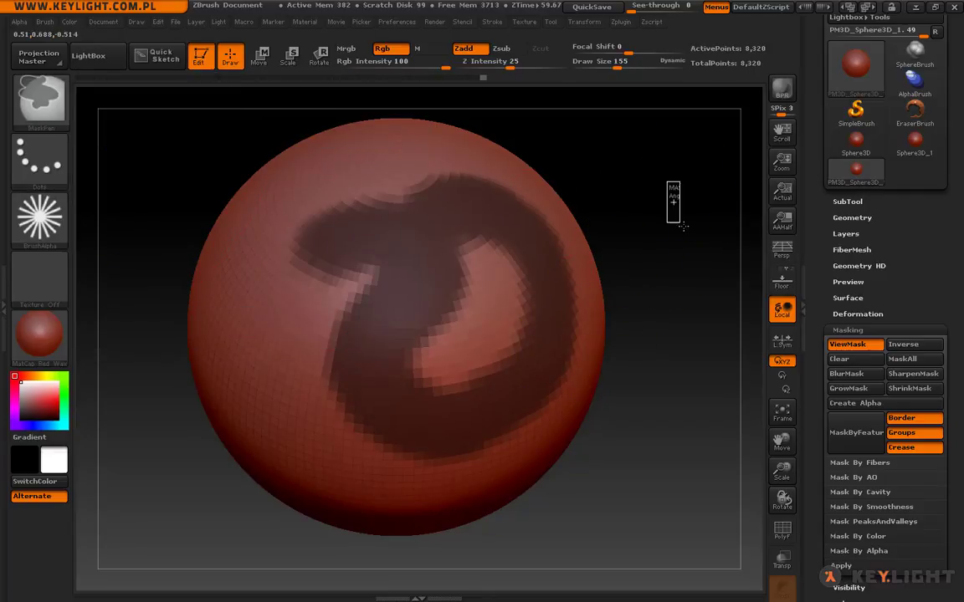
pyautogui.keyDown('ctrl'); pyautogui.moveTo(671, 198); pyautogui.dragTo(620, 209); pyautogui.keyUp('ctrl')
pyautogui.click(30, 139)
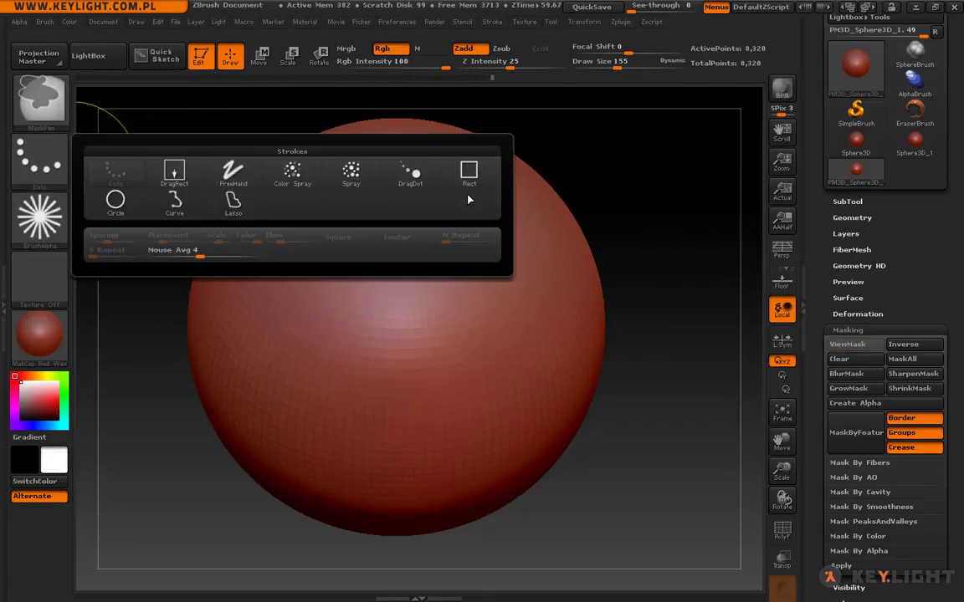
# With the DragRect stroke, stamp and clear a starburst mask, then subdivide the sphere
pyautogui.click(174, 171)
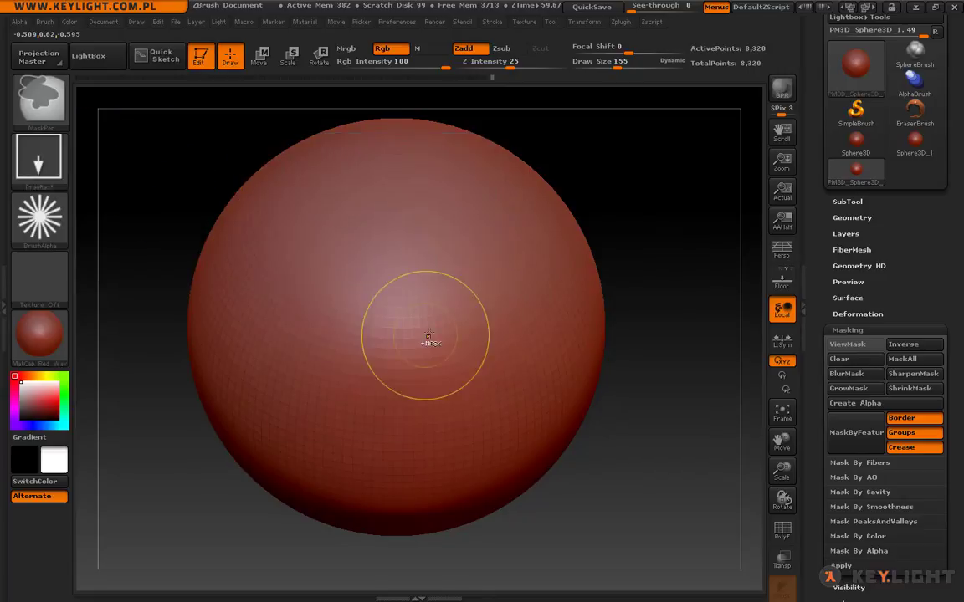
pyautogui.keyDown('ctrl'); pyautogui.moveTo(318, 244); pyautogui.dragTo(493, 310); pyautogui.keyUp('ctrl')
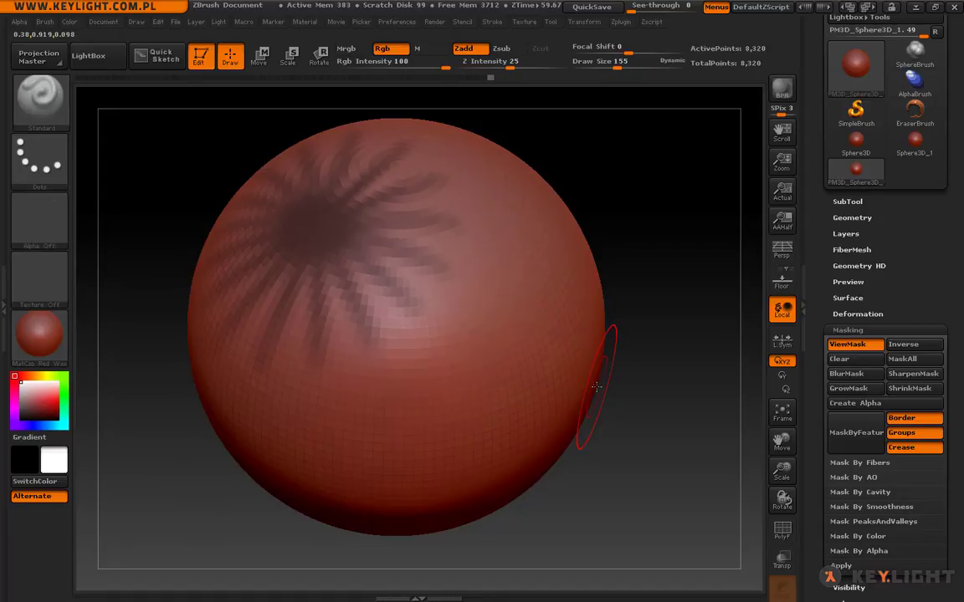
pyautogui.keyDown('ctrl'); pyautogui.moveTo(656, 248); pyautogui.dragTo(698, 248); pyautogui.keyUp('ctrl')
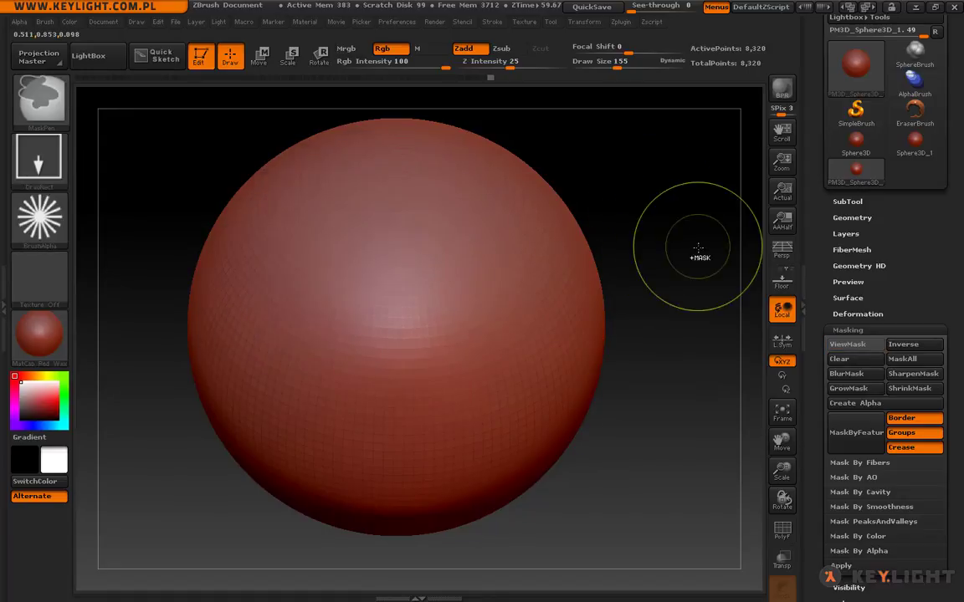
pyautogui.hotkey('ctrl', 'd')
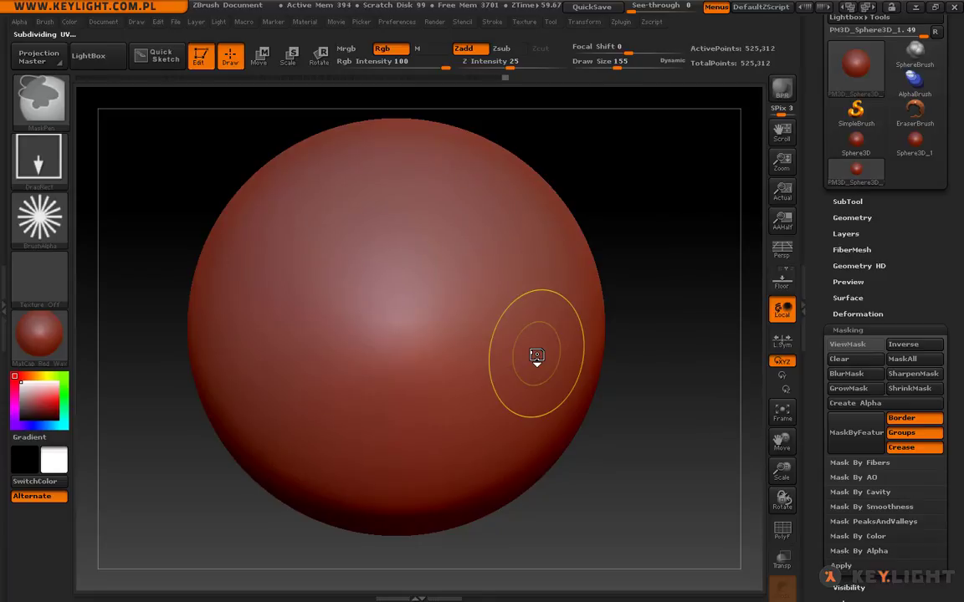
# Stamp a starburst mask near the sphere's centre, sculpt a raised rim, then undo it
pyautogui.keyDown('ctrl'); pyautogui.moveTo(351, 254); pyautogui.dragTo(362, 248); pyautogui.keyUp('ctrl')
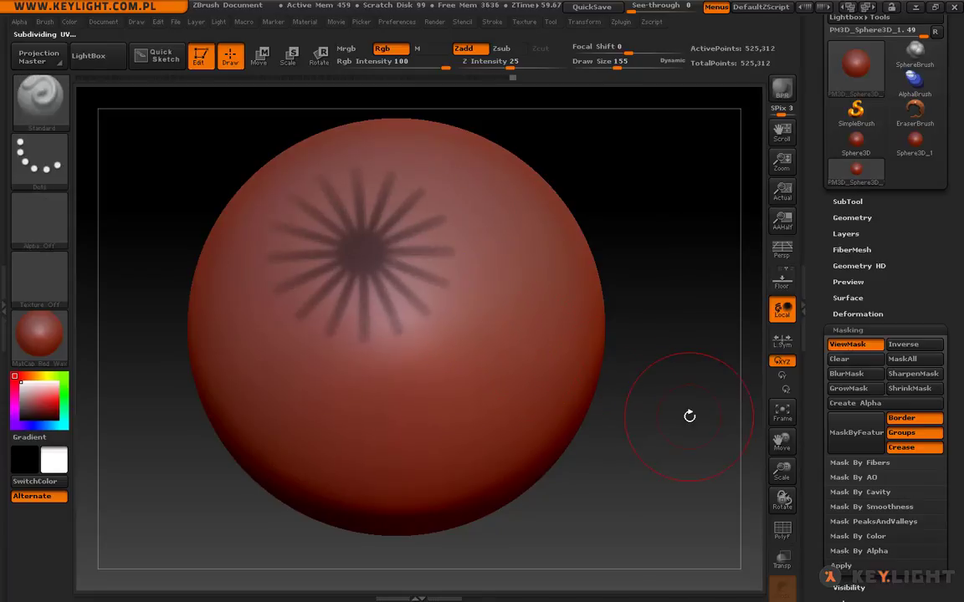
pyautogui.moveTo(319, 213); pyautogui.dragTo(413, 168)
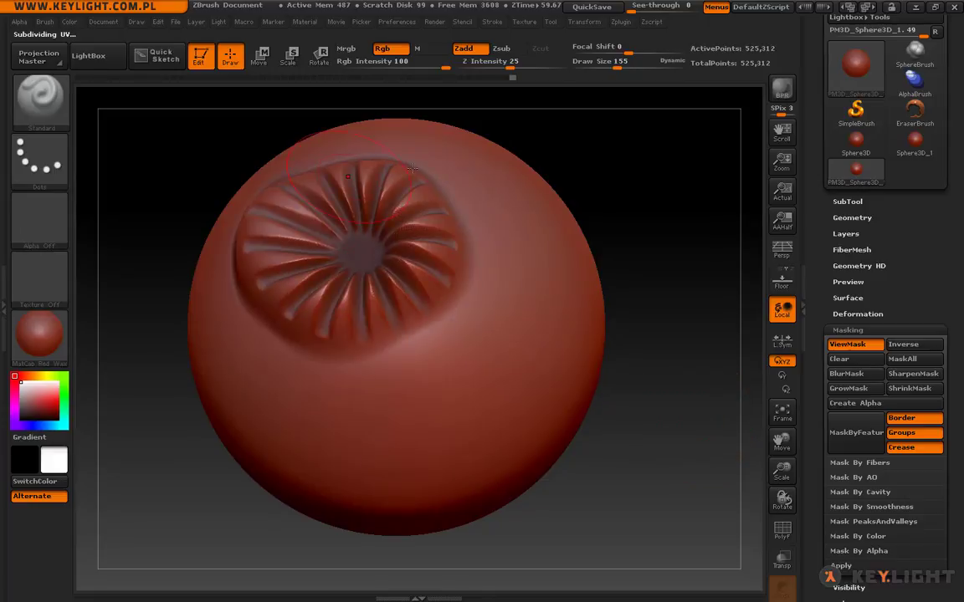
pyautogui.press('ctrl')
pyautogui.press('ctrl')
pyautogui.hotkey('ctrl', 'shift')
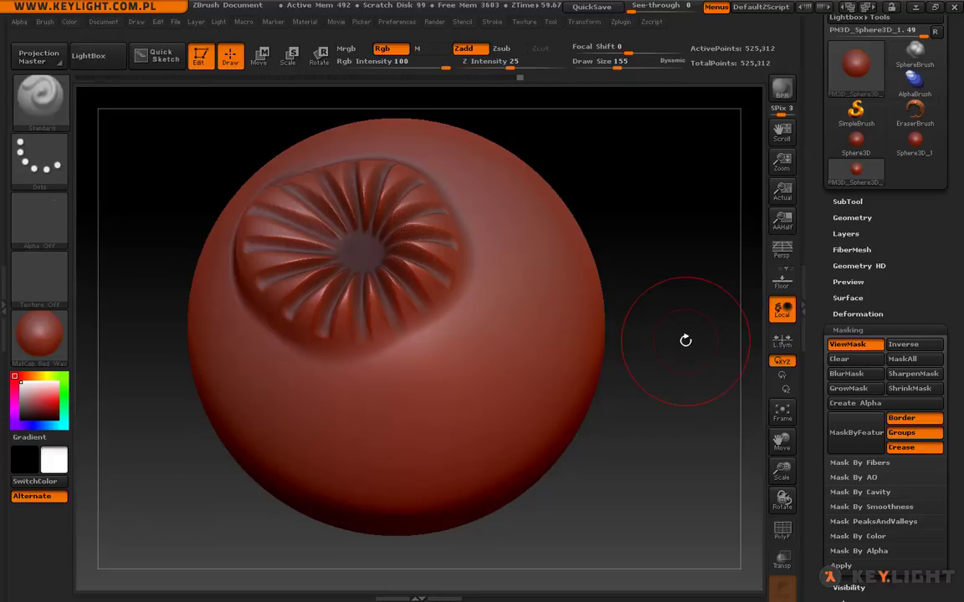
pyautogui.hotkey('ctrl', 'z')
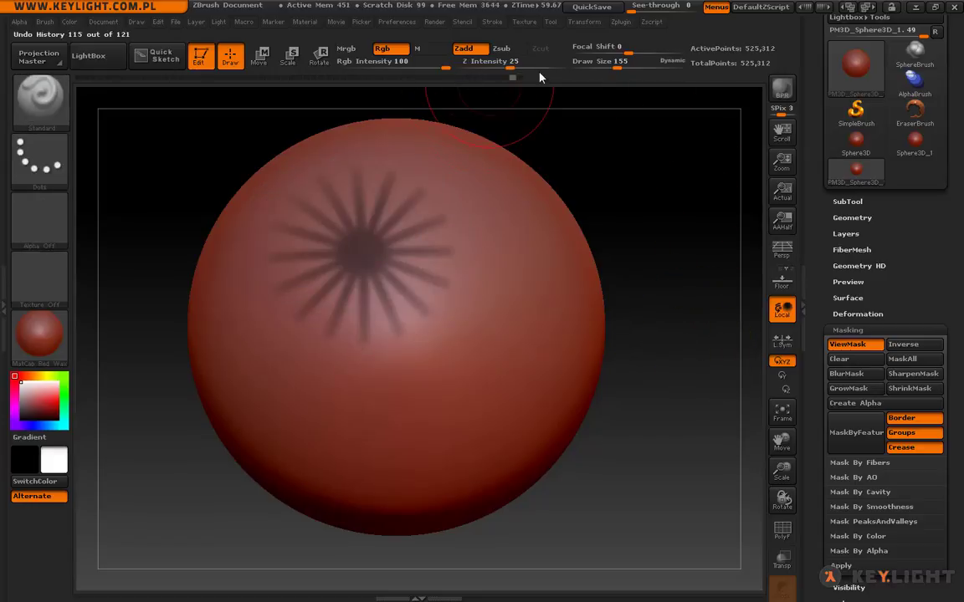
# Sculpt starburst grooves at Z Intensity 6, hide the mask, then rewind history to the smooth sphere
pyautogui.moveTo(512, 68); pyautogui.dragTo(503, 67)
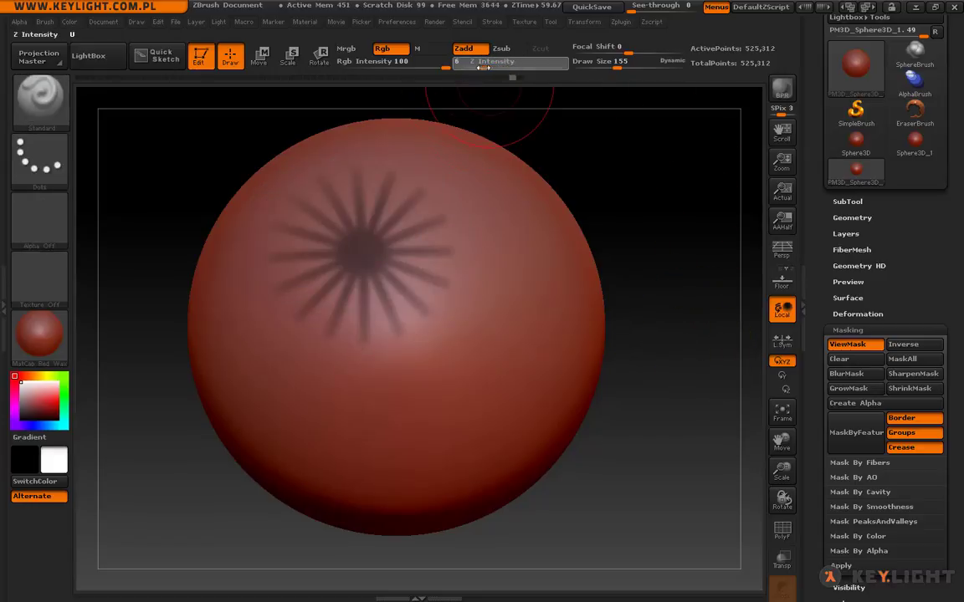
pyautogui.moveTo(305, 237); pyautogui.dragTo(401, 288)
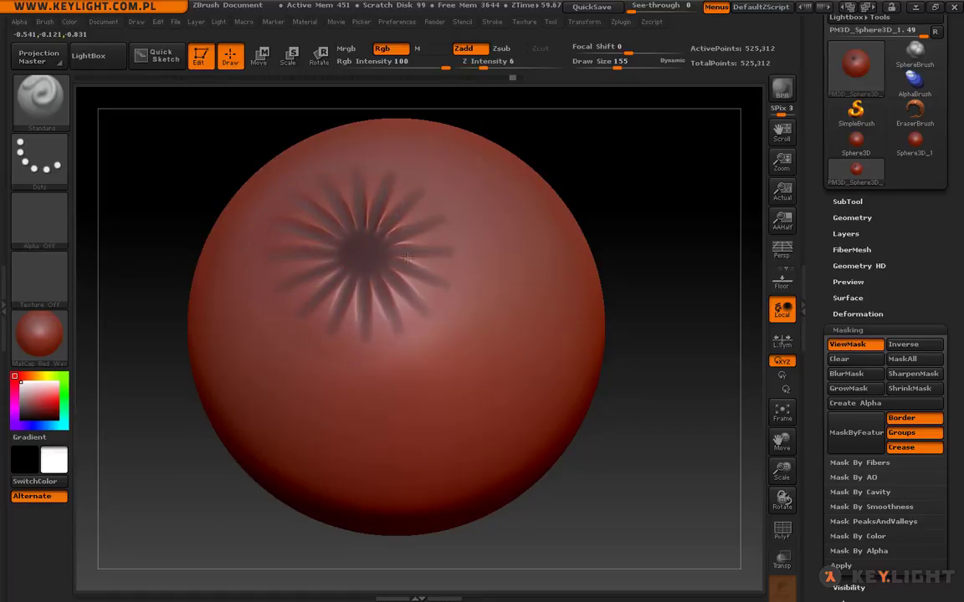
pyautogui.click(830, 344)
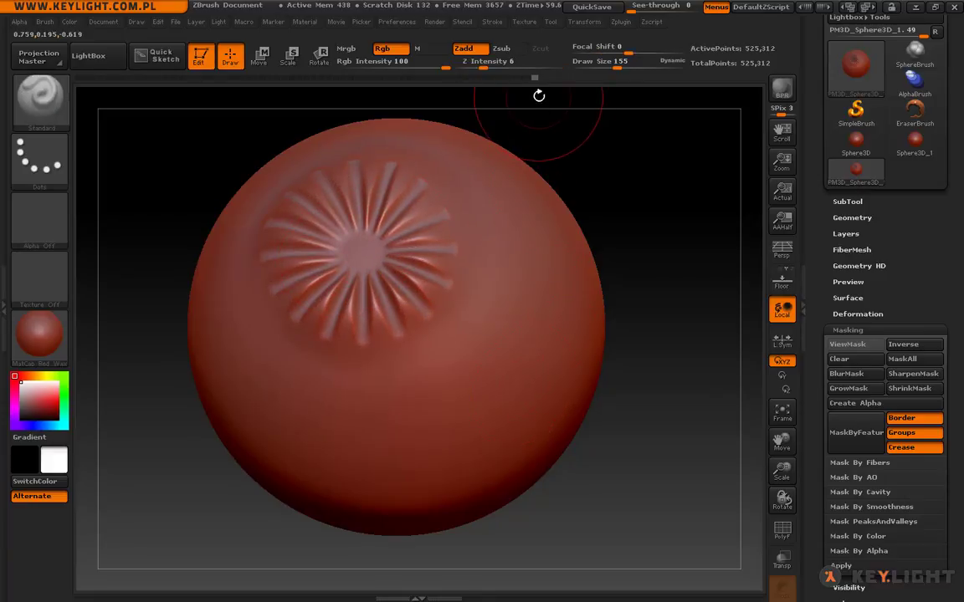
pyautogui.moveTo(519, 80); pyautogui.dragTo(504, 79)
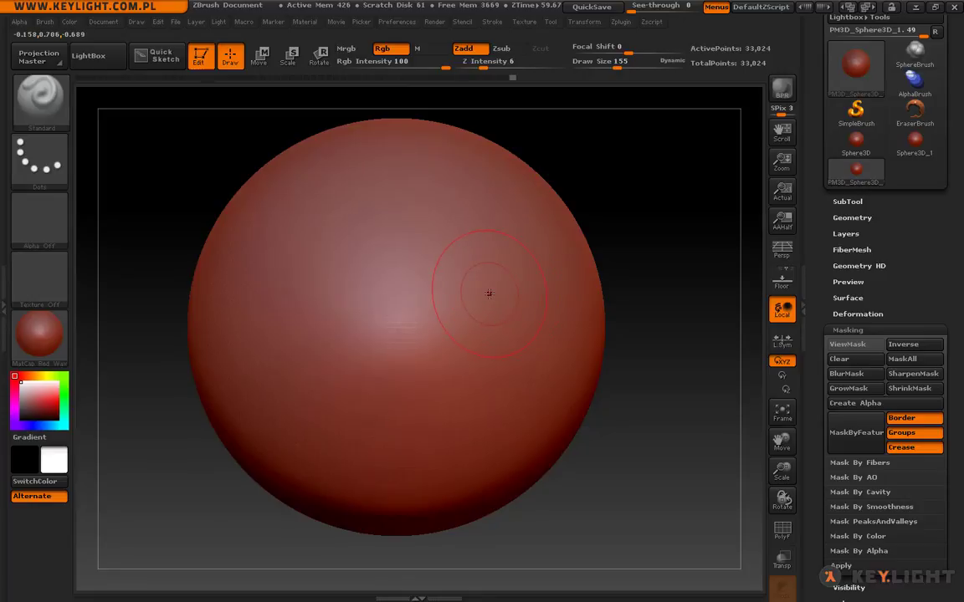
# Set the mask brush to Alpha Off and pick the hexagonal cell texture
pyautogui.keyDown('ctrl'); pyautogui.click(39, 214); pyautogui.keyUp('ctrl')
pyautogui.keyDown('ctrl'); pyautogui.click(109, 232); pyautogui.keyUp('ctrl')
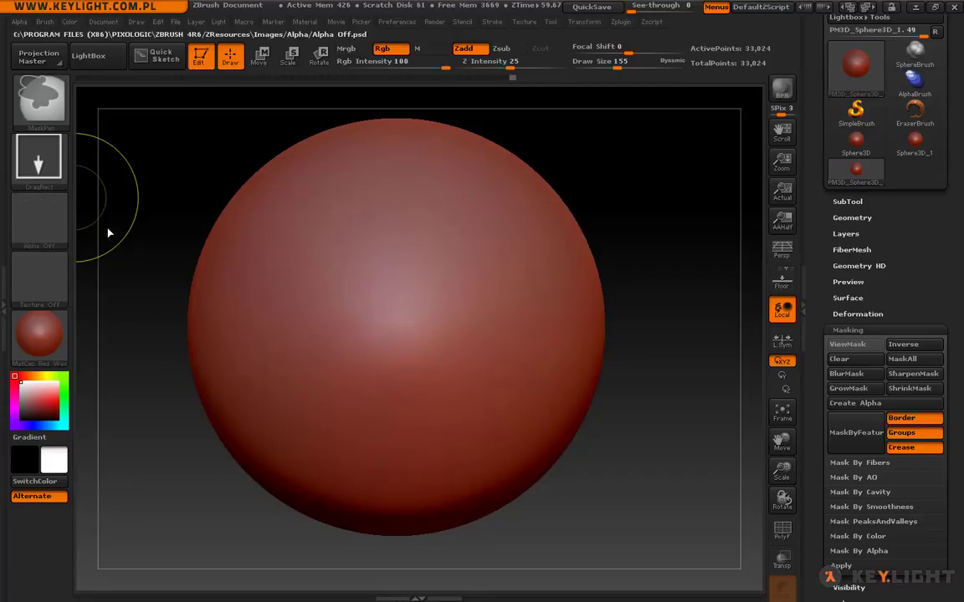
pyautogui.keyDown('ctrl'); pyautogui.click(28, 268); pyautogui.keyUp('ctrl')
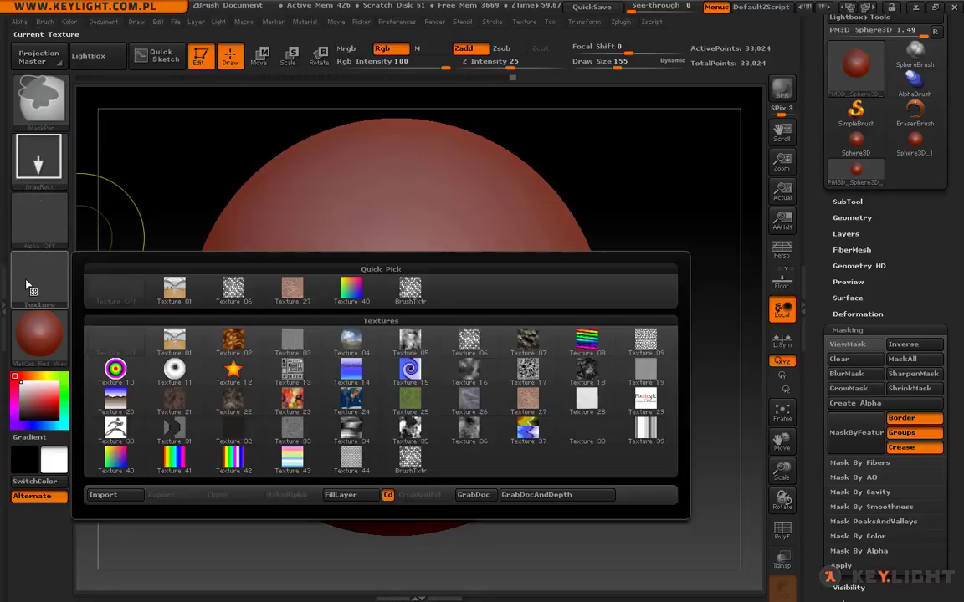
pyautogui.keyDown('ctrl'); pyautogui.click(236, 288); pyautogui.keyUp('ctrl')
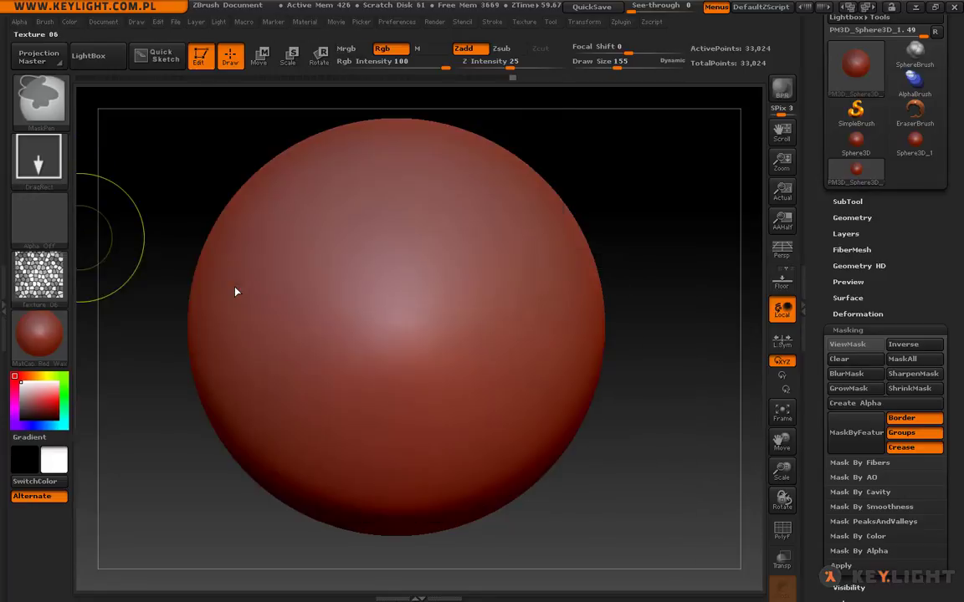
pyautogui.moveTo(39, 156)
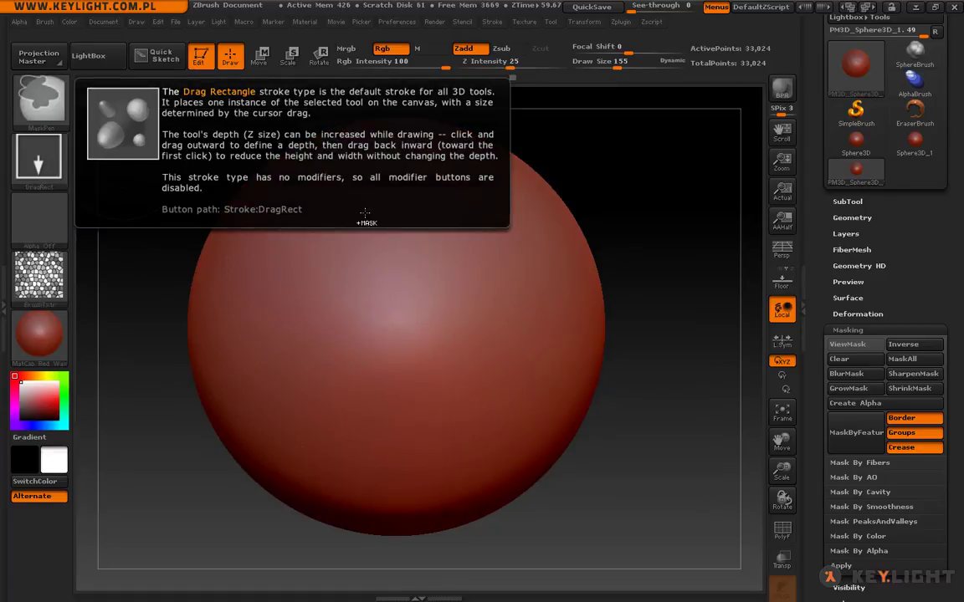
# Stamp and clear a test texture mask, then mask the upper sphere with hexagons
pyautogui.moveTo(351, 226)
pyautogui.keyDown('ctrl'); pyautogui.mouseDown()
pyautogui.moveTo(410, 308)
pyautogui.moveTo(450, 263)
pyautogui.mouseUp(); pyautogui.keyUp('ctrl')
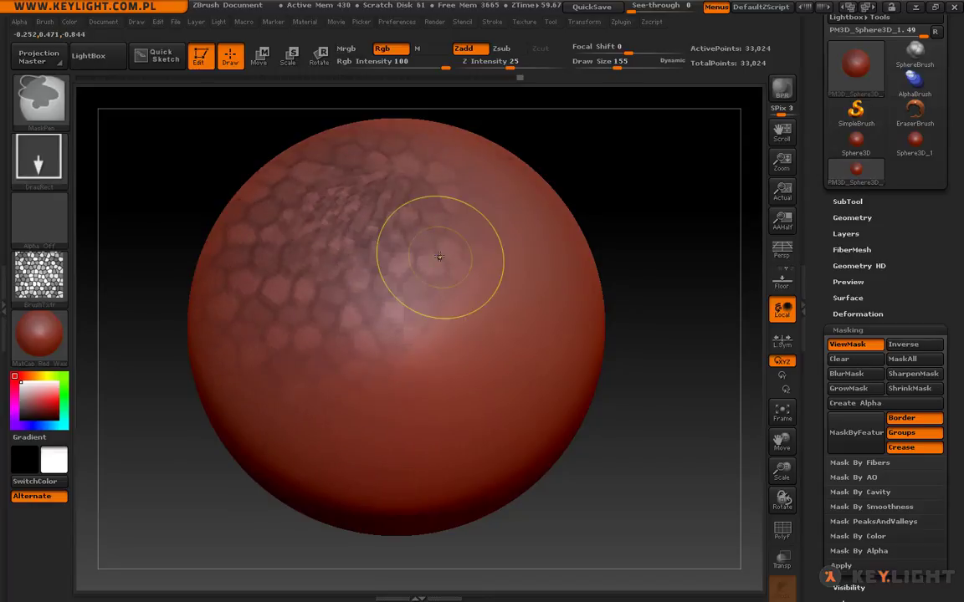
pyautogui.keyDown('ctrl'); pyautogui.moveTo(609, 392); pyautogui.dragTo(569, 367); pyautogui.keyUp('ctrl')
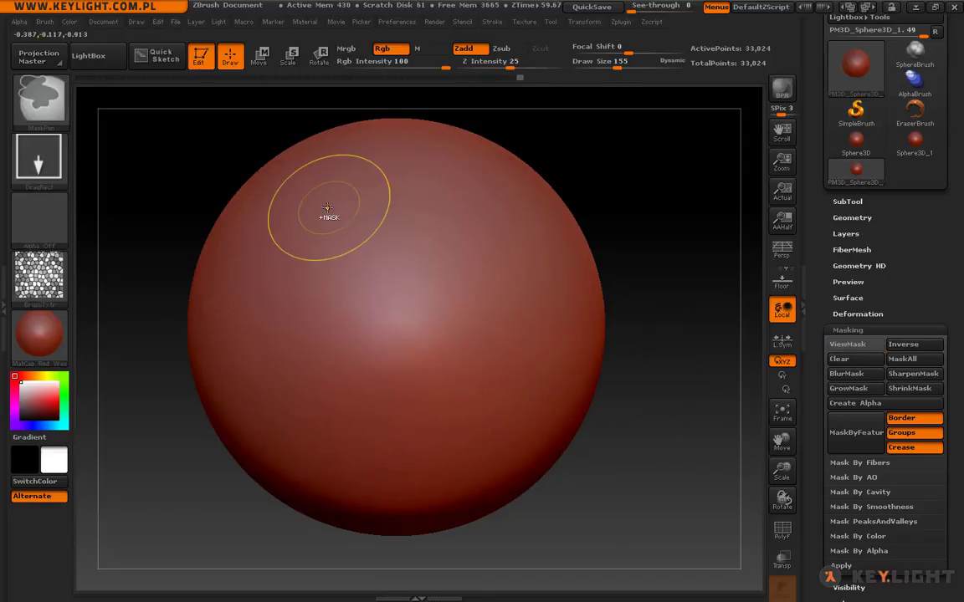
pyautogui.moveTo(323, 215)
pyautogui.keyDown('ctrl'); pyautogui.mouseDown()
pyautogui.moveTo(553, 342)
pyautogui.moveTo(597, 346)
pyautogui.mouseUp(); pyautogui.keyUp('ctrl')
# Hide the mask display and sculpt raised hexagon relief across the upper sphere
pyautogui.click(868, 349)
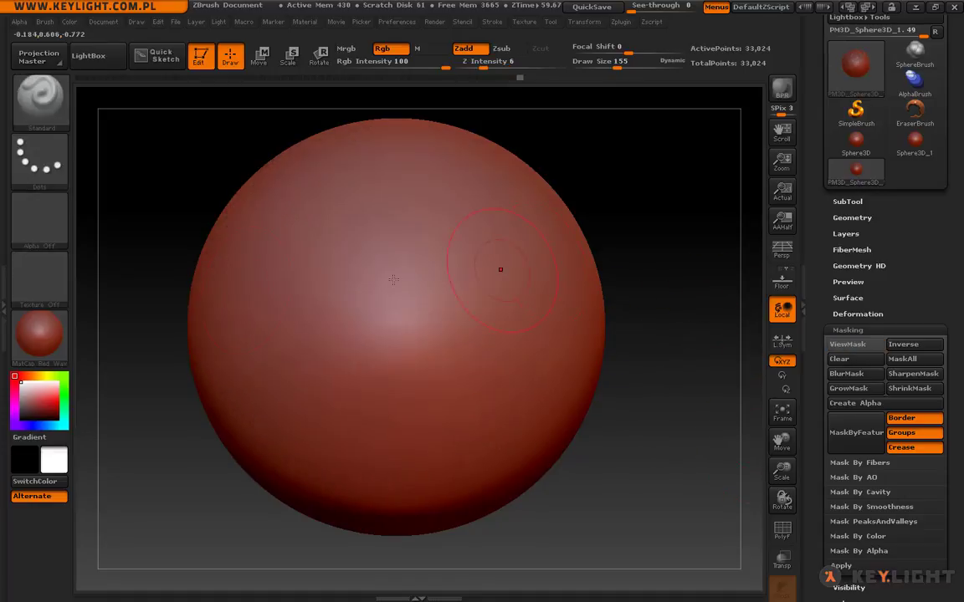
pyautogui.moveTo(368, 185); pyautogui.dragTo(270, 248)
pyautogui.moveTo(337, 400)
pyautogui.mouseDown()
pyautogui.moveTo(352, 209)
pyautogui.moveTo(260, 310)
pyautogui.moveTo(393, 218)
pyautogui.mouseUp()
pyautogui.moveTo(360, 264)
pyautogui.mouseDown()
pyautogui.moveTo(458, 191)
pyautogui.moveTo(310, 218)
pyautogui.moveTo(276, 293)
pyautogui.moveTo(413, 256)
pyautogui.mouseUp()
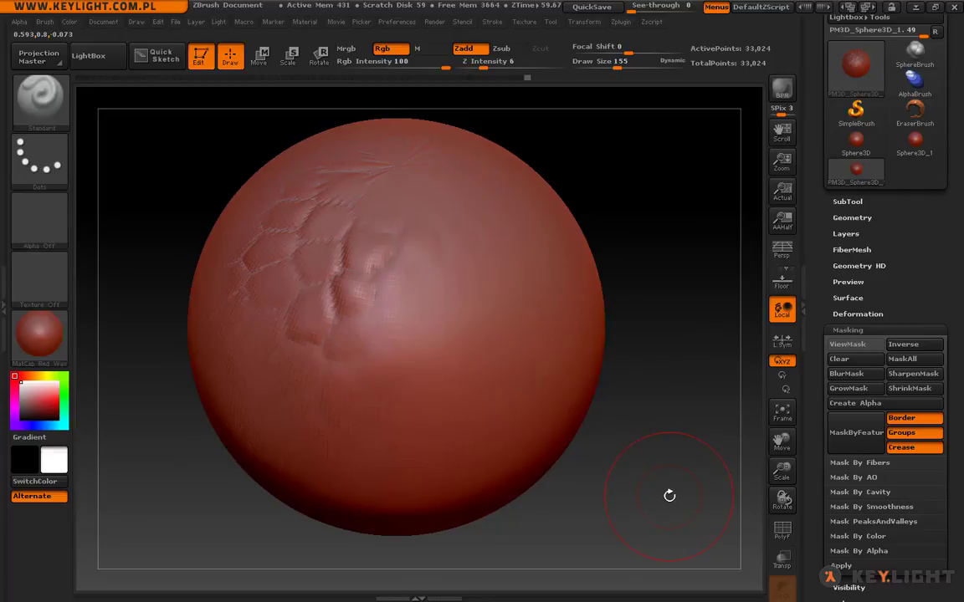
# Undo the hexagon sculpting strokes and clear the hexagonal mask
pyautogui.hotkey('ctrl', 'z')
pyautogui.hotkey('ctrl', 'z')
pyautogui.hotkey('ctrl', 'z')
pyautogui.hotkey('ctrl', 'z')
pyautogui.hotkey('ctrl', 'z')
pyautogui.hotkey('ctrl', 'z')
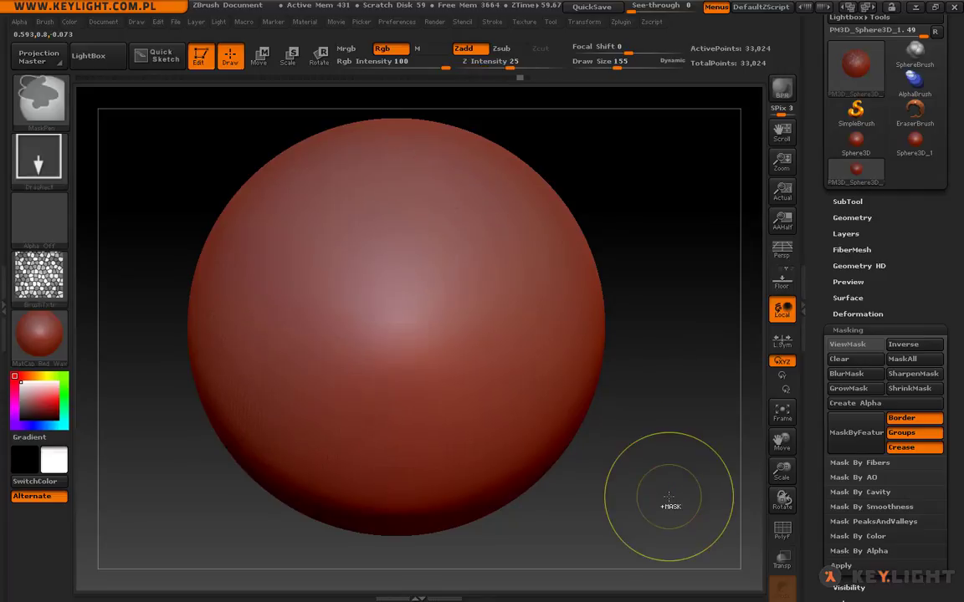
pyautogui.click(847, 344)
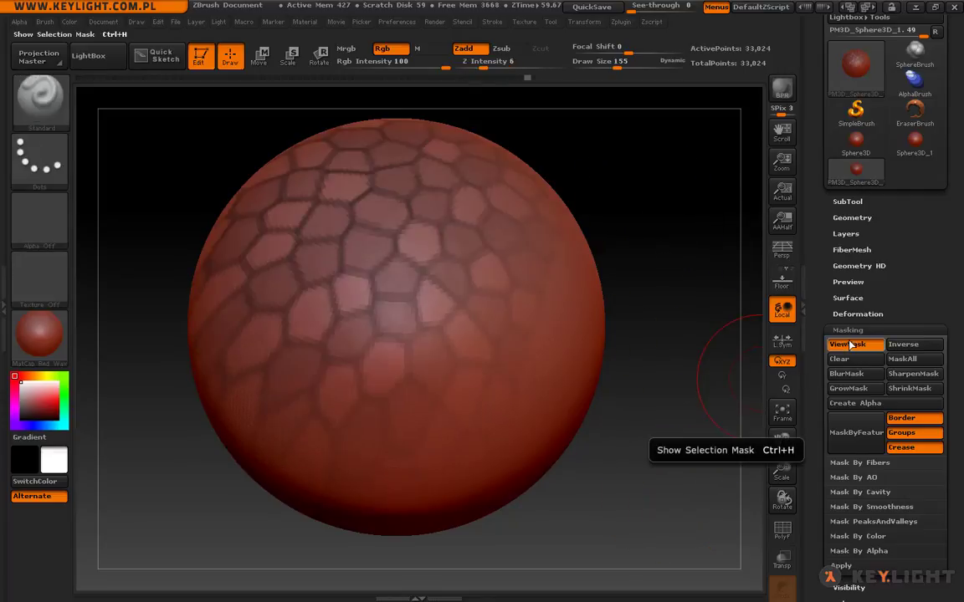
pyautogui.hotkey('ctrl', 'h')
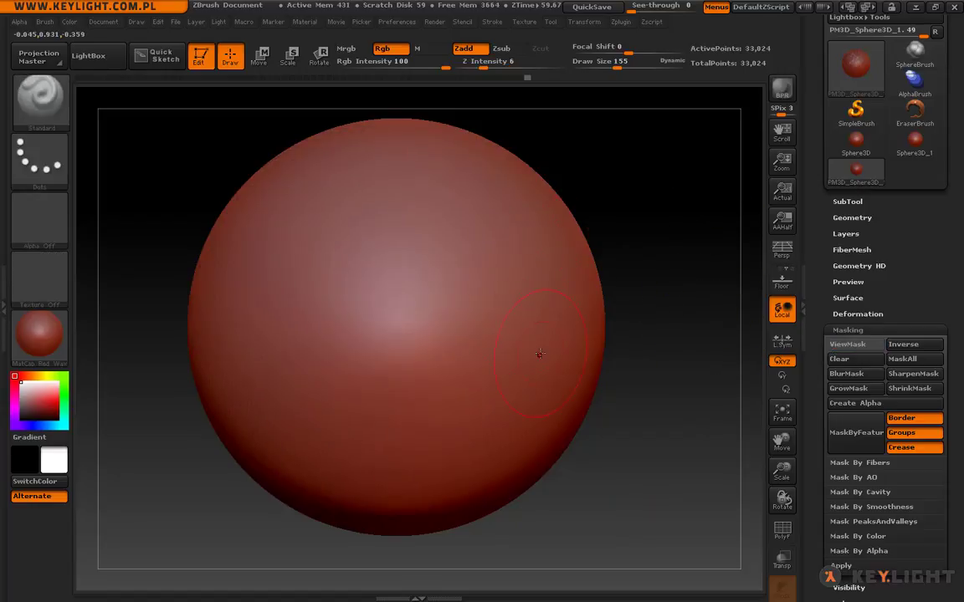
pyautogui.hotkey('ctrl', 'h')
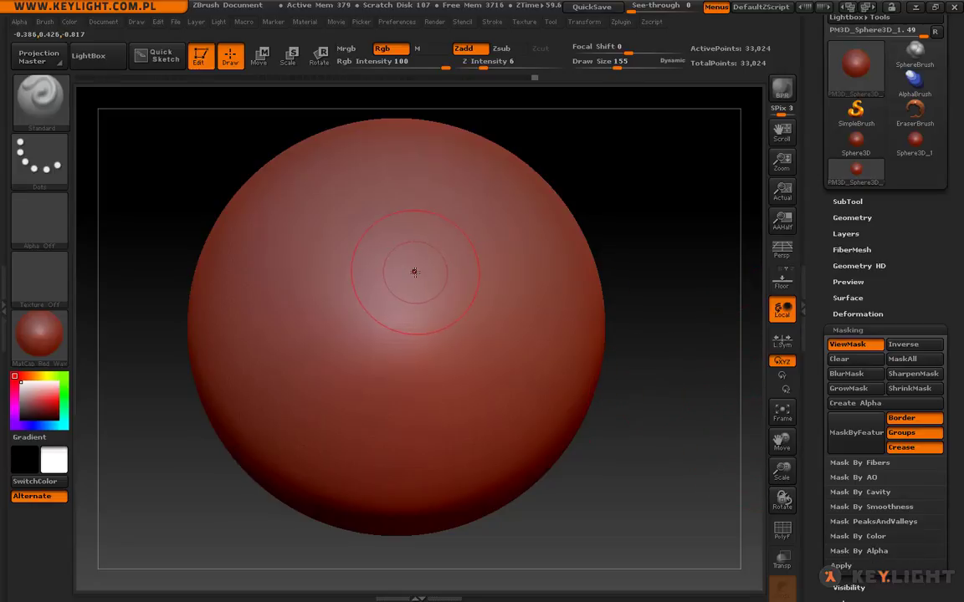
# Select Alpha 34, apply Mask By Alpha for a sunburst-striped mask, then clear it
pyautogui.click(40, 219)
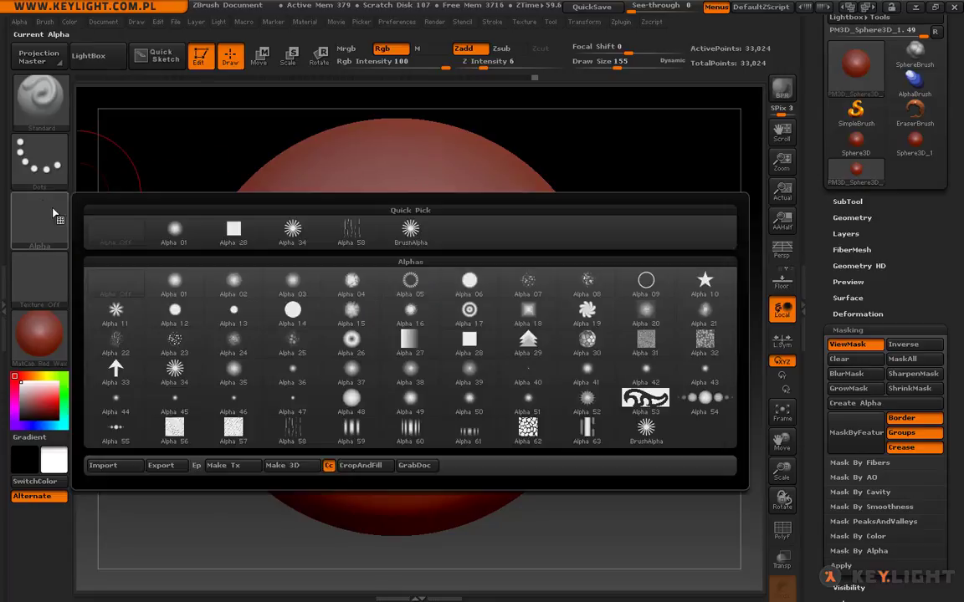
pyautogui.click(298, 245)
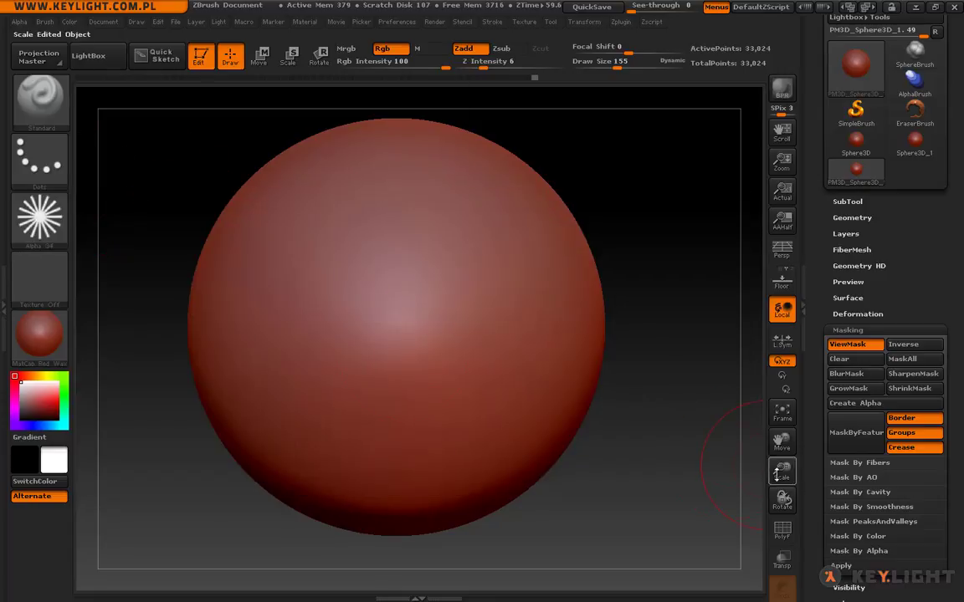
pyautogui.click(874, 551)
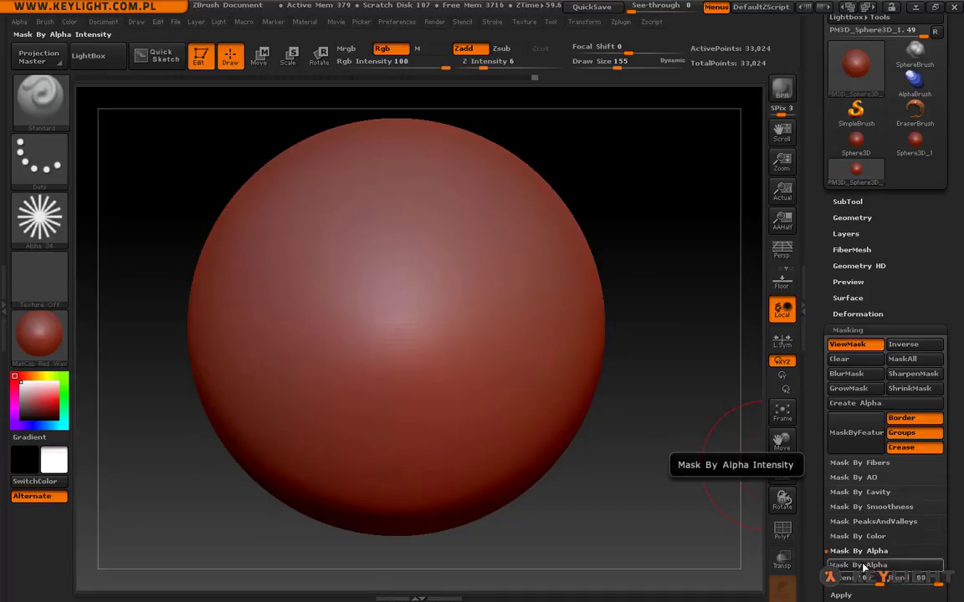
pyautogui.click(832, 565)
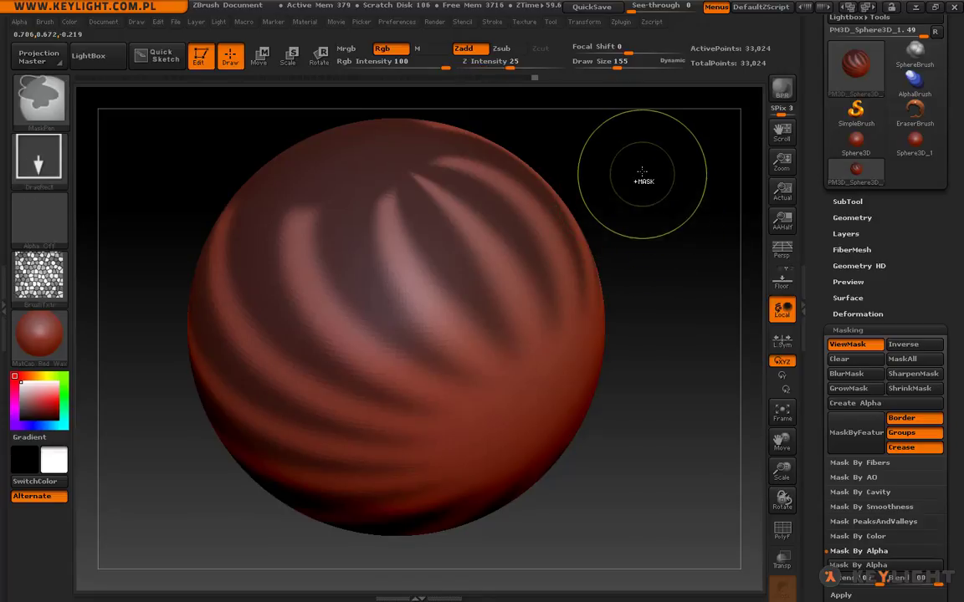
pyautogui.keyDown('ctrl'); pyautogui.moveTo(637, 176); pyautogui.dragTo(684, 232); pyautogui.keyUp('ctrl')
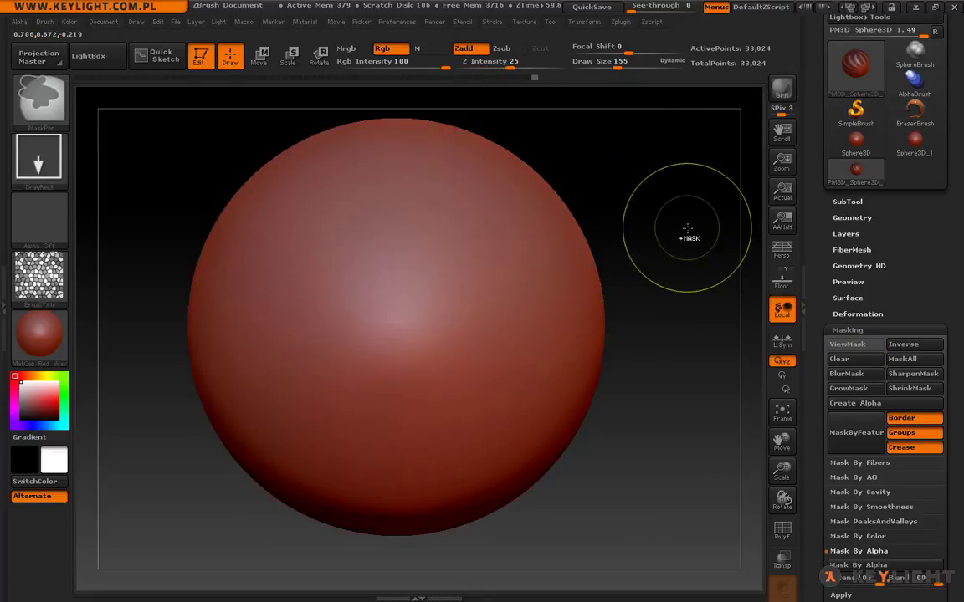
pyautogui.click(869, 552)
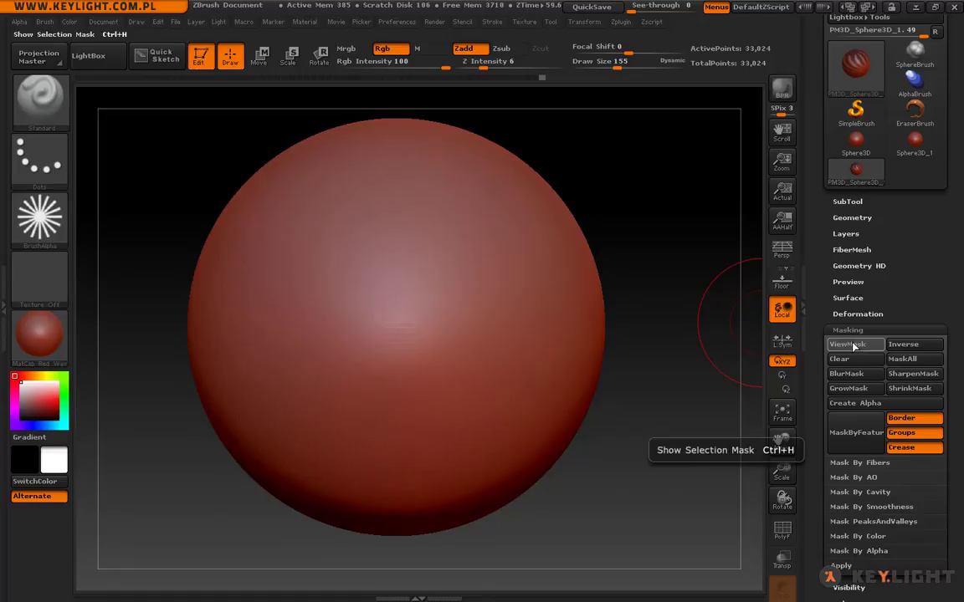